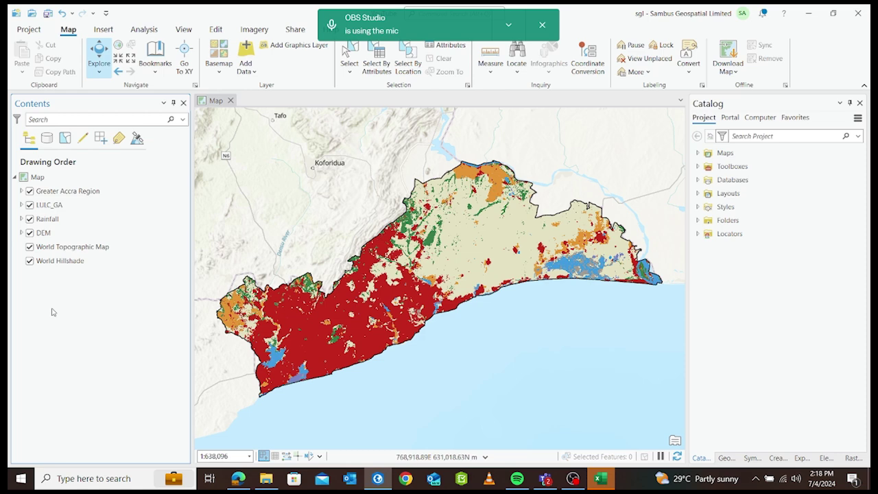
Search the geoprocessing tools for slope and open the Spatial Analyst version of the Slope tool
left_click(49, 236)
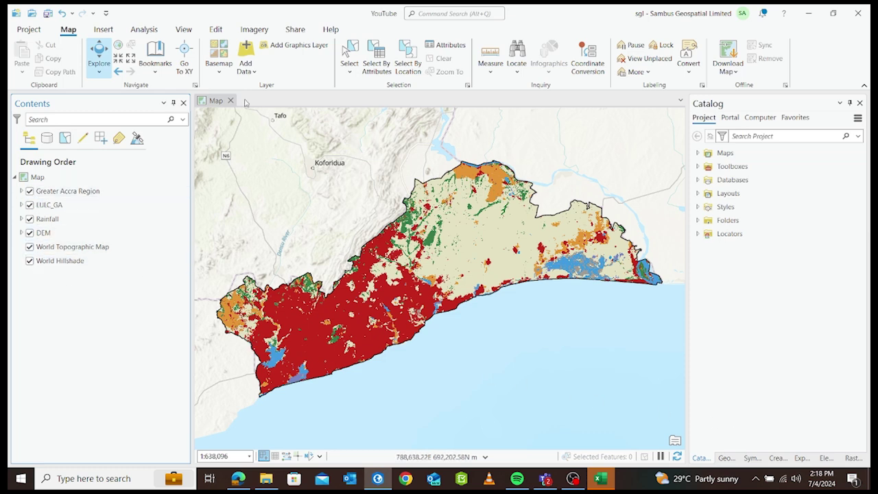
left_click(145, 29)
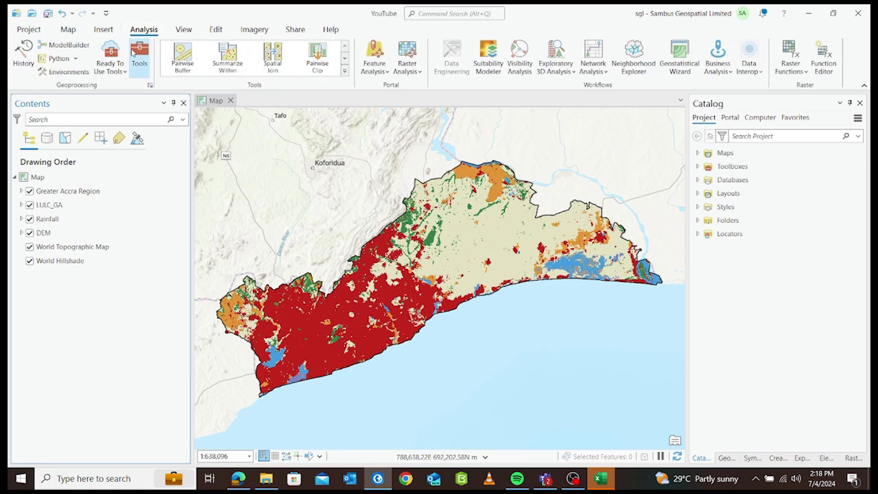
left_click(140, 55)
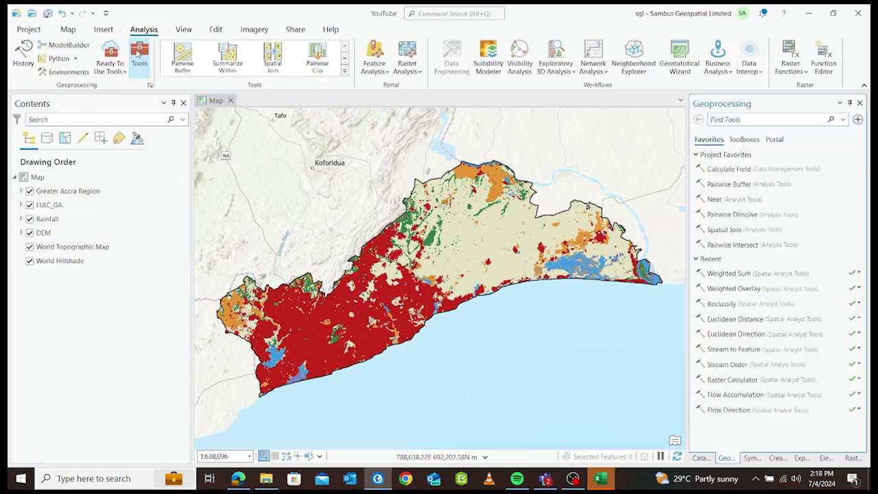
left_click(746, 122)
type("s")
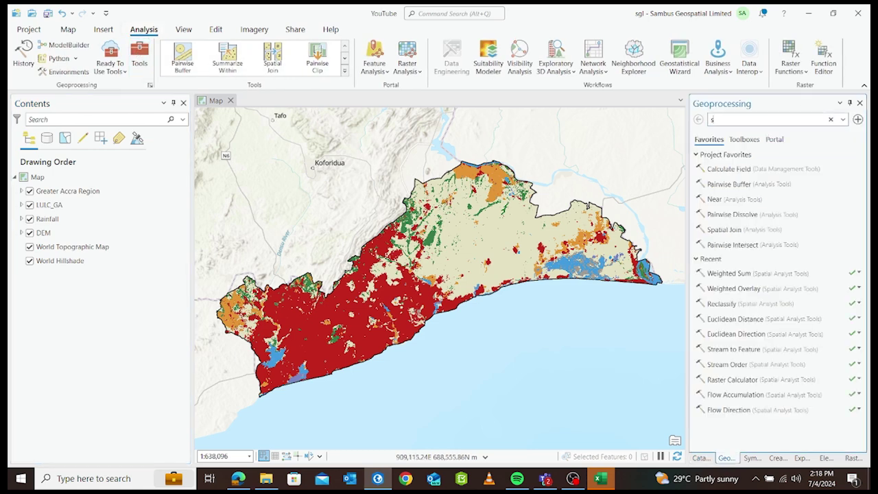
type("lope")
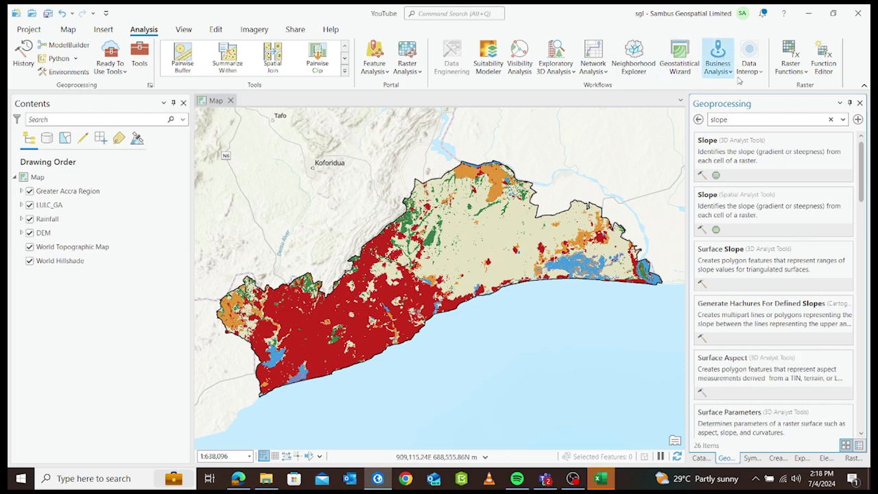
left_click(708, 196)
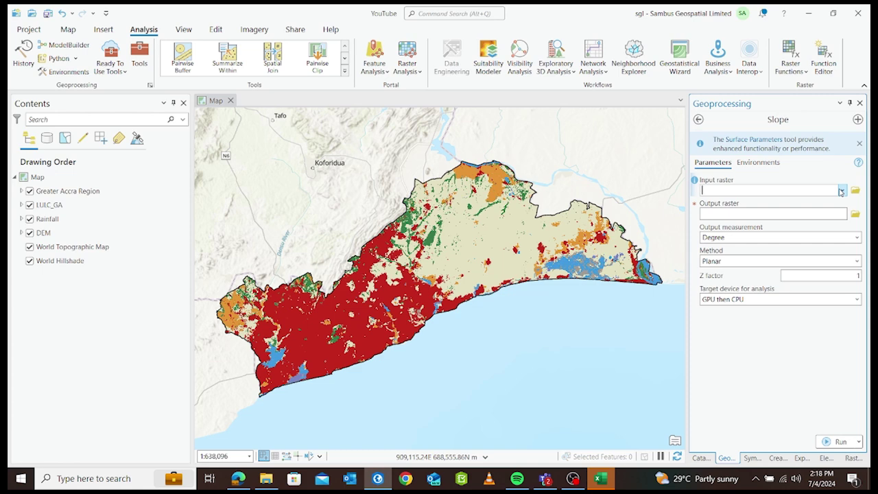
Run Slope on the DEM raster with output GA_Slope, then collapse the new layer's legend
left_click(841, 191)
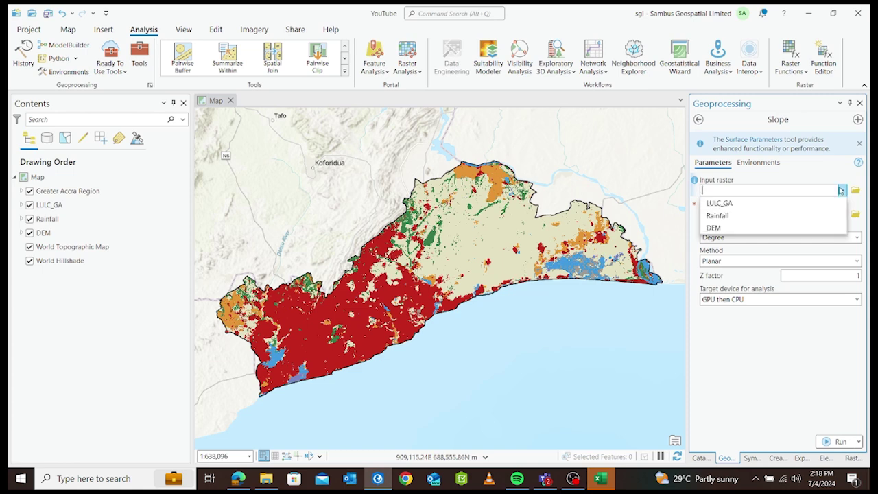
left_click(713, 231)
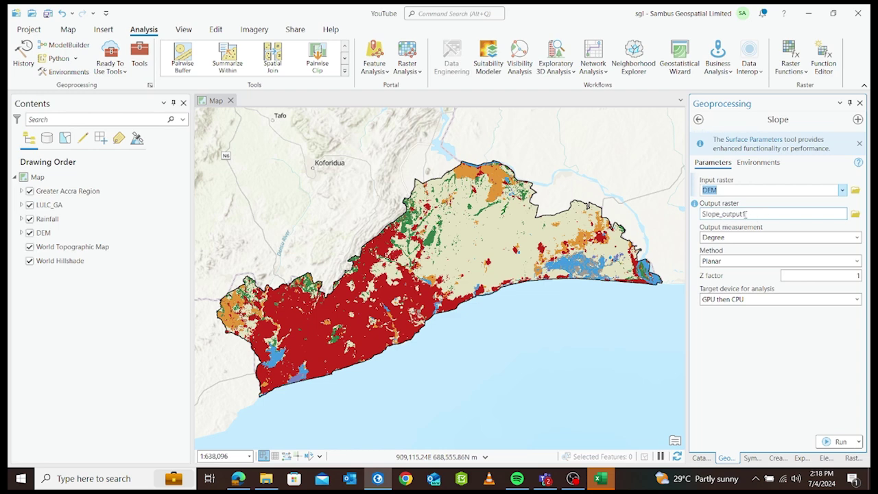
left_click(763, 216)
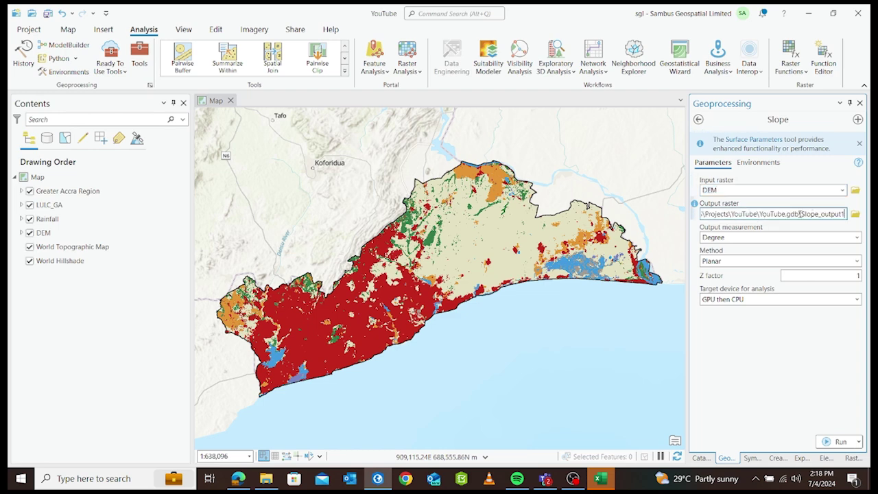
left_click_drag(800, 214, 857, 216)
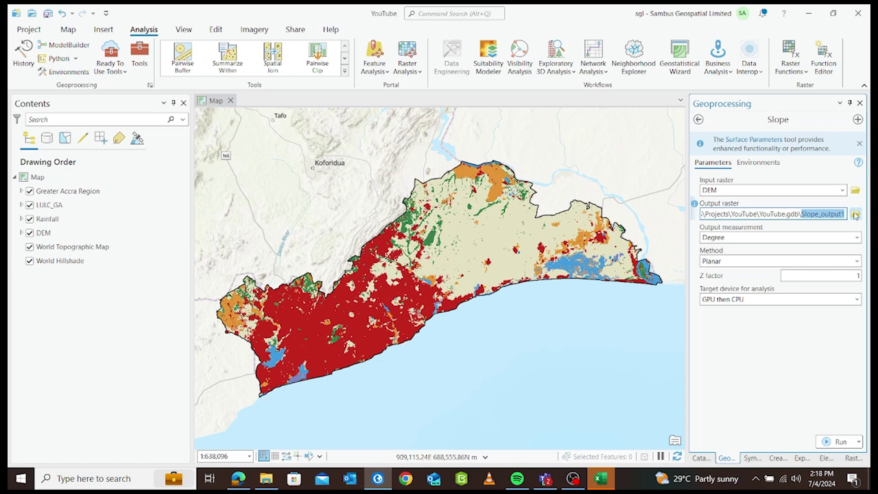
type("GIS")
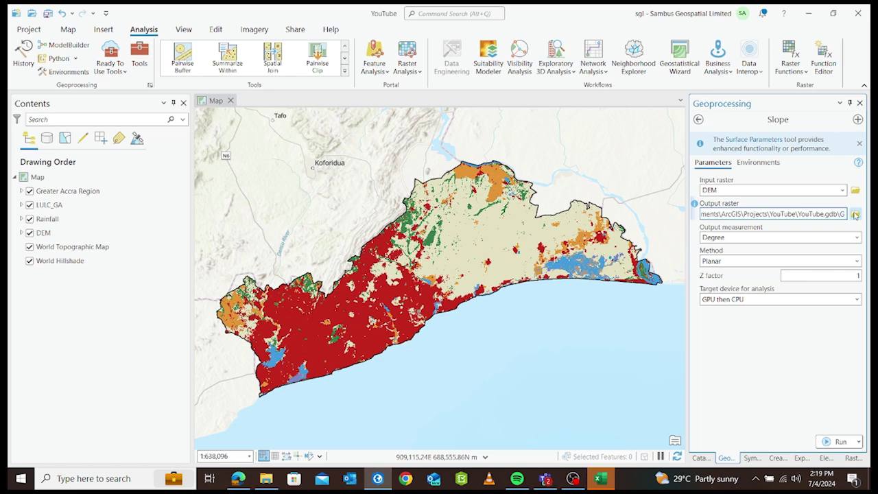
type("A_")
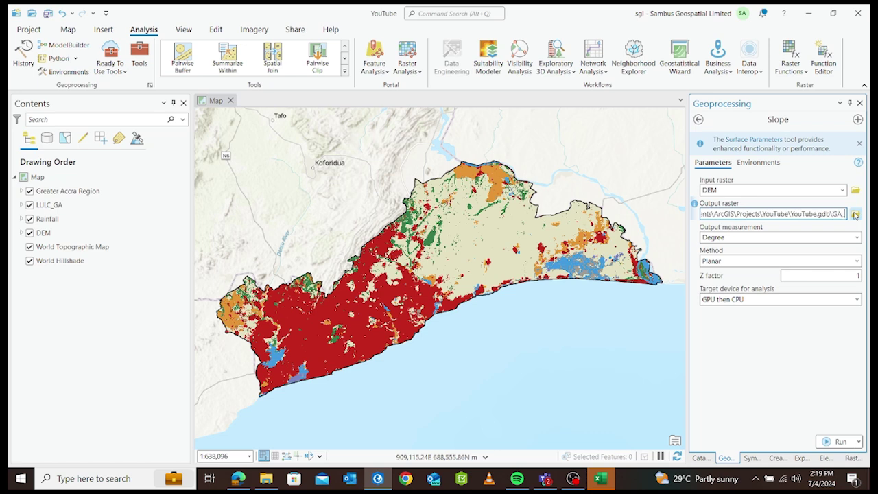
type("Slope")
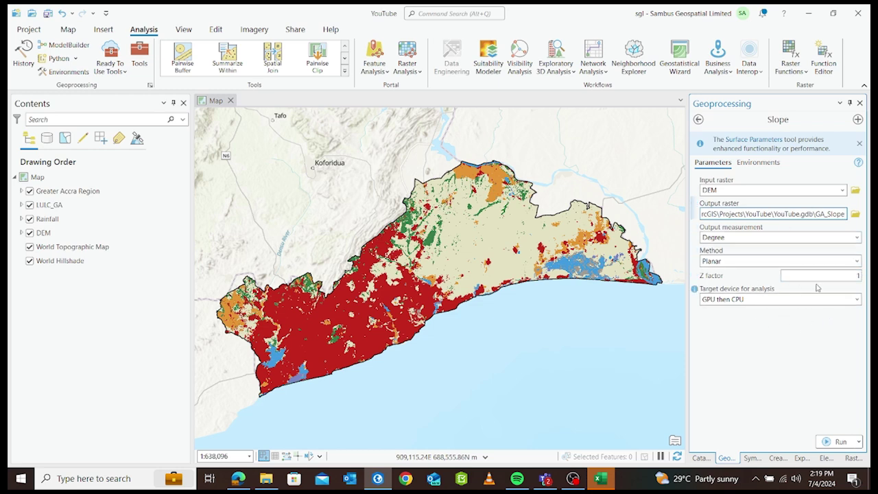
left_click(840, 442)
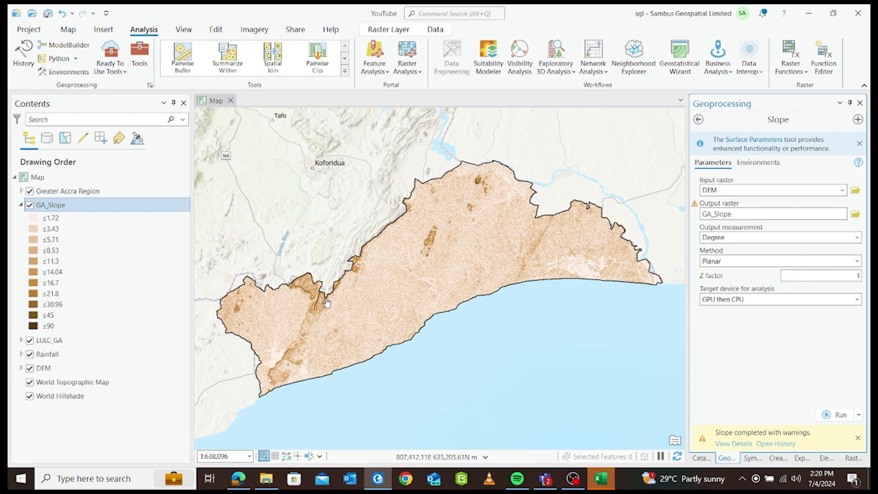
left_click(21, 204)
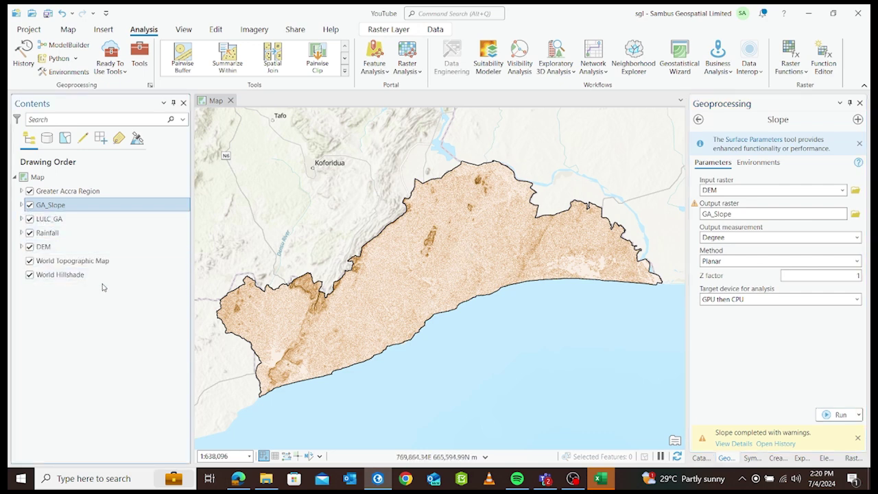
Search the geoprocessing tools for fill and open the Spatial Analyst Fill tool
left_click(698, 120)
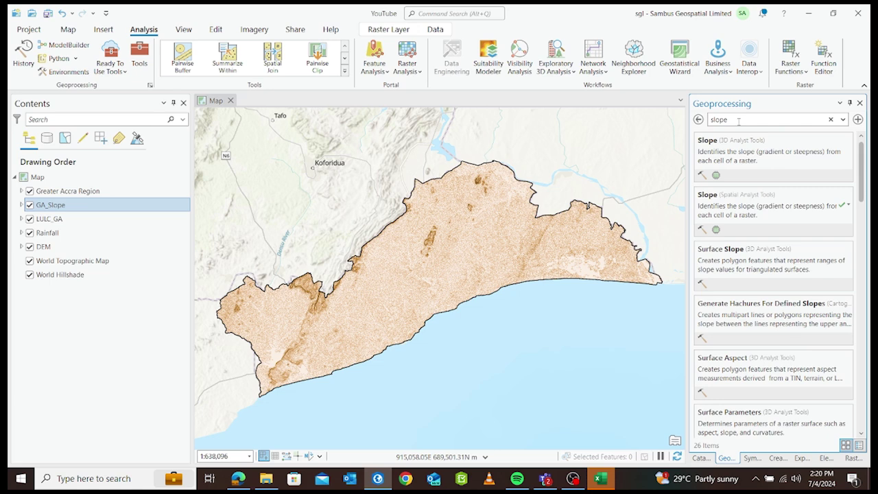
left_click_drag(725, 120, 709, 122)
key("BackSpace")
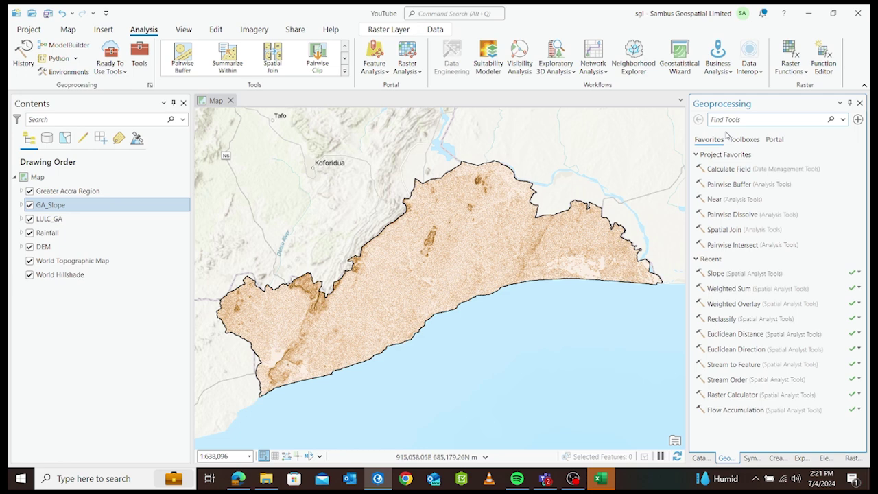
type("rill")
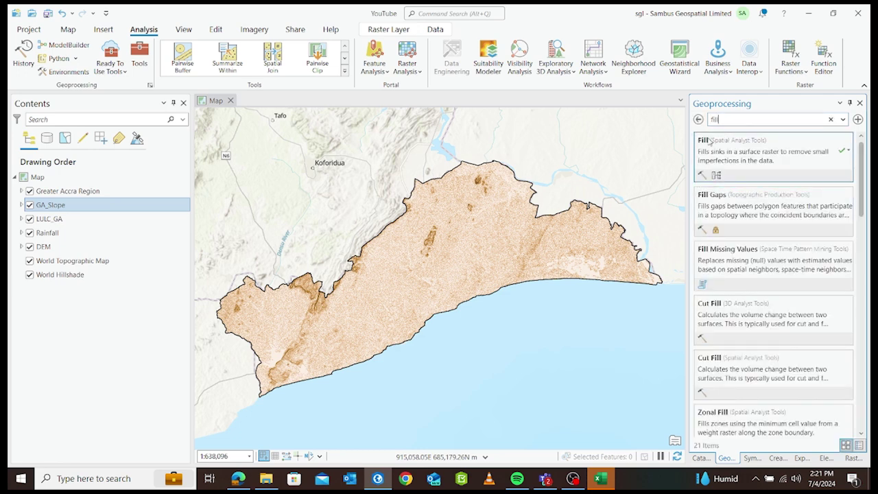
left_click(709, 140)
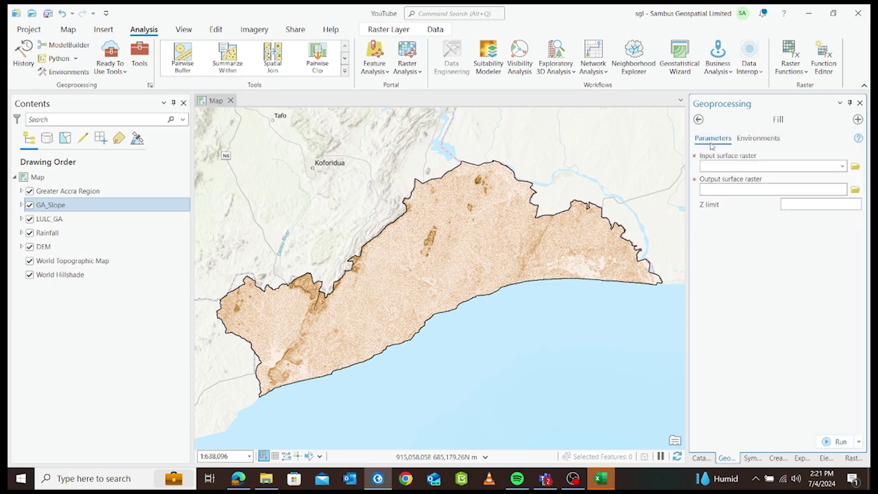
Fill the sinks in the DEM raster, saving the output surface raster as DEM_FILL
left_click(840, 166)
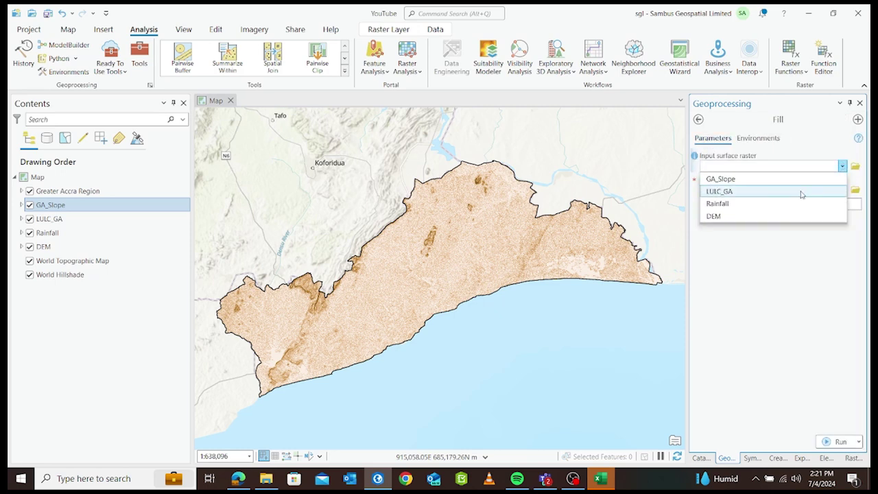
left_click(730, 218)
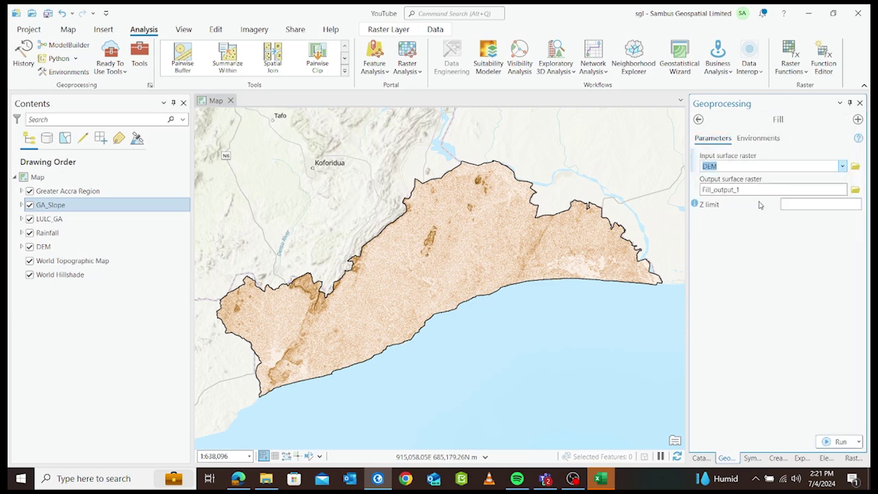
left_click(793, 189)
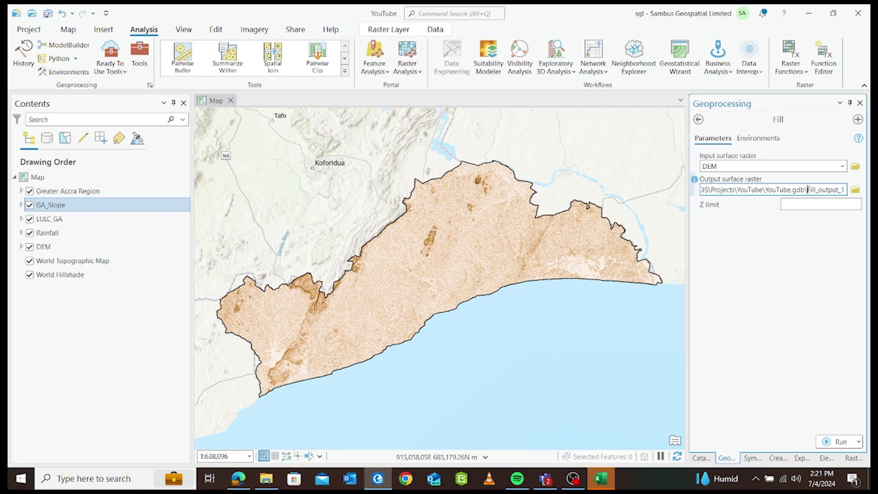
left_click_drag(807, 190, 847, 190)
type("D")
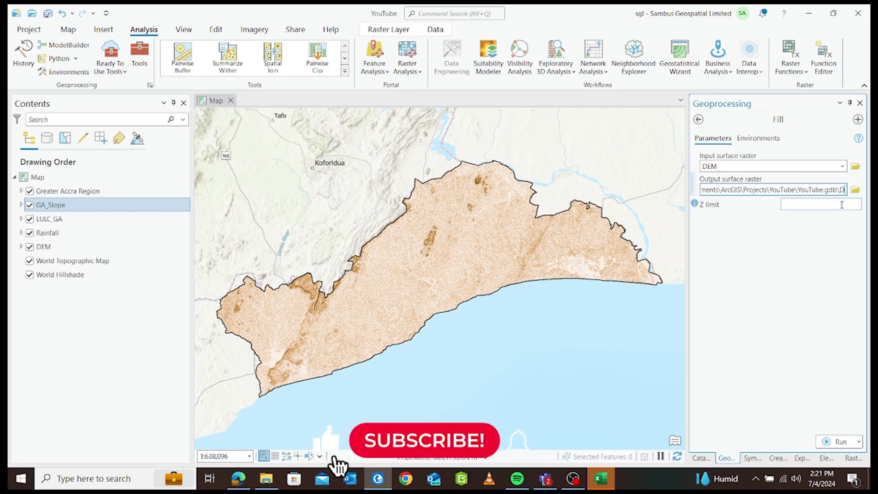
type("EM")
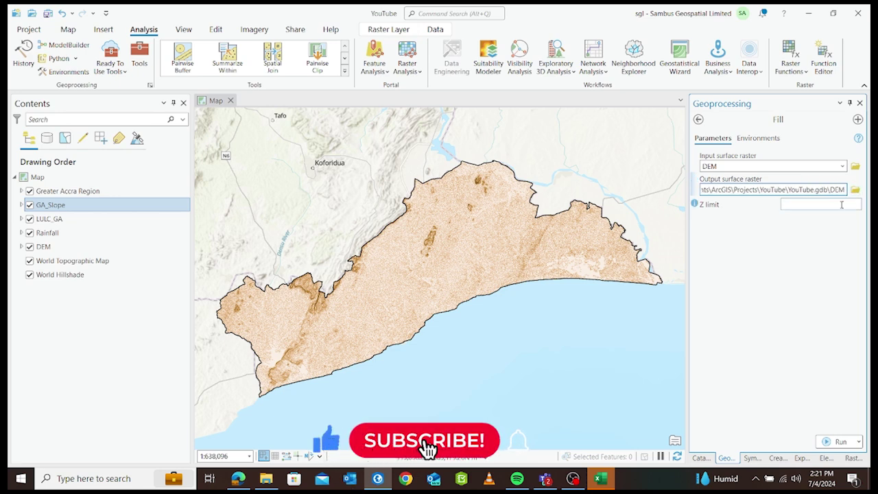
type("_FILL")
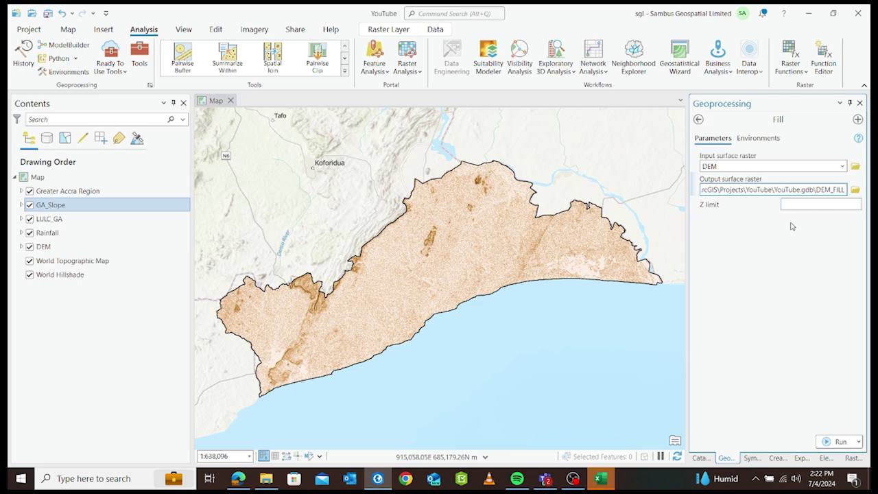
left_click(770, 248)
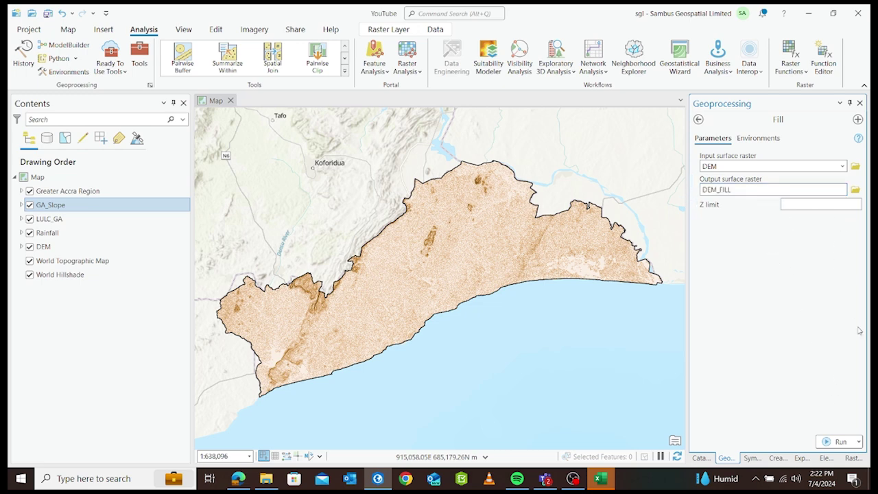
left_click(840, 442)
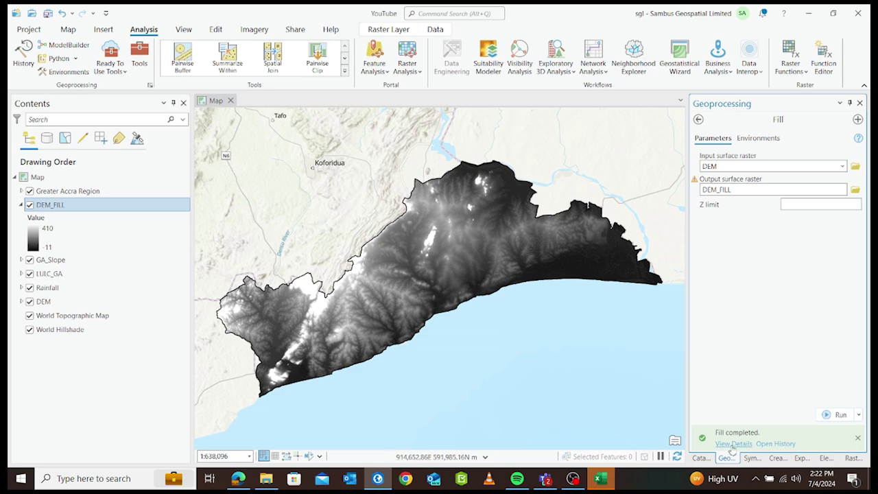
Search the geoprocessing tools for Flow and open the Flow Direction tool
left_click(698, 120)
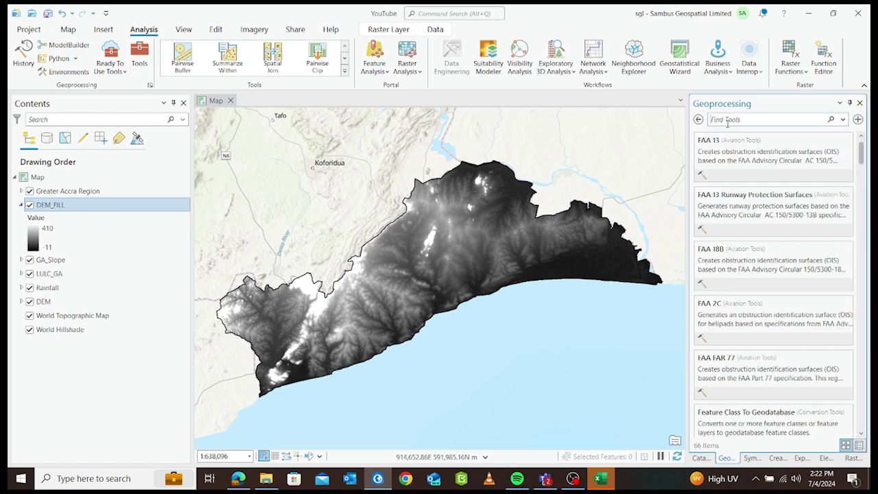
key("BackSpace")
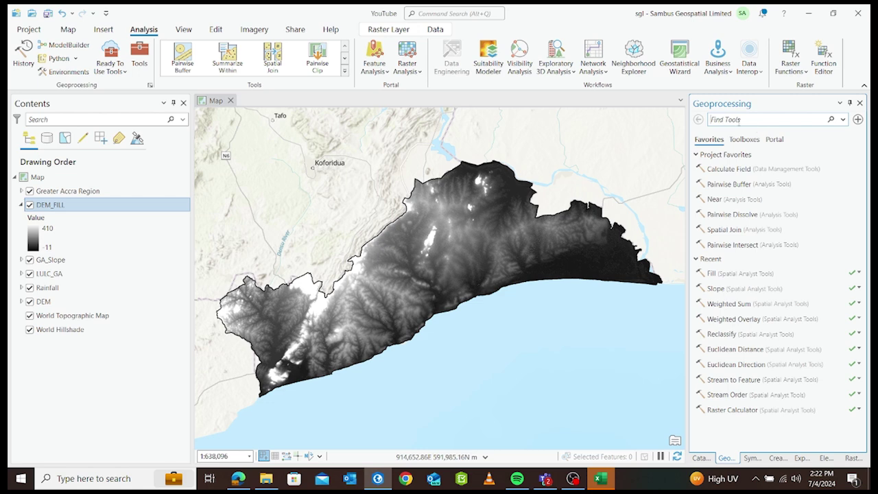
type("Flow")
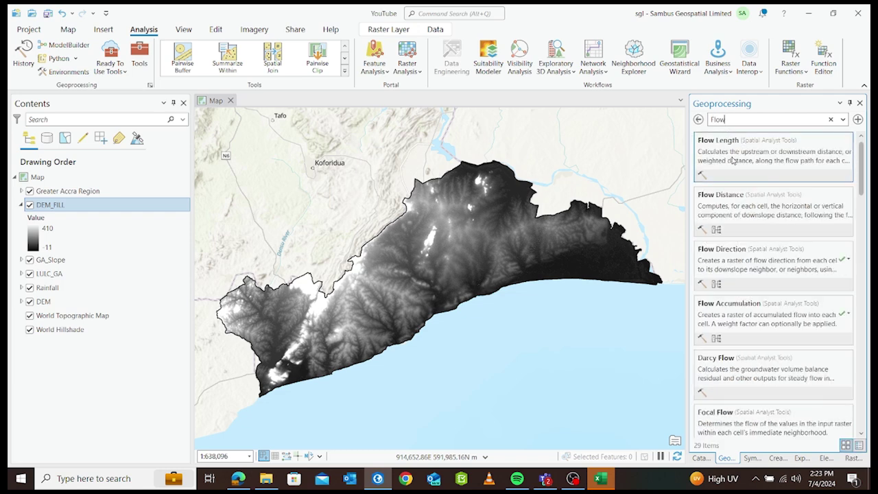
left_click(729, 251)
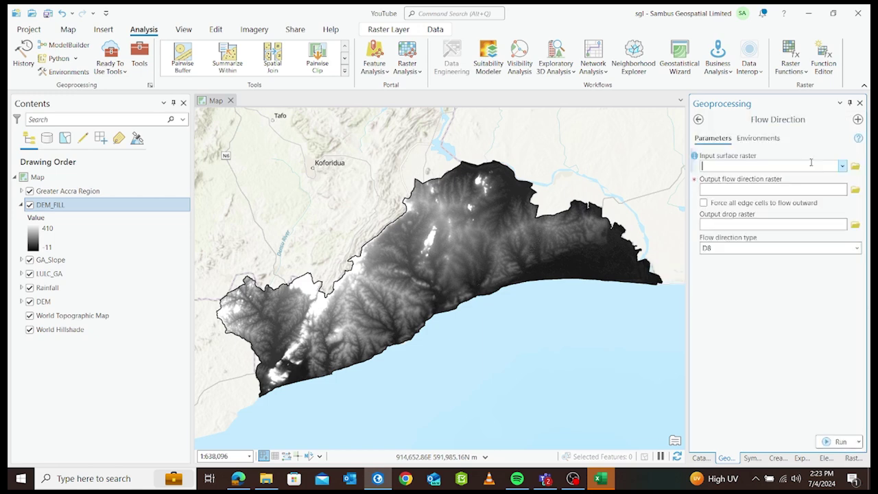
Run Flow Direction on the DEM_FILL raster, saving the output flow direction raster as FlowDirection
left_click(842, 166)
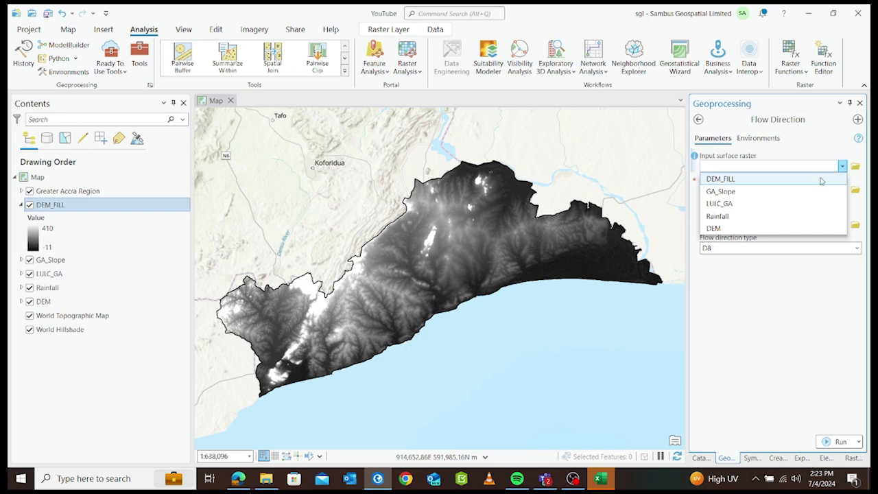
left_click(729, 180)
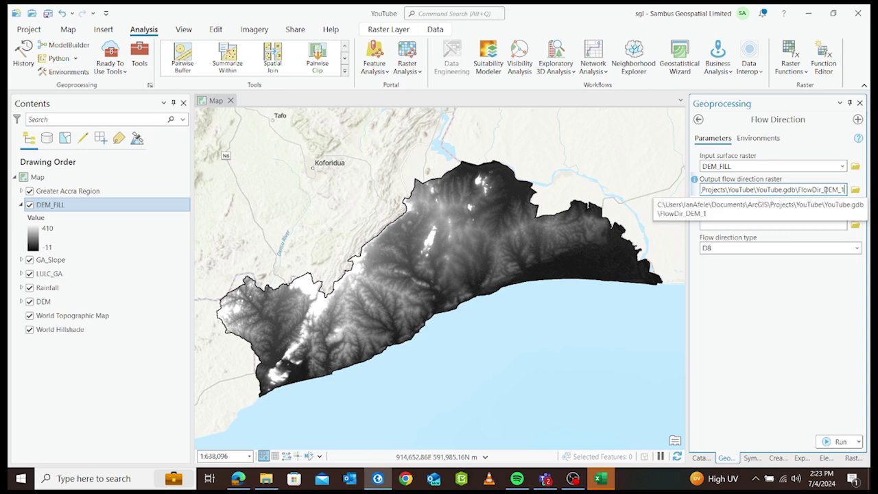
left_click_drag(823, 190, 852, 193)
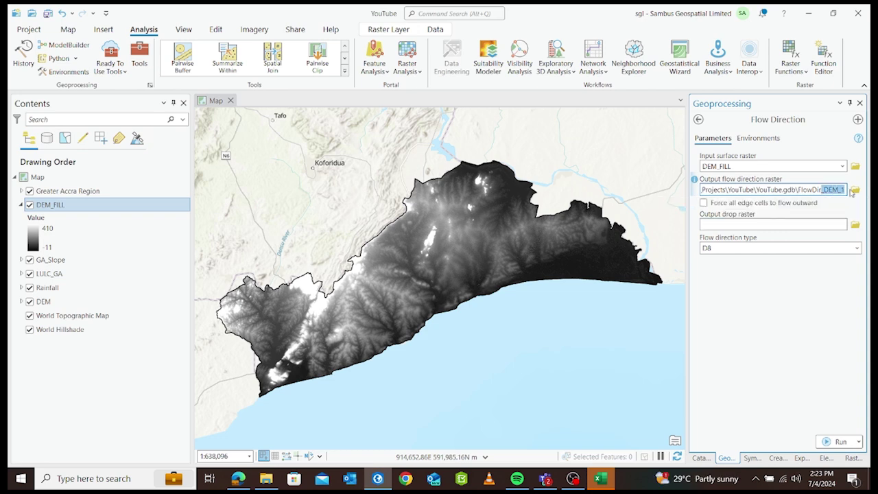
type("ection")
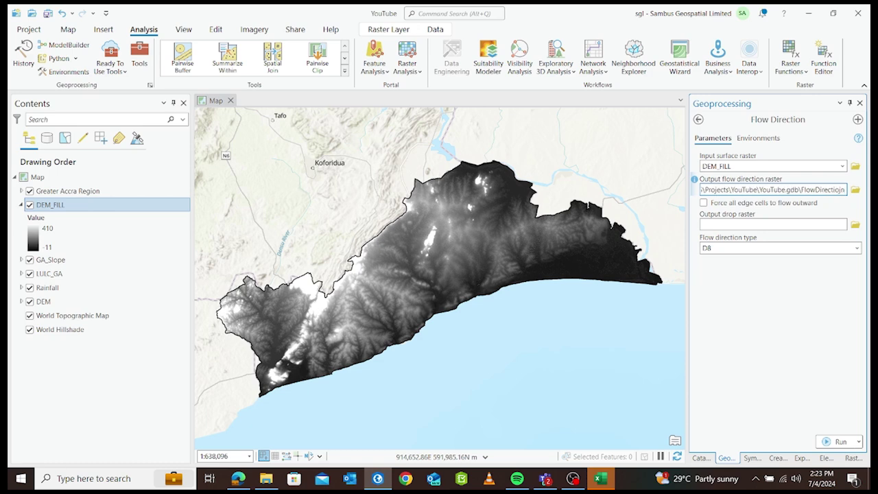
key("BackSpace")
key("BackSpace")
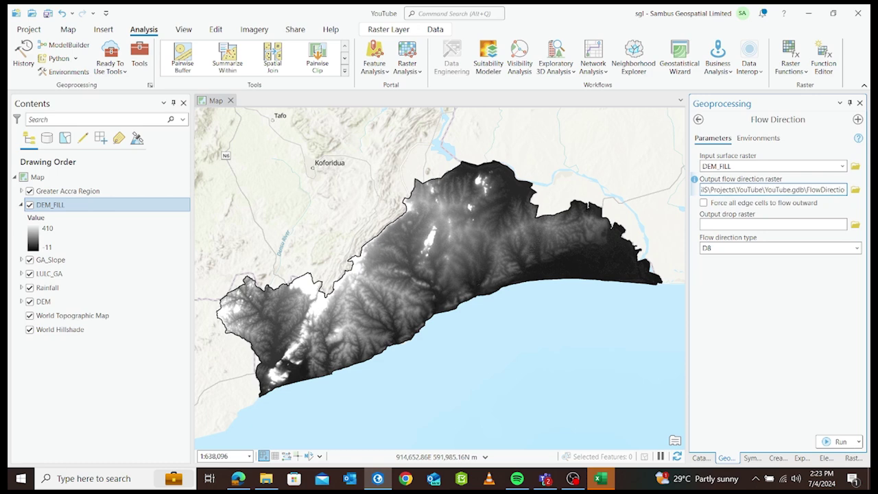
type("n")
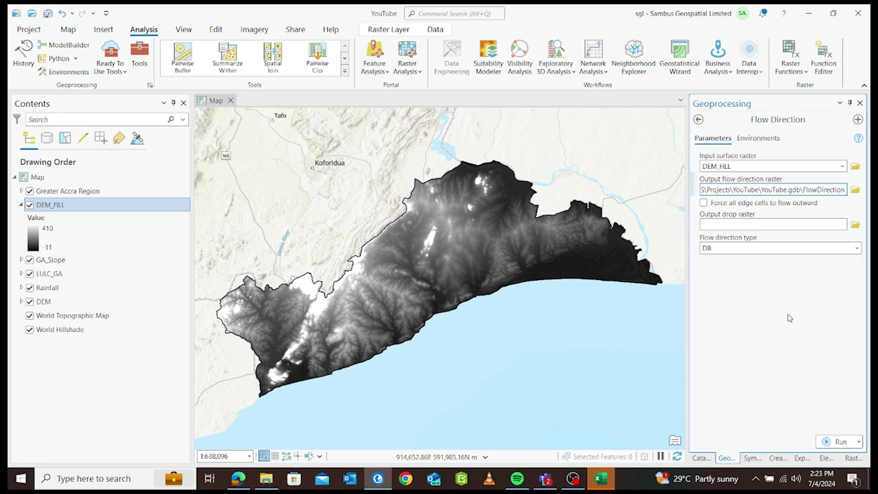
left_click(786, 288)
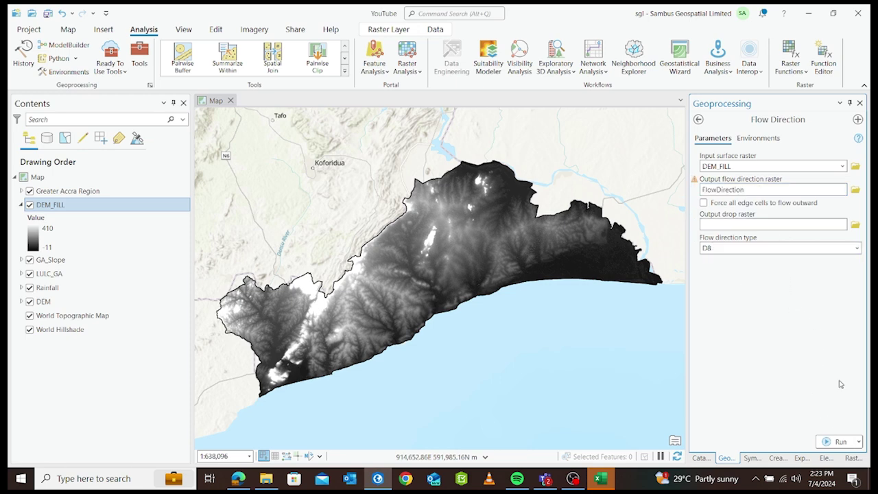
left_click(833, 441)
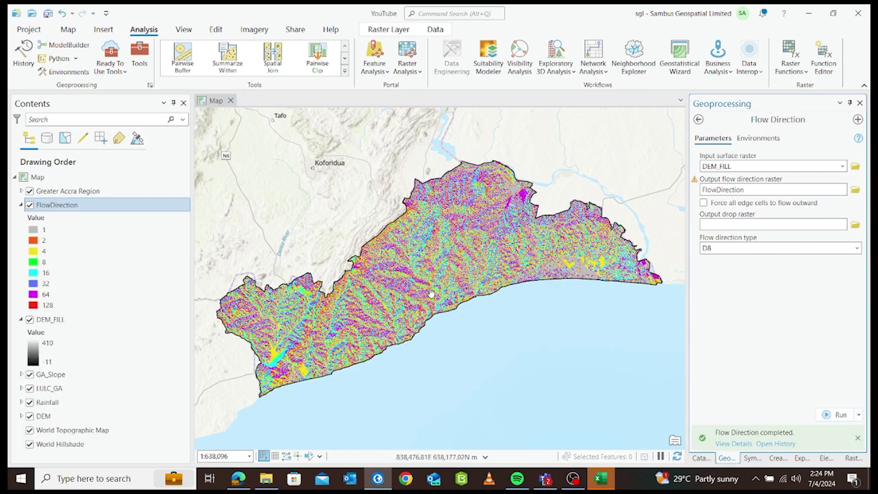
Examine the flow direction raster up close along the coast and the inland boundary of the region
scroll(410, 293, "up", 3)
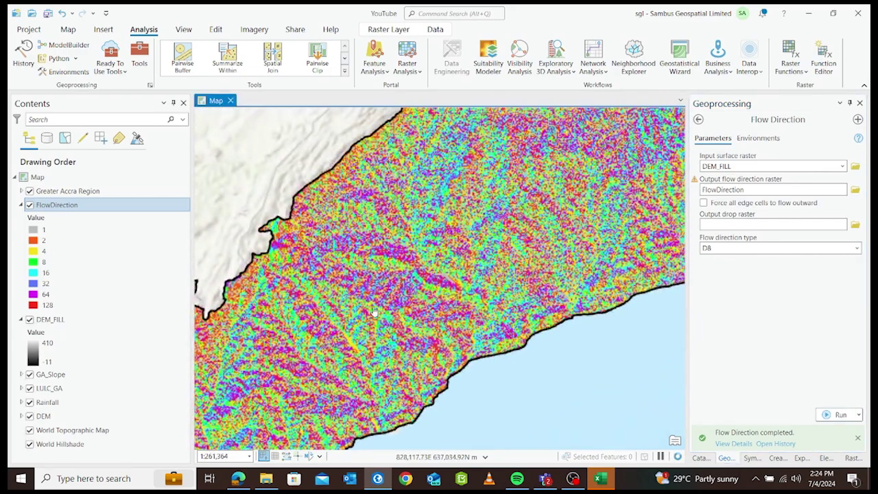
left_click_drag(349, 350, 419, 301)
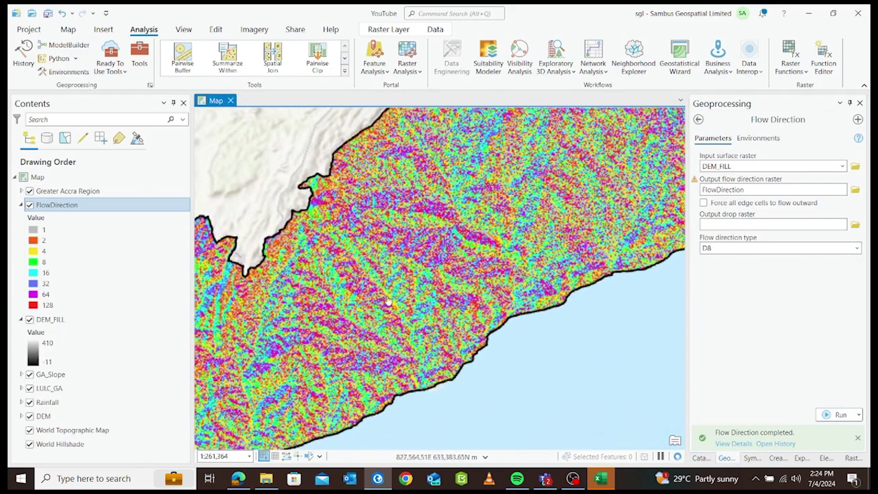
left_click_drag(291, 325, 341, 307)
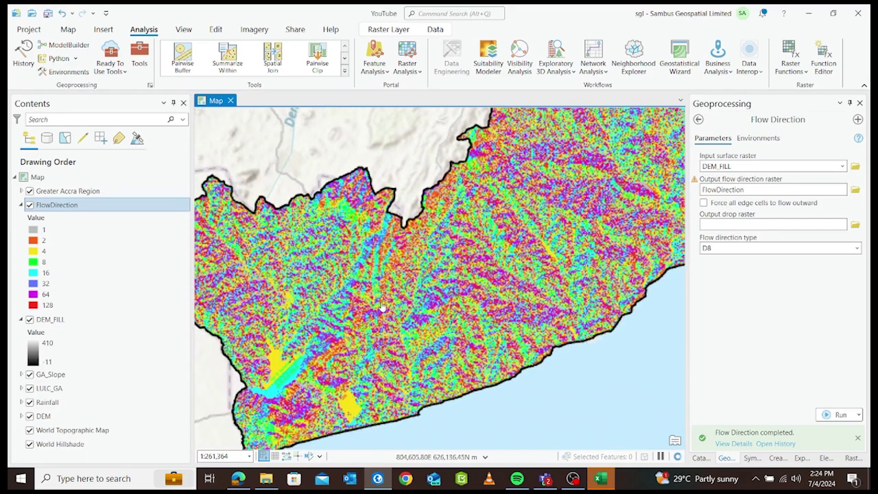
left_click_drag(418, 288, 484, 270)
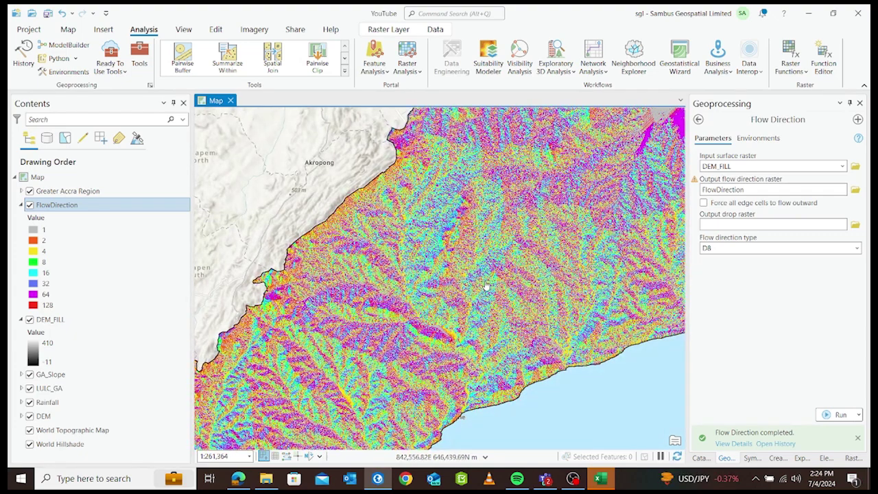
scroll(485, 285, "down", 3)
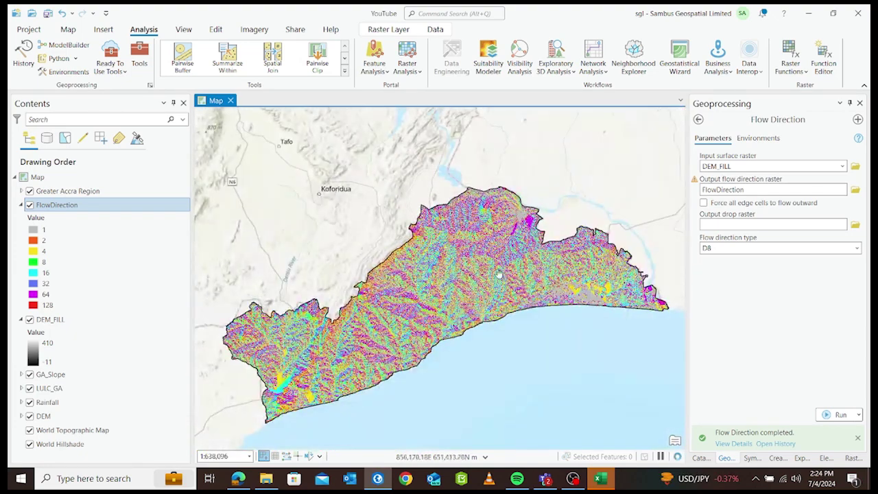
left_click_drag(499, 274, 507, 273)
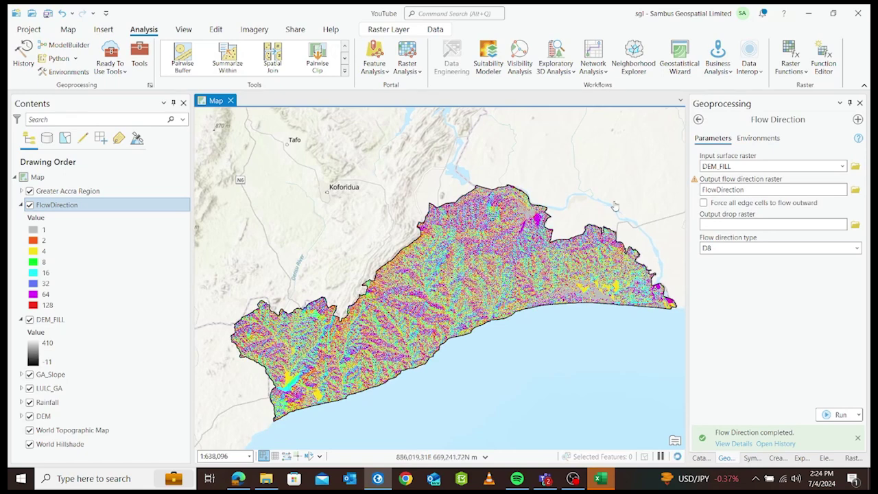
Search the geoprocessing tools for Flow acc and open the Flow Accumulation tool
left_click(698, 119)
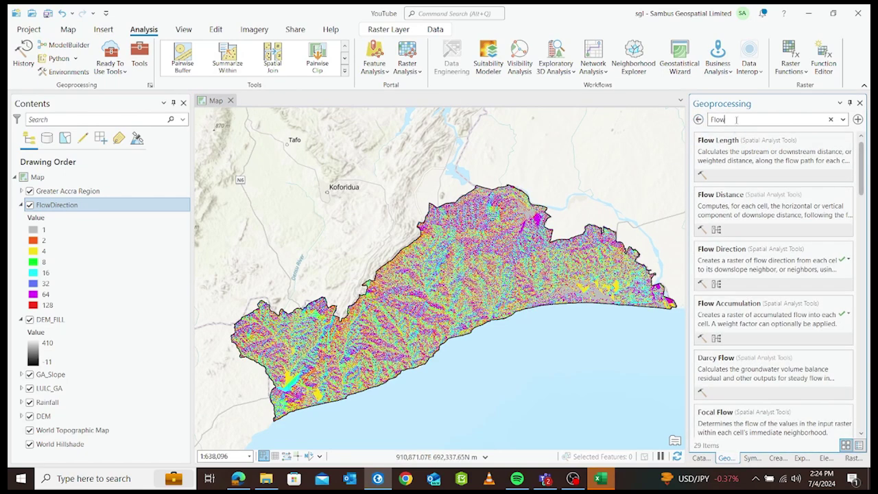
type("acc")
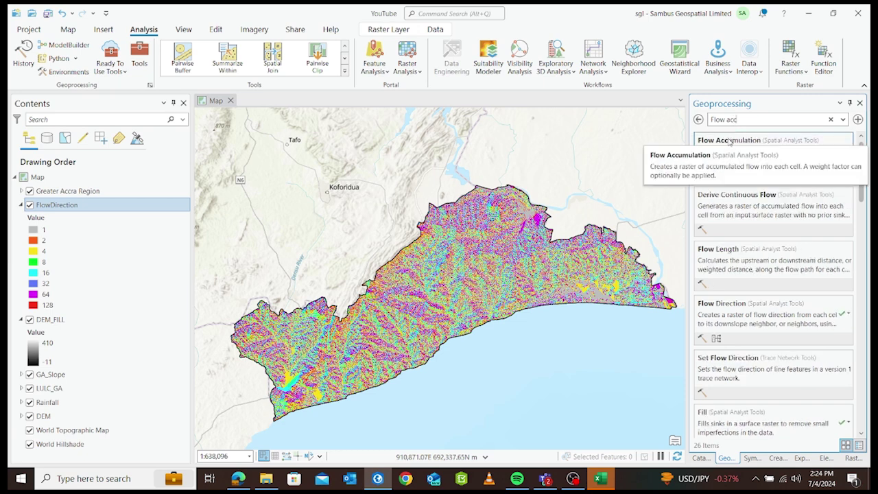
left_click(729, 141)
Run Flow Accumulation on the FlowDirection raster, saving the output accumulation raster as FlowAccumulation
left_click(843, 166)
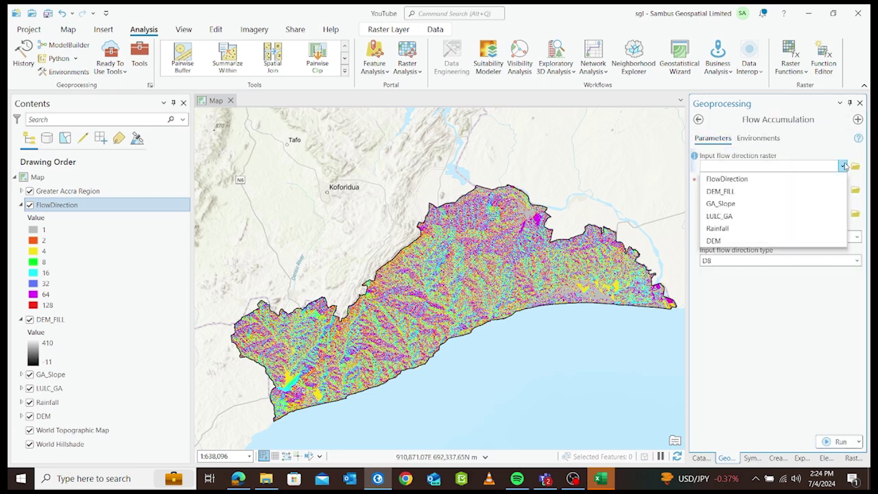
left_click(778, 186)
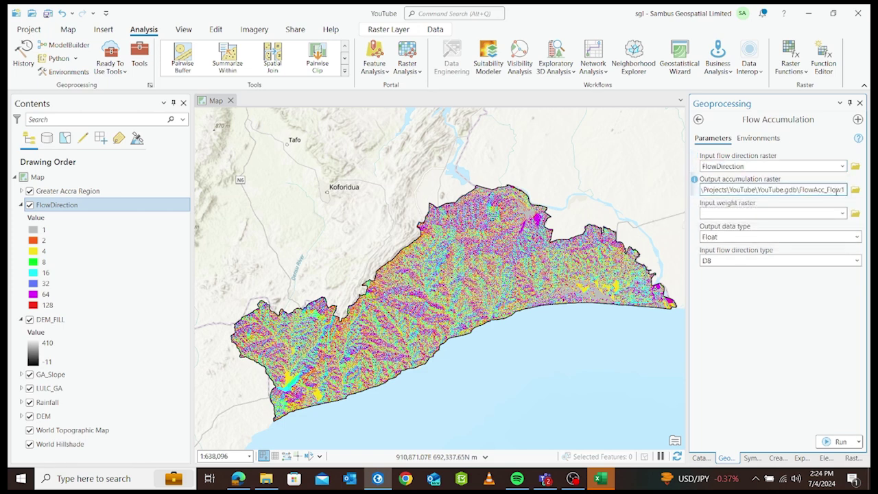
left_click_drag(845, 189, 823, 190)
type("umu")
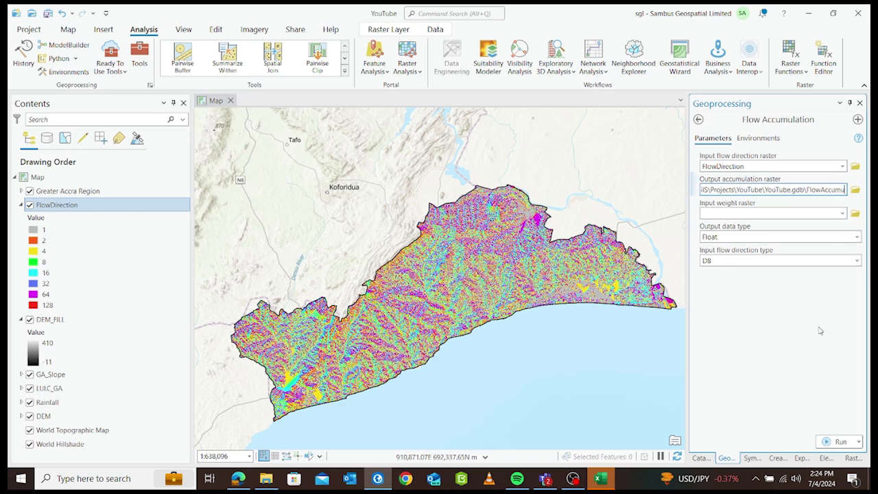
type("lation")
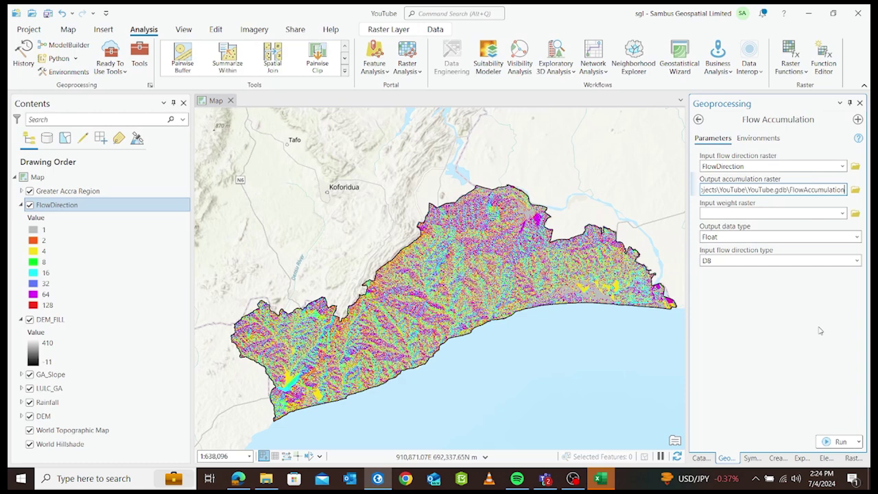
left_click(833, 320)
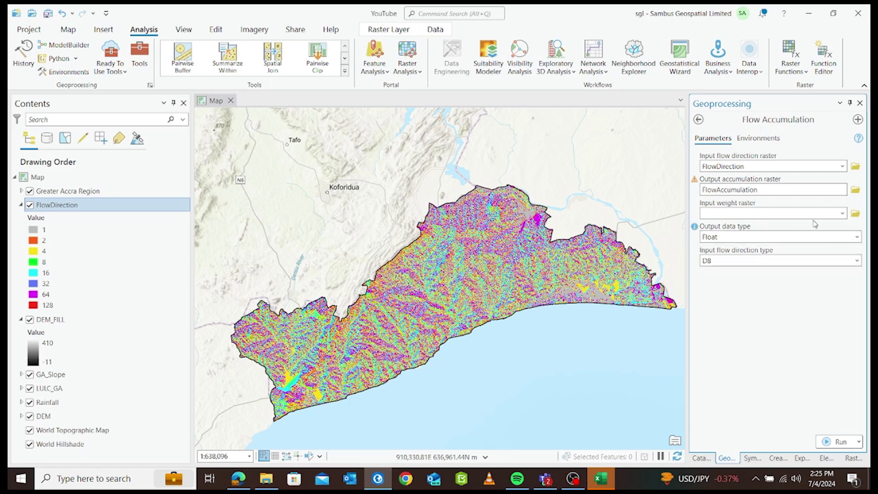
left_click(836, 442)
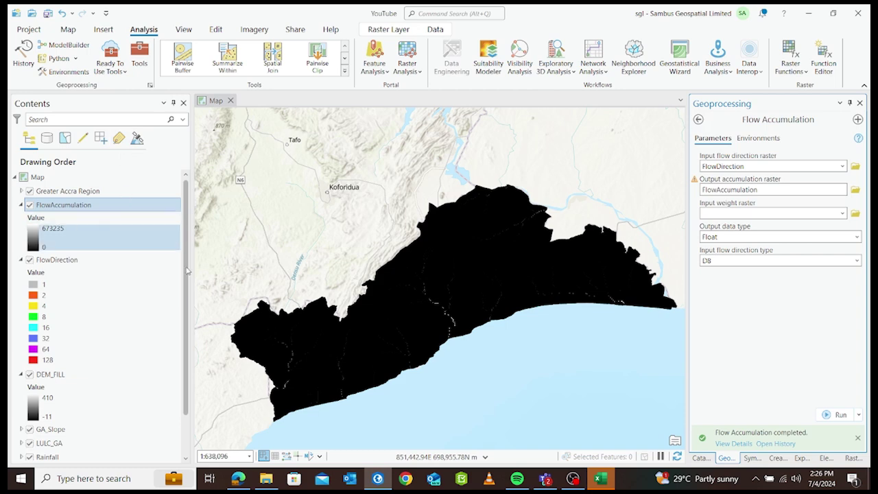
Examine the stream channels in the flow accumulation raster up close and across the whole region
scroll(433, 334, "up", 1)
scroll(433, 334, "up", 4)
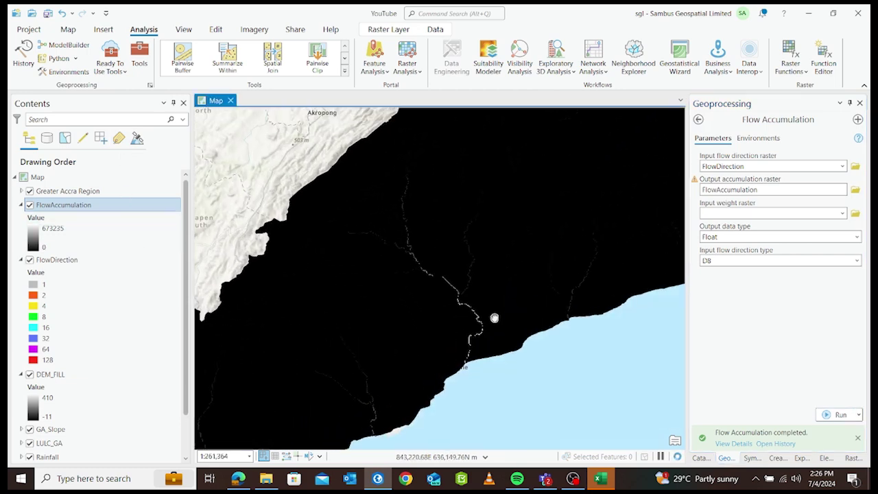
left_click_drag(434, 282, 446, 295)
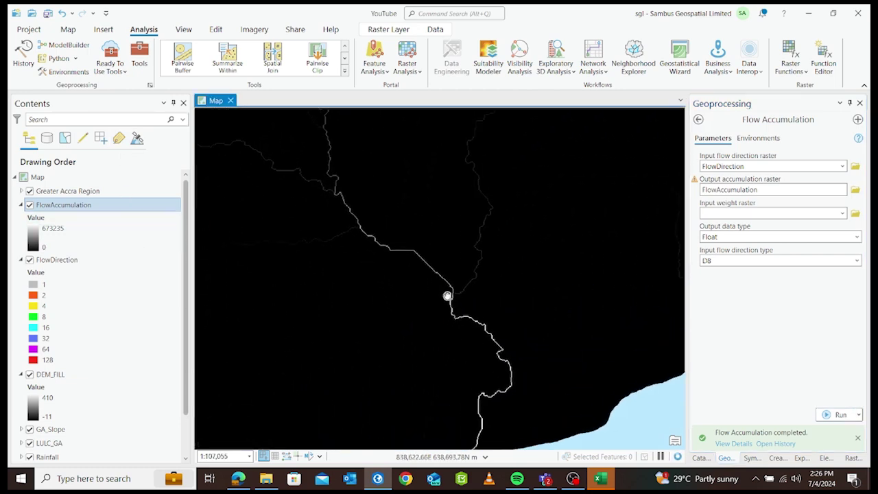
scroll(464, 285, "down", 1)
scroll(473, 285, "down", 3)
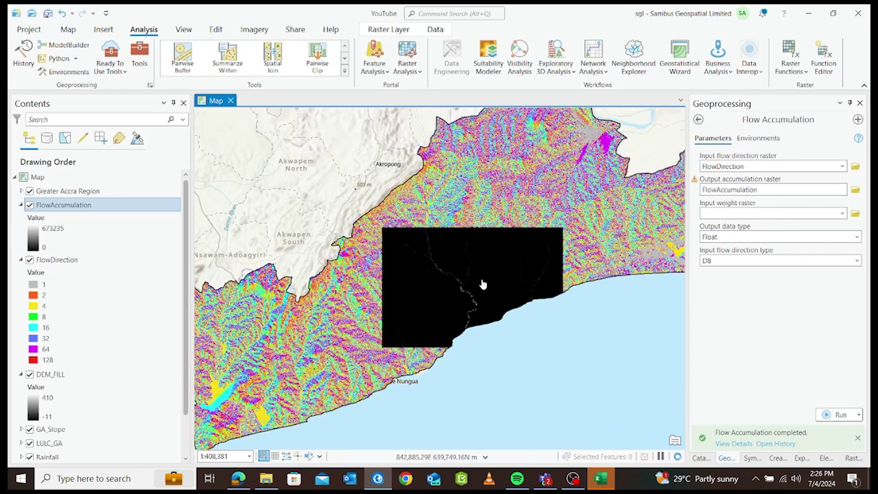
left_click(483, 281)
scroll(464, 297, "up", 3)
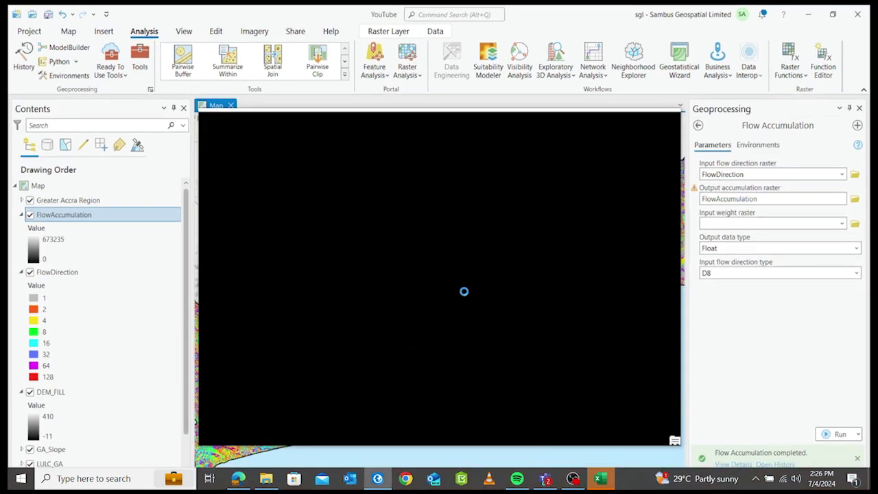
left_click(464, 290)
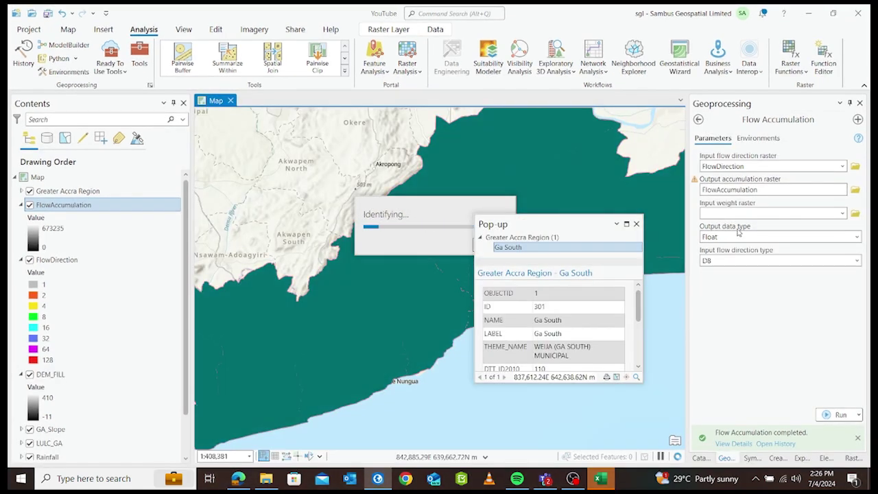
left_click(637, 223)
scroll(471, 290, "up", 3)
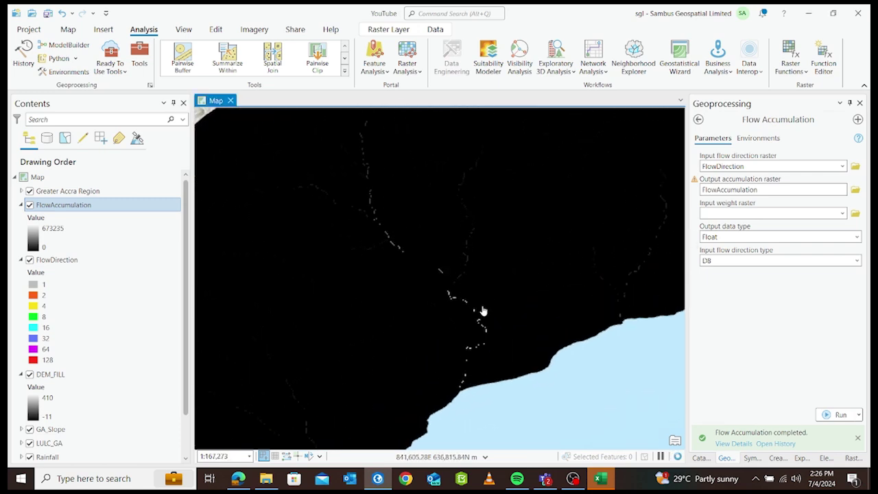
scroll(481, 311, "up", 3)
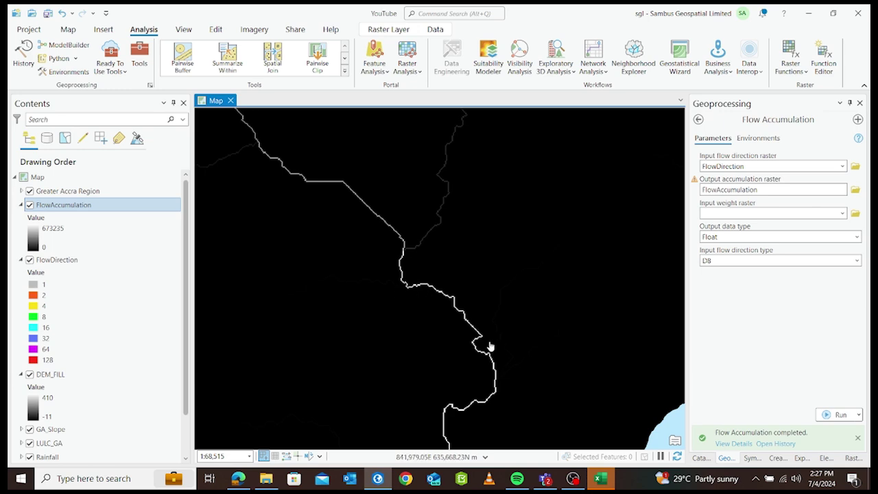
scroll(436, 278, "down", 3)
scroll(436, 278, "down", 2)
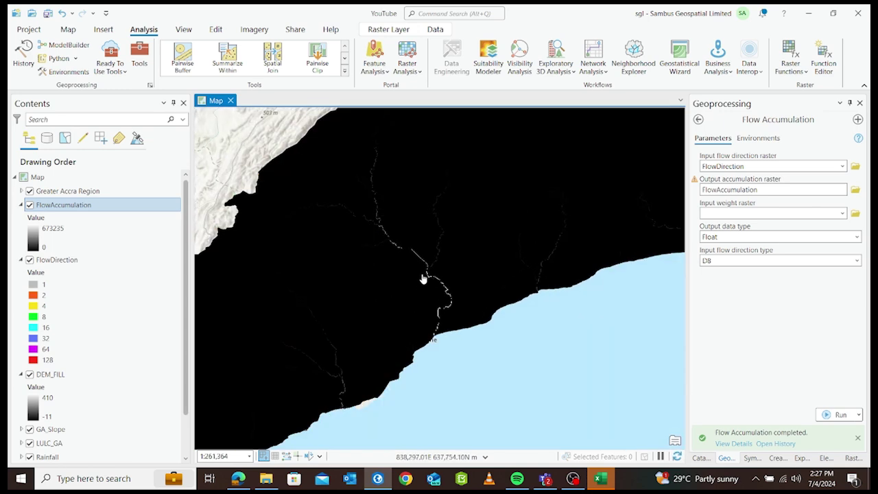
scroll(368, 286, "down", 2)
left_click_drag(348, 290, 381, 276)
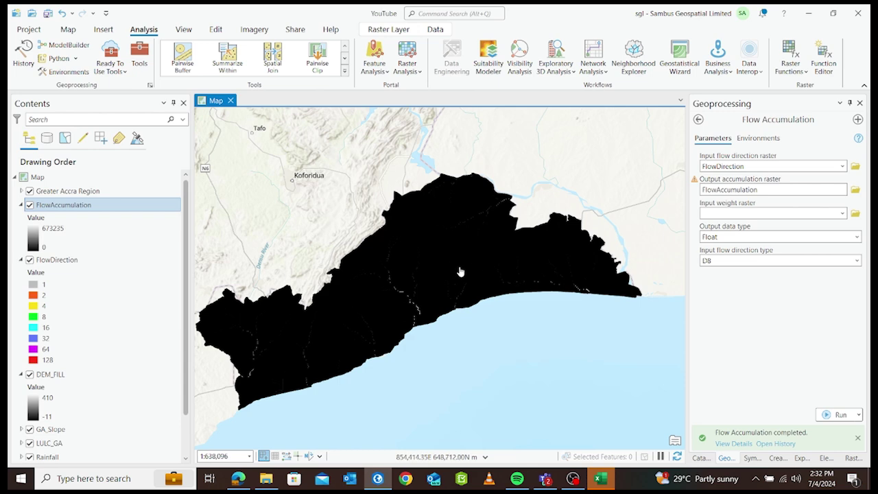
Search the geoprocessing tools for raster c and open the Spatial Analyst Raster Calculator
left_click(698, 118)
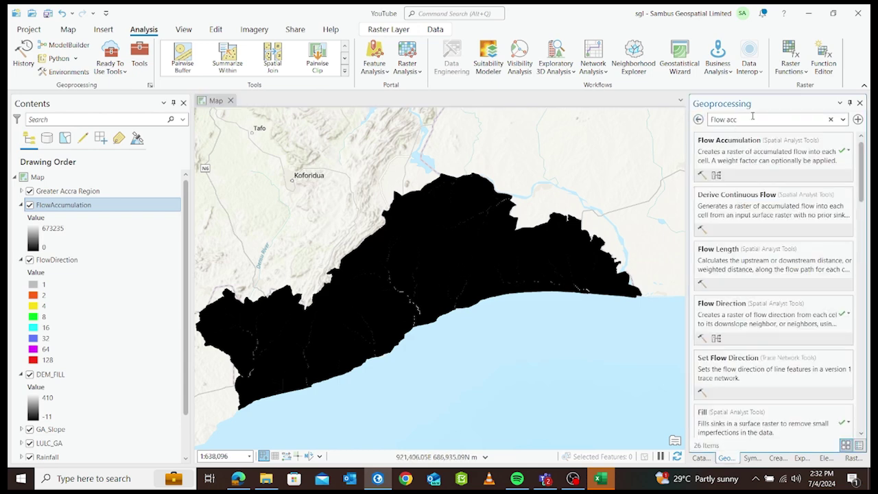
triple_click(730, 118)
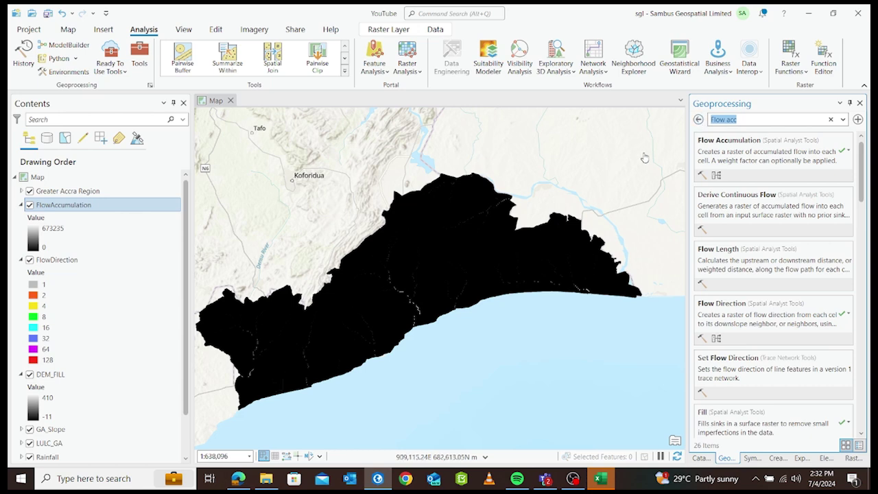
type("f")
type("aster")
type(" c")
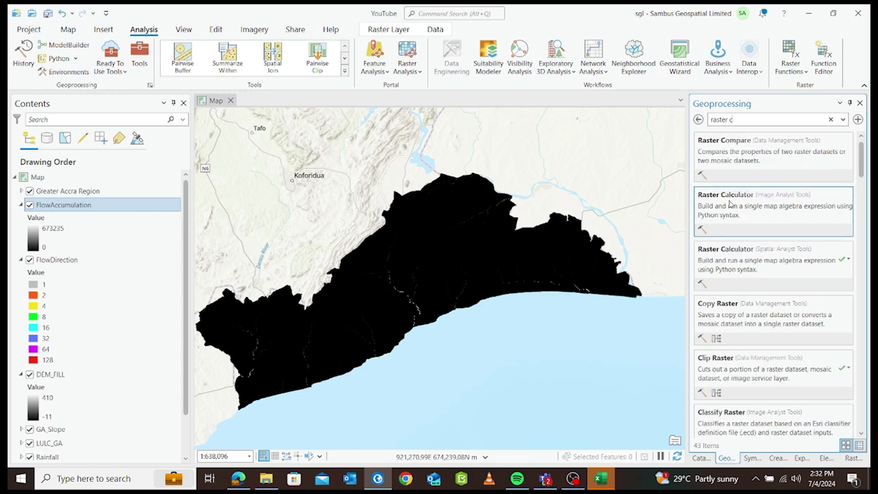
left_click(729, 251)
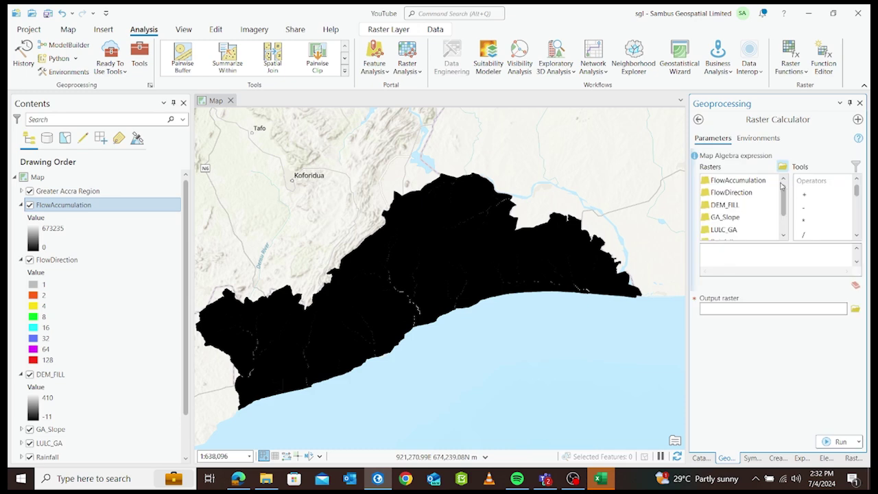
Build the map algebra expression "FlowAccumulation" >500 in the Raster Calculator
double_click(738, 180)
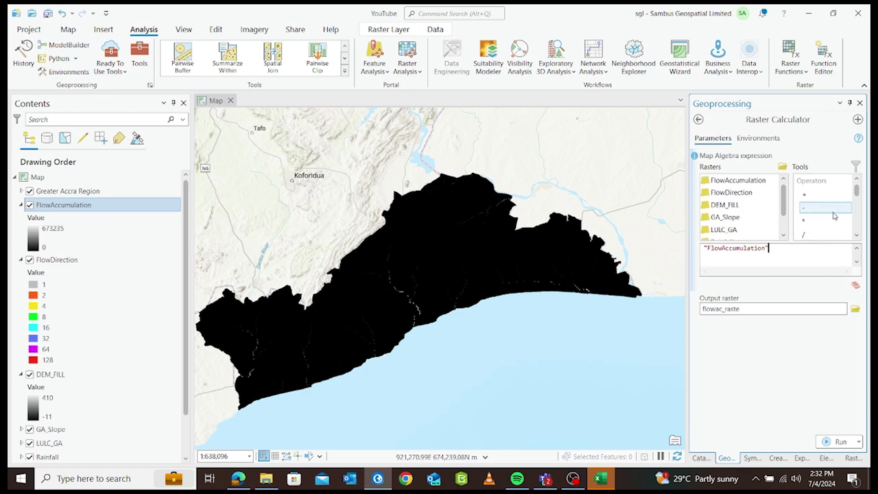
scroll(820, 206, "down", 3)
left_click(805, 185)
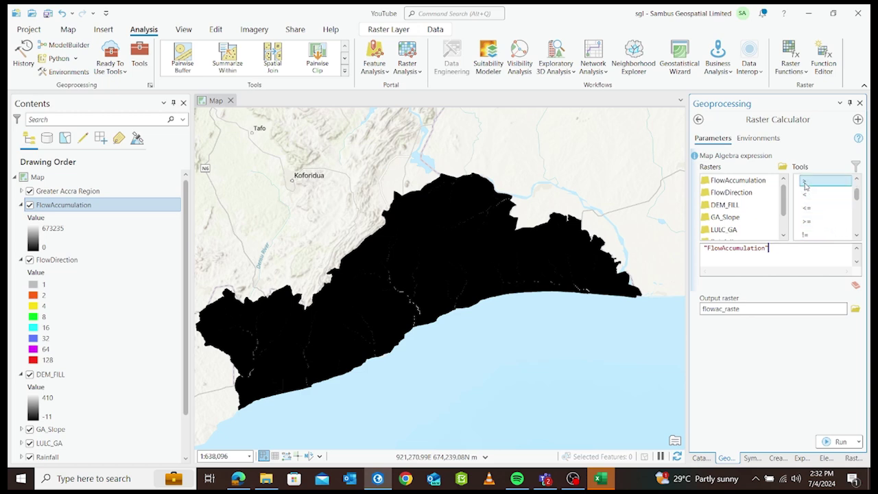
double_click(806, 185)
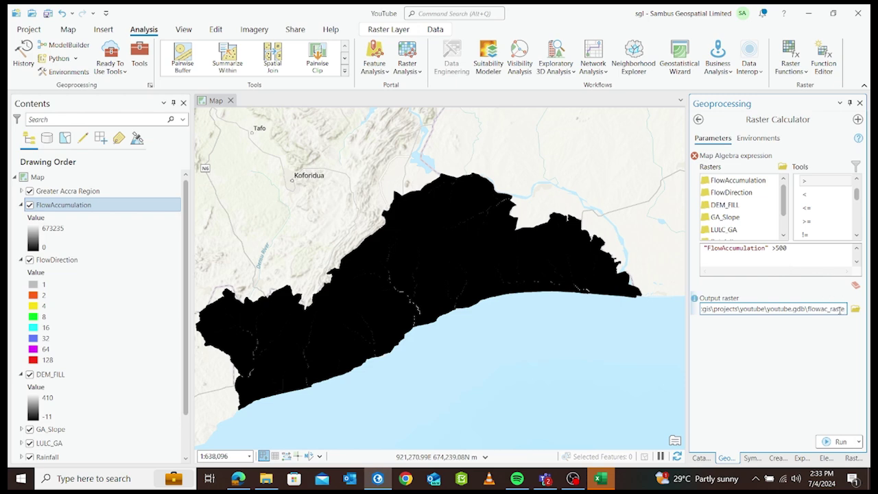
Name the output raster flowacccumulation_raster and run the Raster Calculator
key("BackSpace")
key("BackSpace")
key("BackSpace")
key("BackSpace")
key("BackSpace")
key("BackSpace")
key("BackSpace")
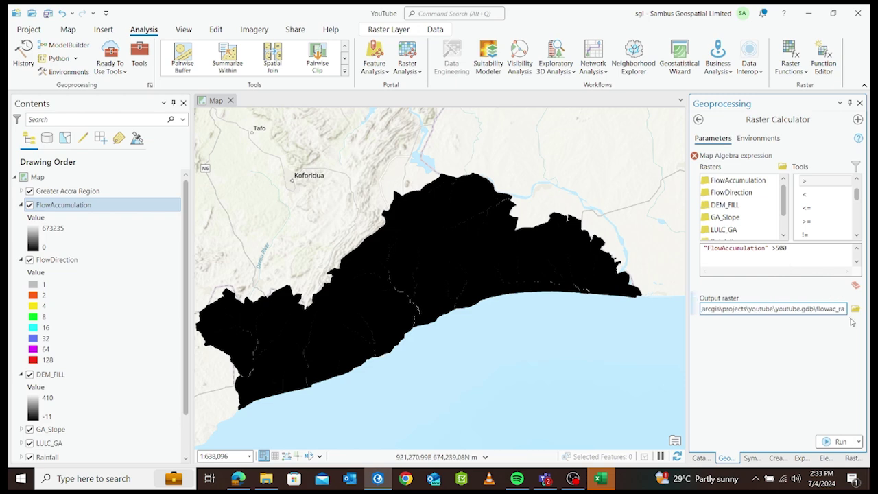
type("cum")
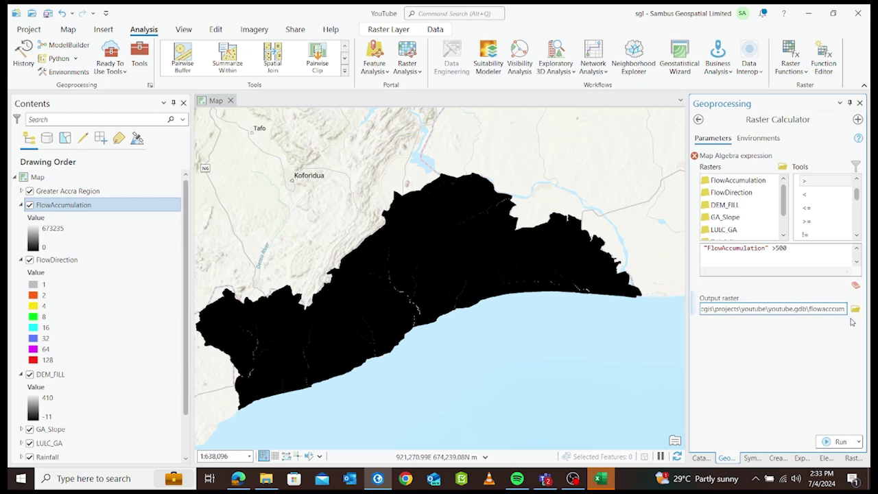
type("ulati")
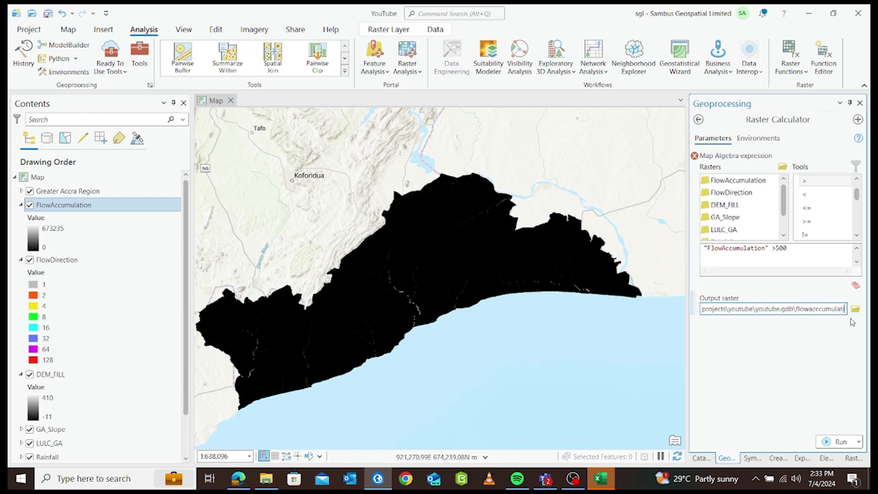
type("on")
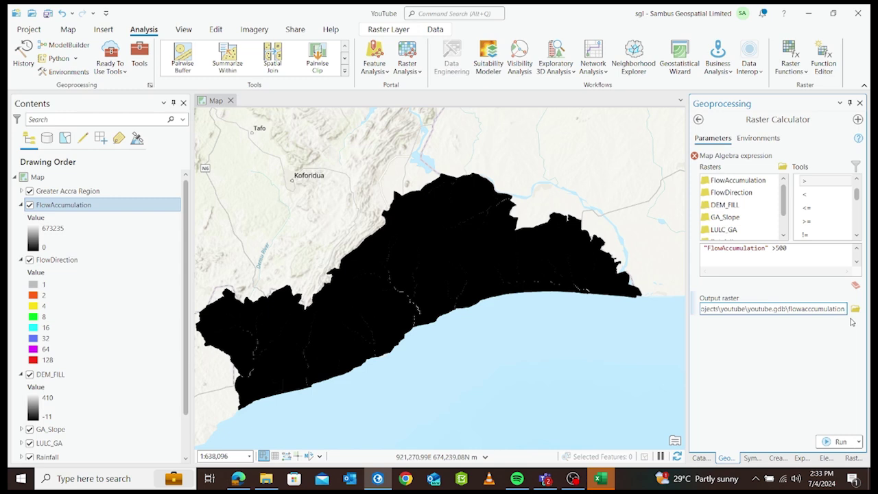
type("s")
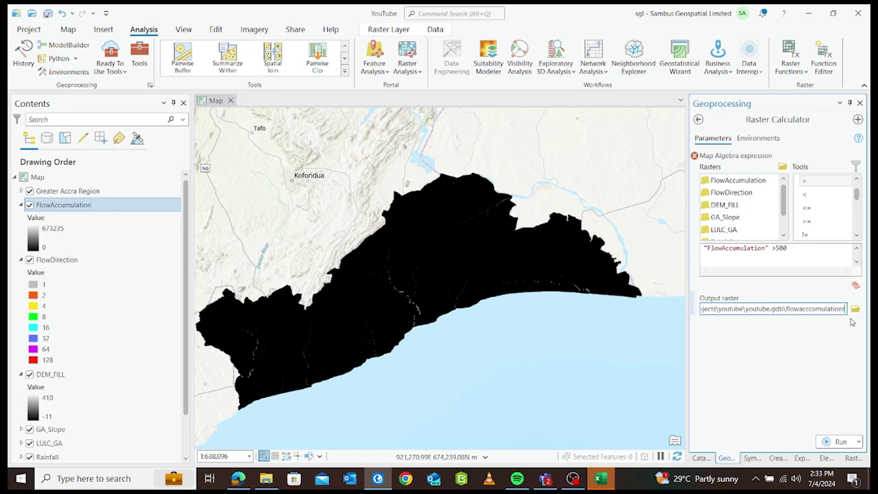
key("BackSpace")
type("_raster")
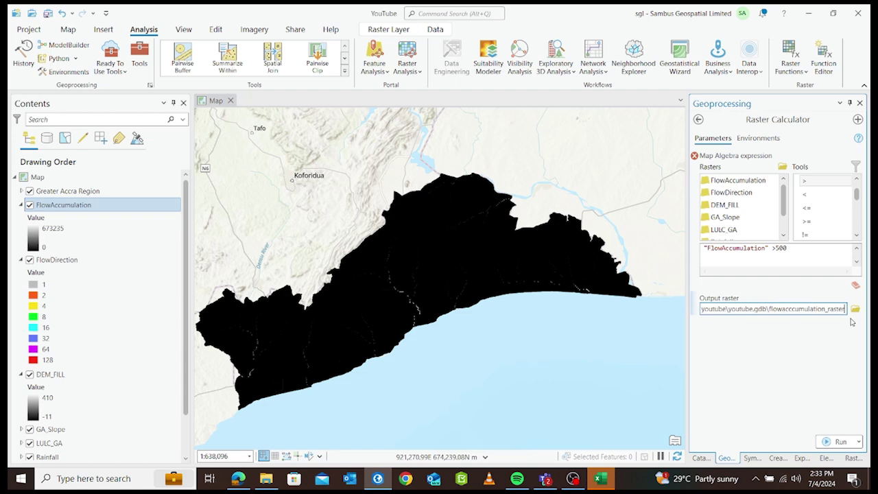
left_click(807, 399)
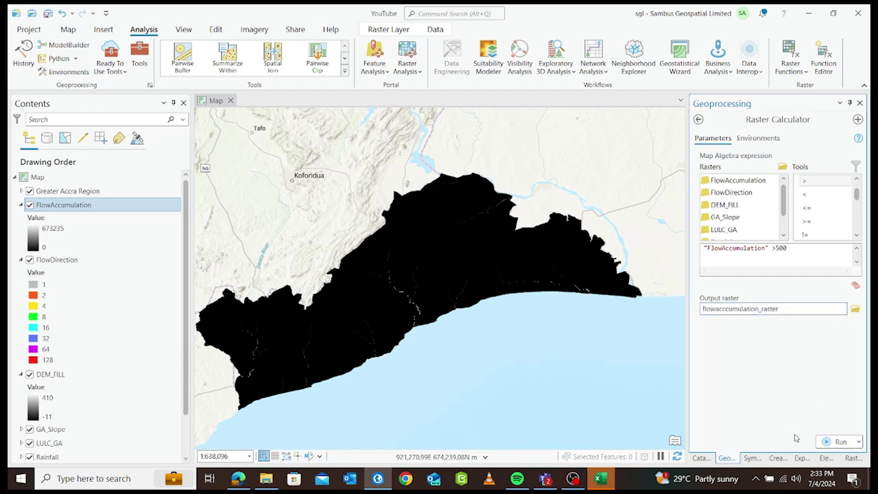
left_click(837, 442)
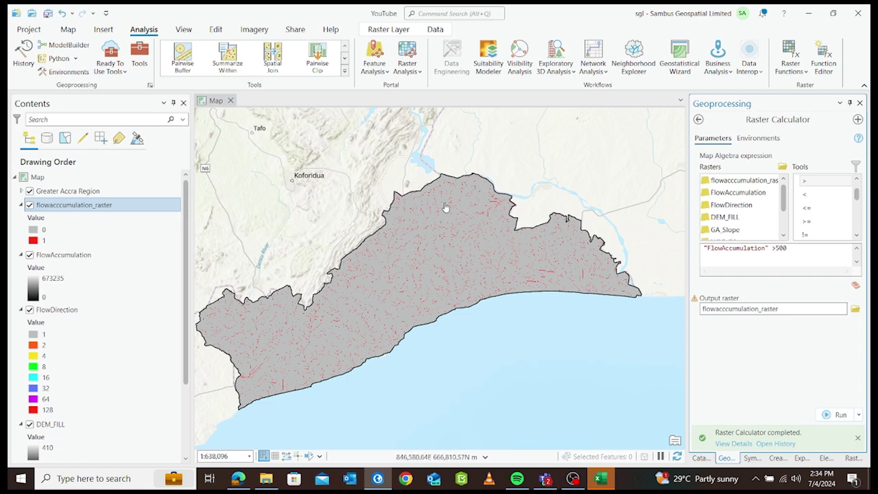
Search the geoprocessing tools for stream order and open the Spatial Analyst Stream Order tool
left_click(700, 120)
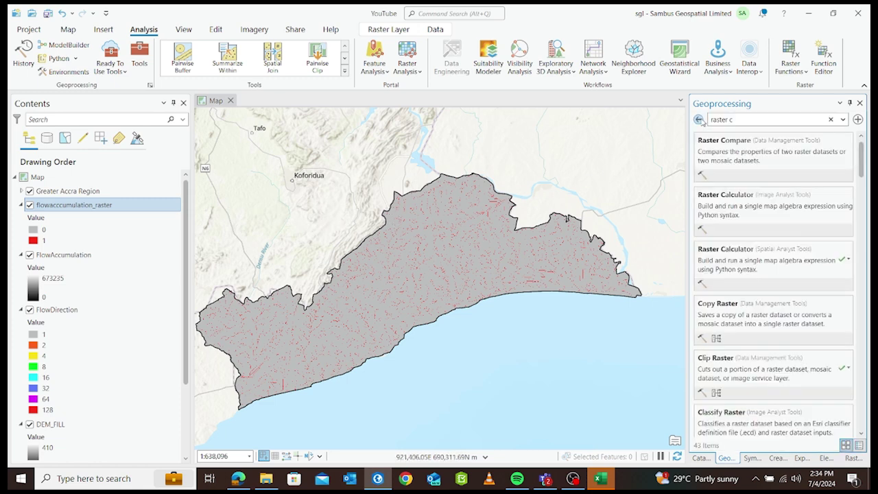
left_click_drag(744, 120, 689, 125)
type("st")
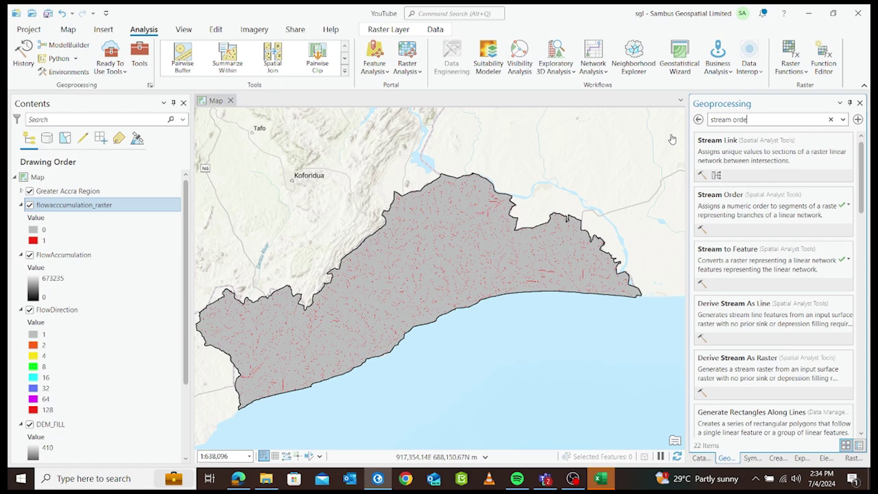
type("r")
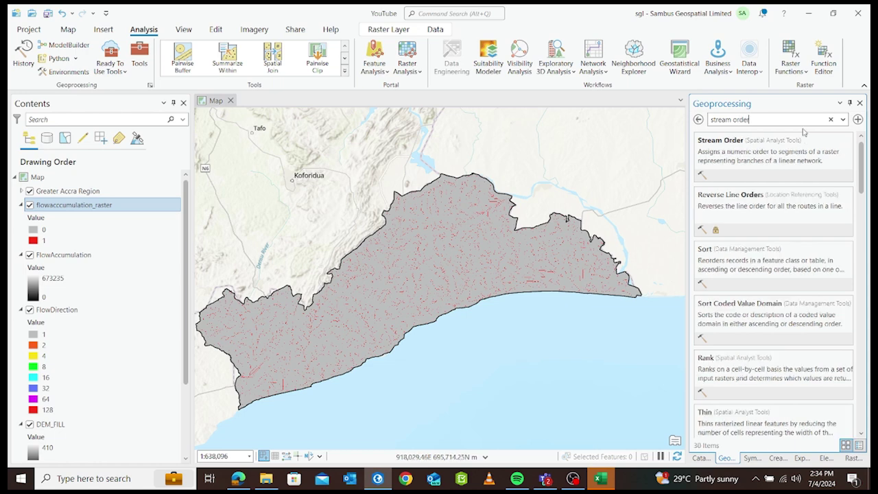
left_click(728, 145)
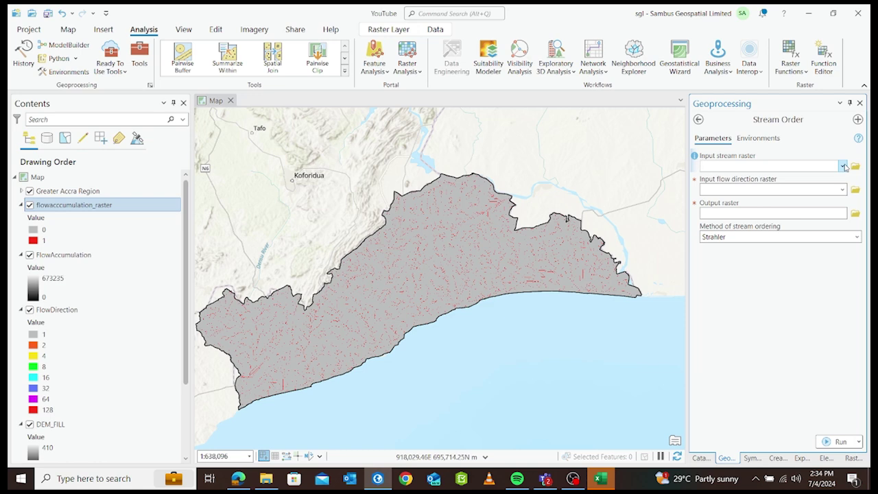
Run Stream Order on flowacccumulation_raster with FlowDirection as the flow direction raster and the Strahler method, saving the output as StreamOrder1
left_click(843, 167)
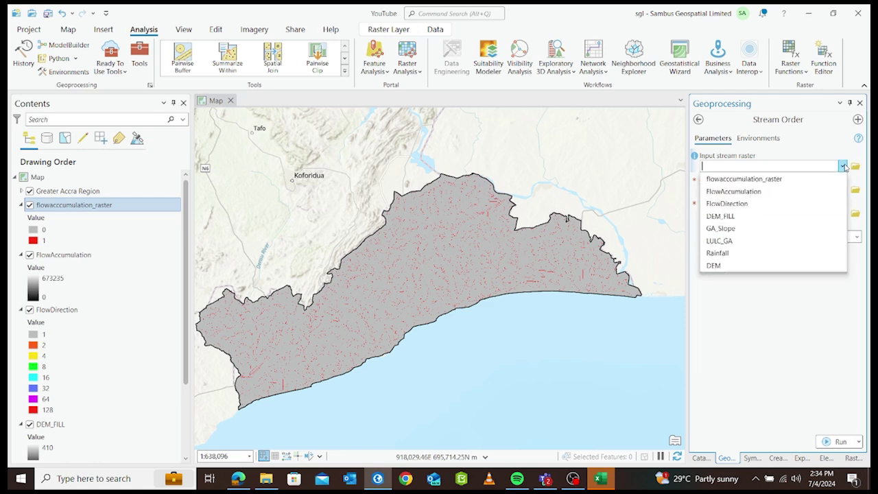
left_click(798, 180)
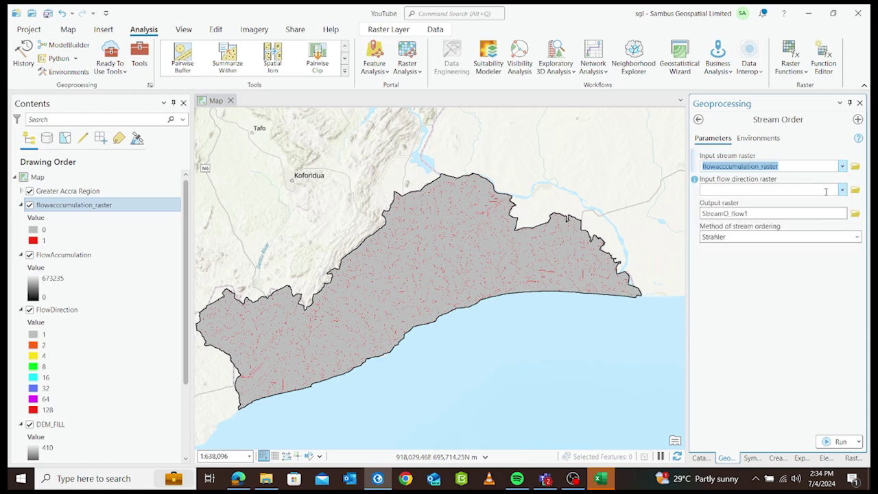
left_click(842, 190)
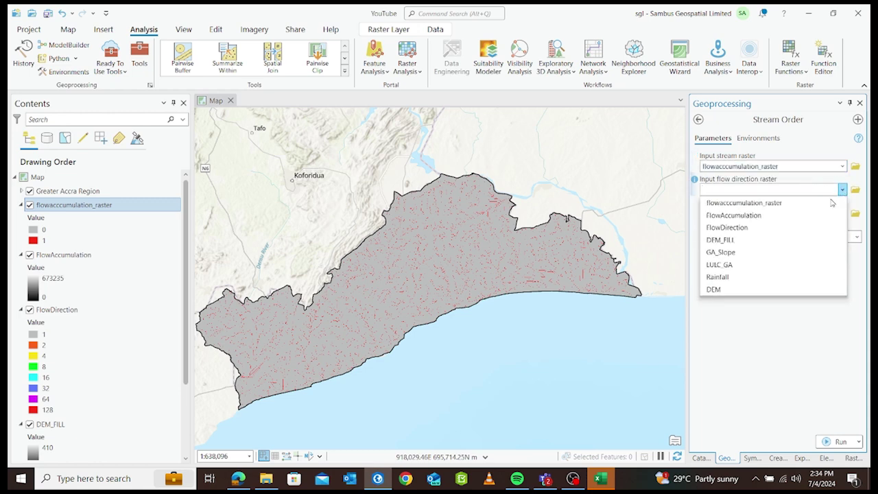
left_click(798, 231)
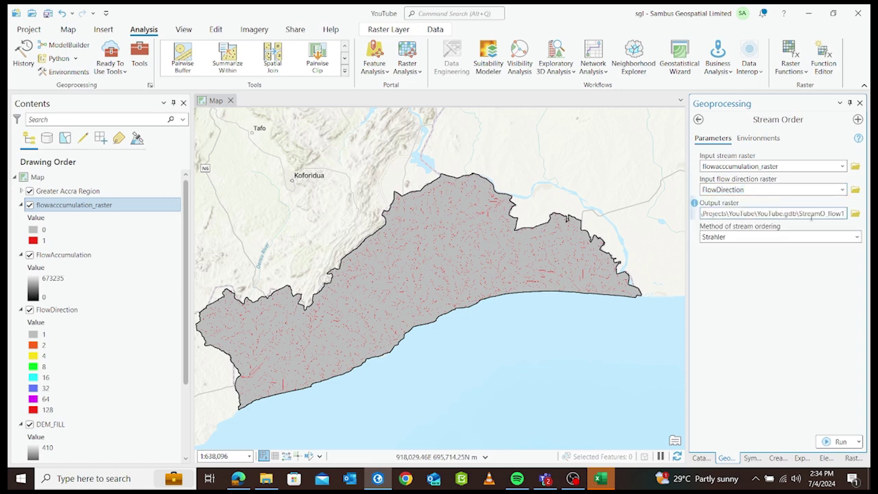
left_click_drag(843, 213, 828, 213)
type("rder1")
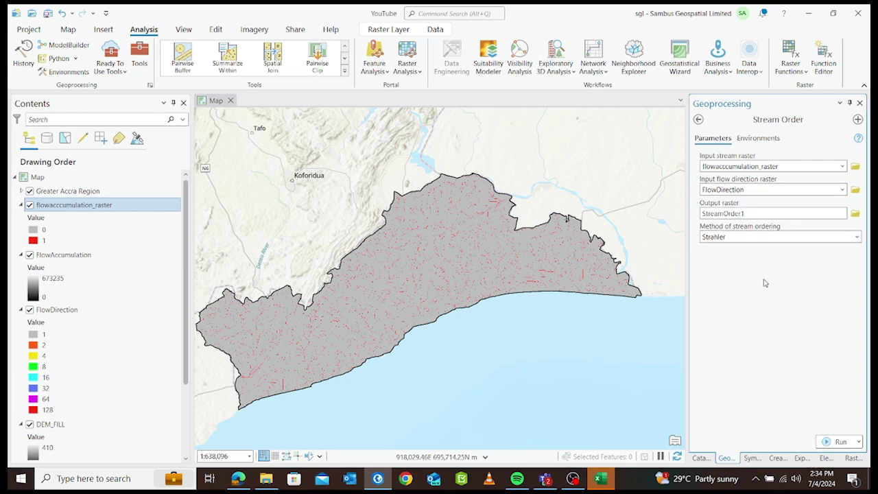
left_click(829, 443)
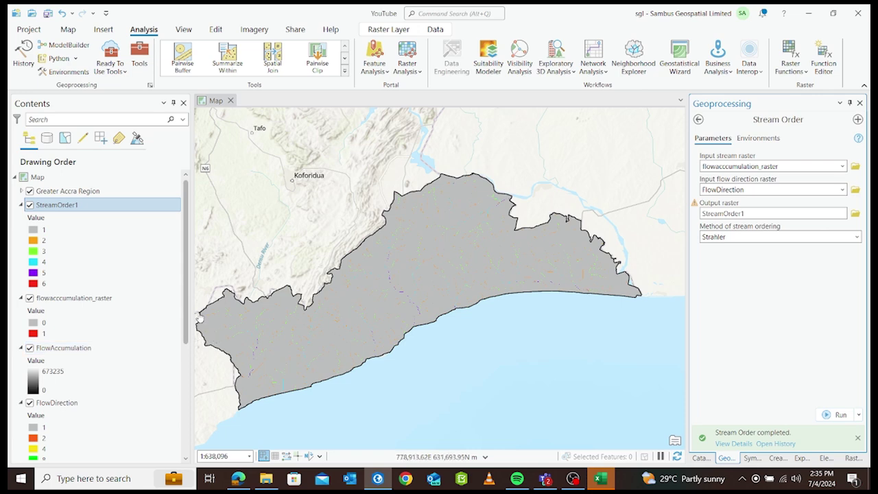
Examine the ordered stream segments of the StreamOrder1 raster up close, along the coast and across the full layer extent
scroll(401, 317, "up", 3)
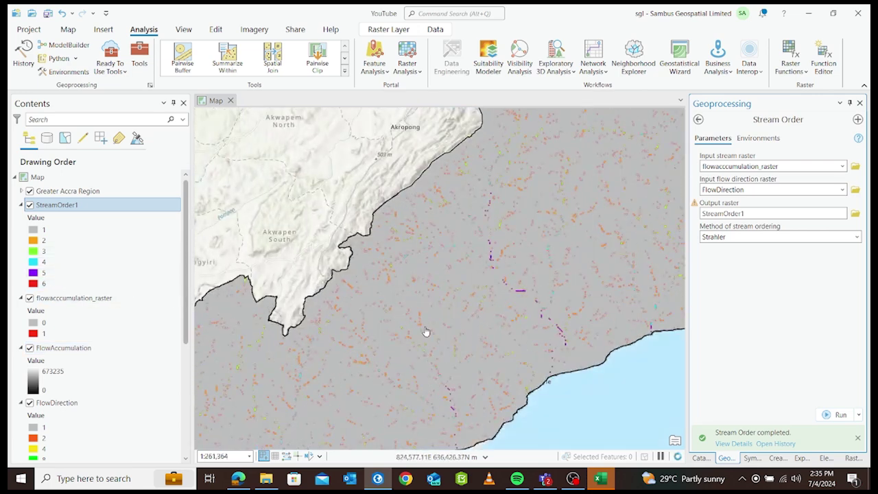
scroll(422, 322, "up", 2)
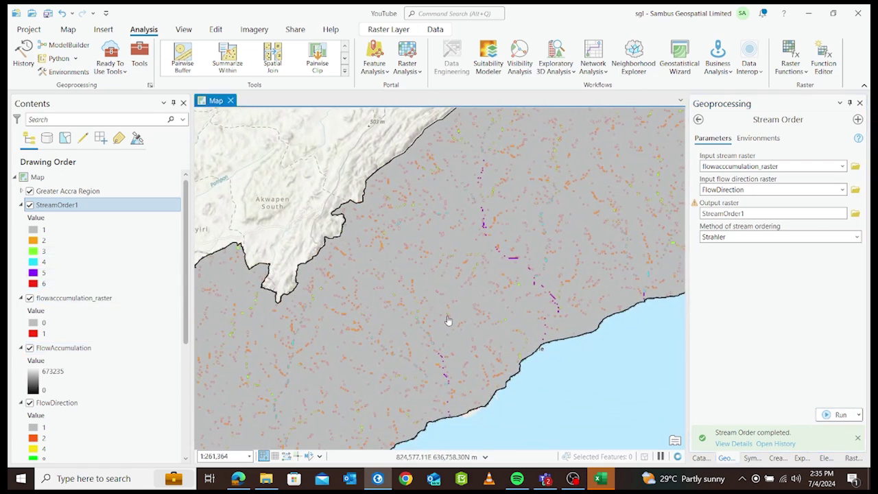
scroll(447, 320, "up", 3)
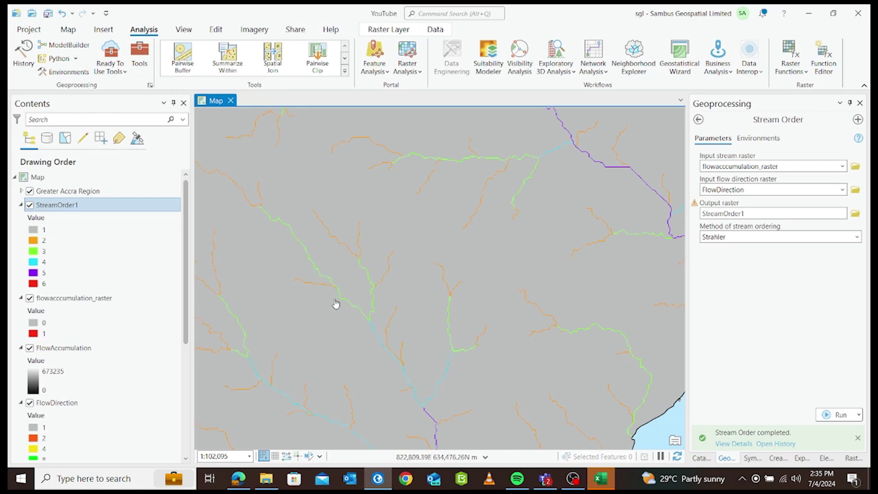
scroll(369, 300, "down", 2)
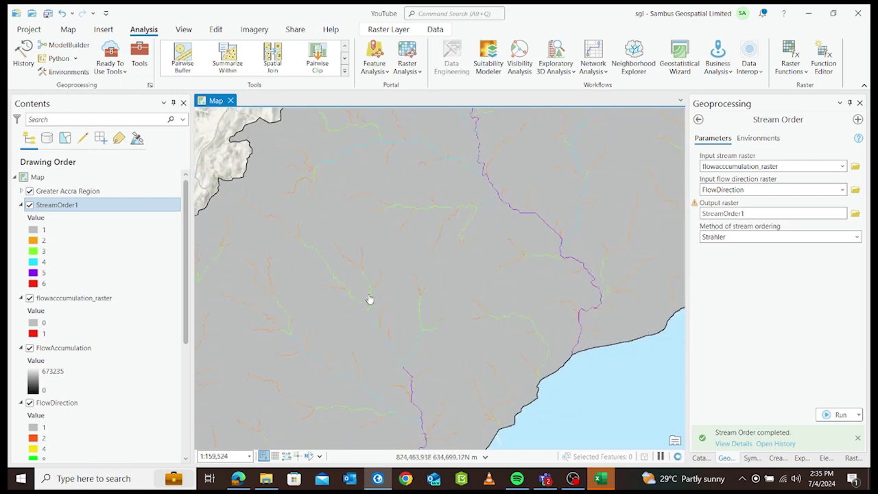
scroll(369, 300, "down", 2)
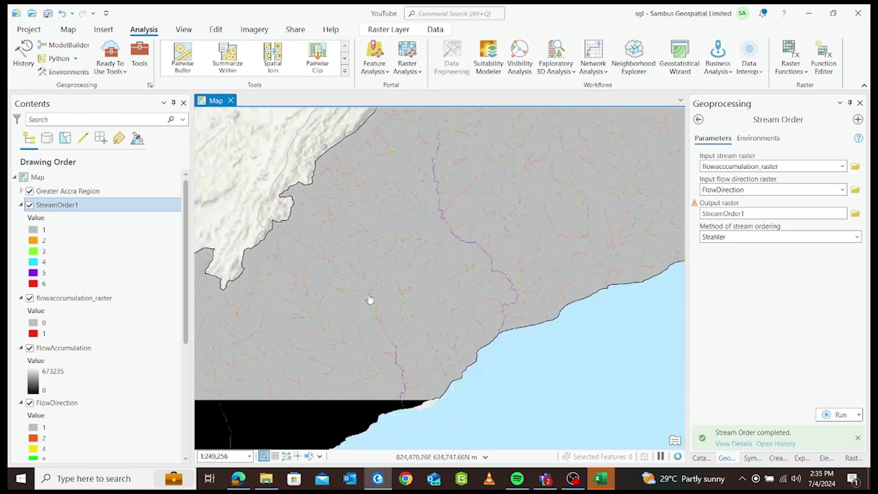
scroll(369, 300, "down", 2)
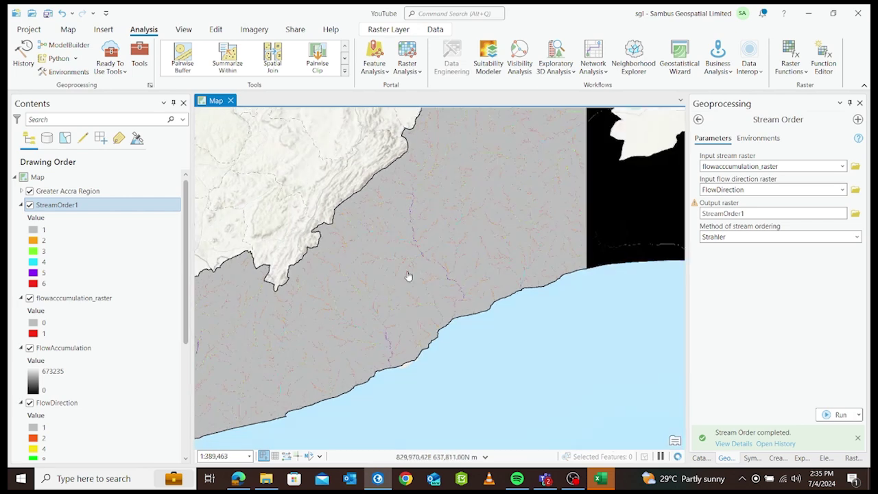
left_click_drag(506, 238, 423, 253)
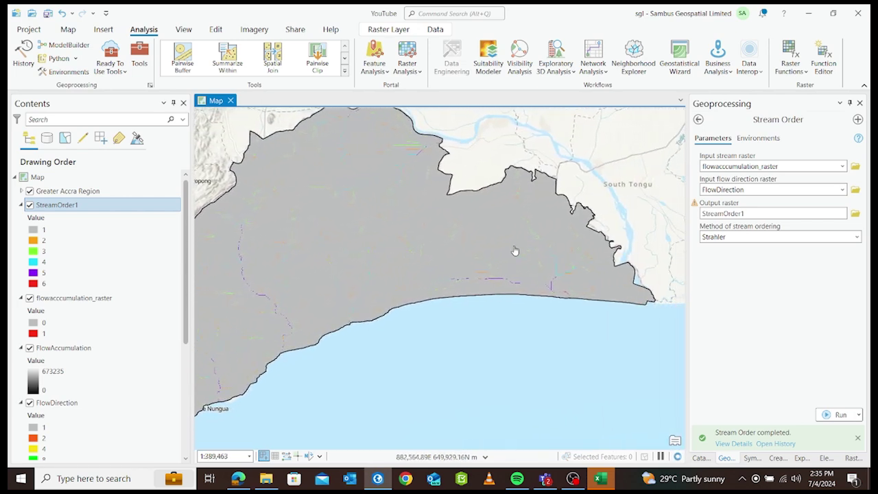
left_click_drag(345, 266, 417, 256)
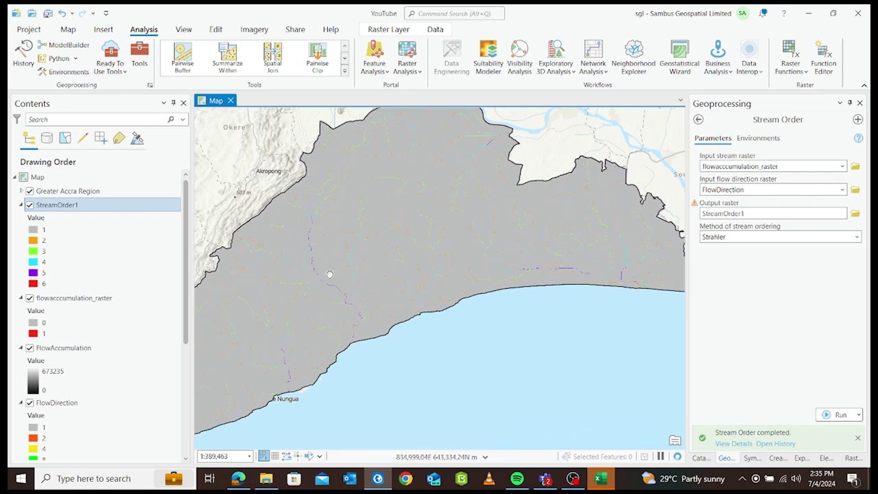
left_click_drag(332, 276, 397, 263)
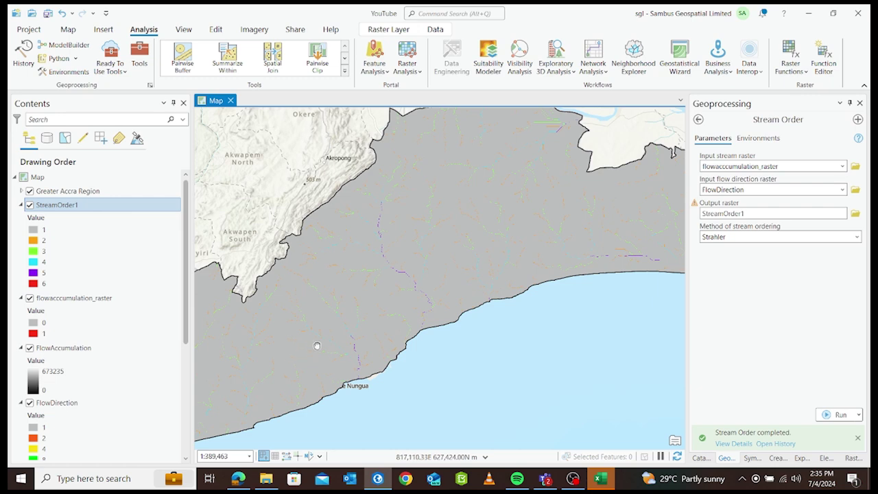
left_click_drag(304, 348, 381, 327)
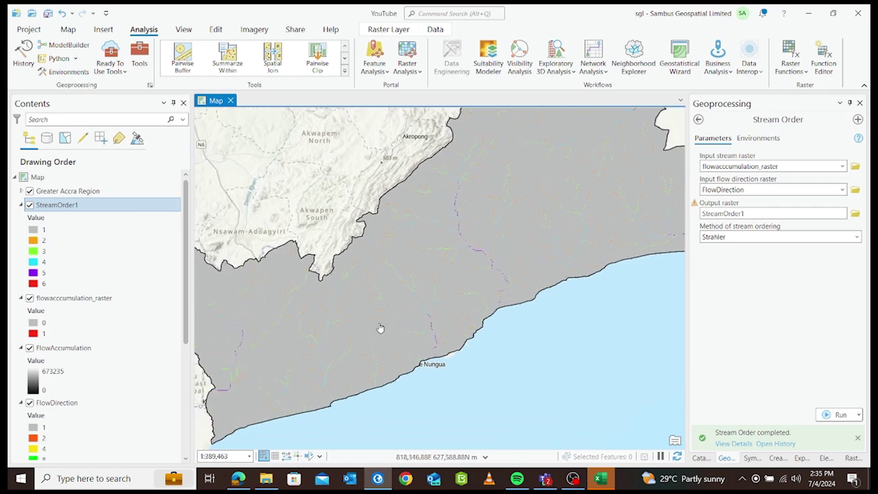
right_click(76, 207)
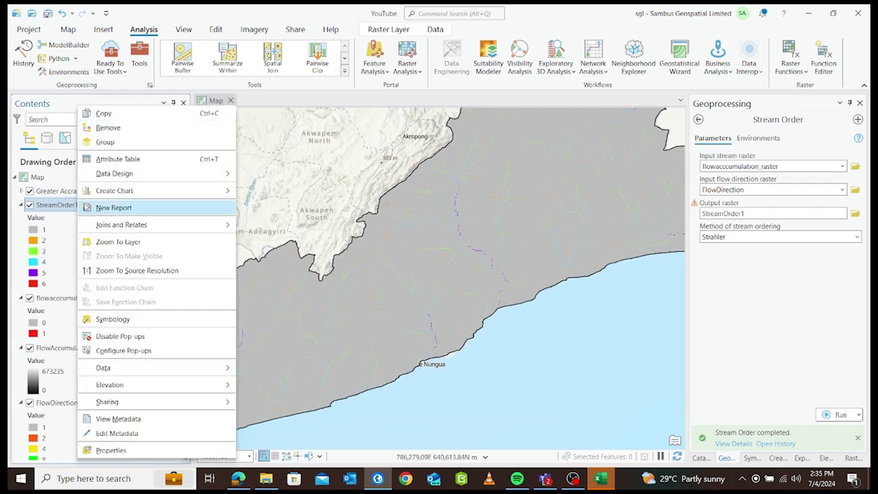
left_click(144, 243)
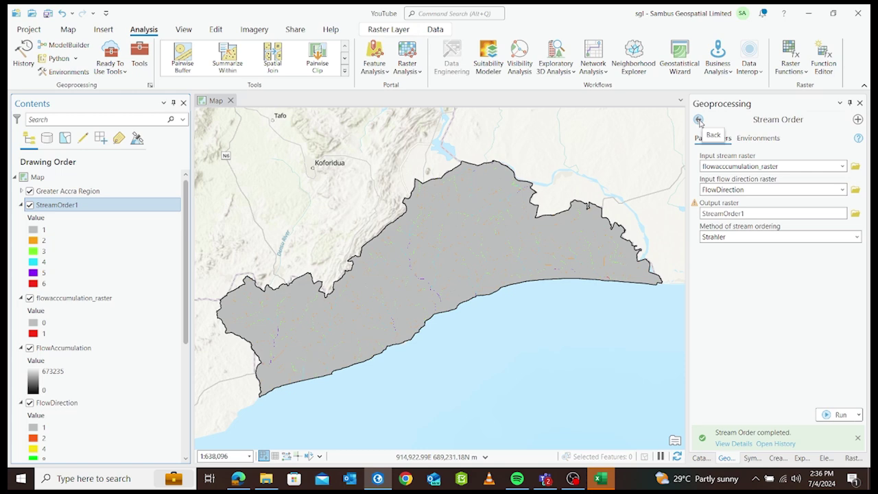
scroll(415, 255, "up", 1)
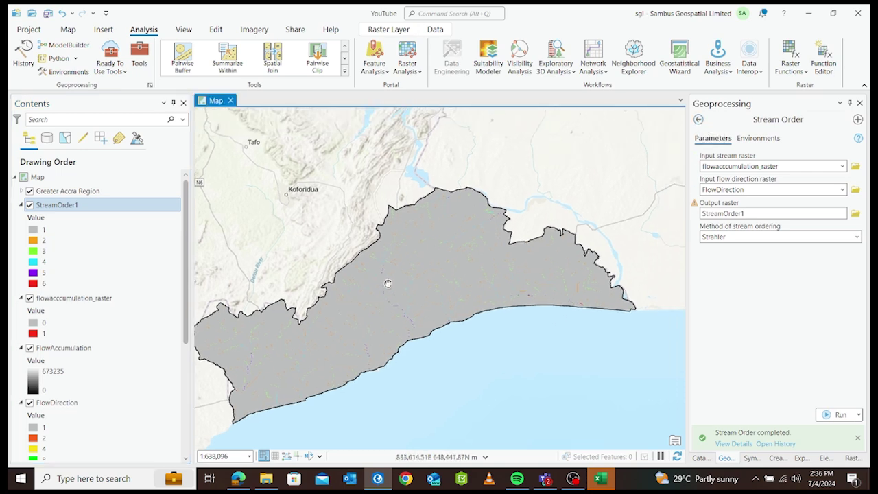
scroll(405, 290, "up", 3)
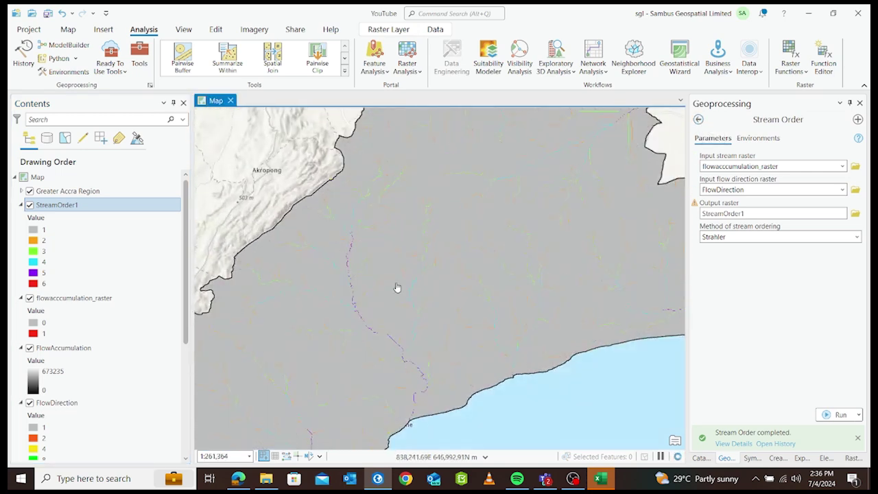
Zoom to the full extent of the StreamOrder1 layer and rename the layer as StreamOrder
left_click_drag(387, 278, 410, 229)
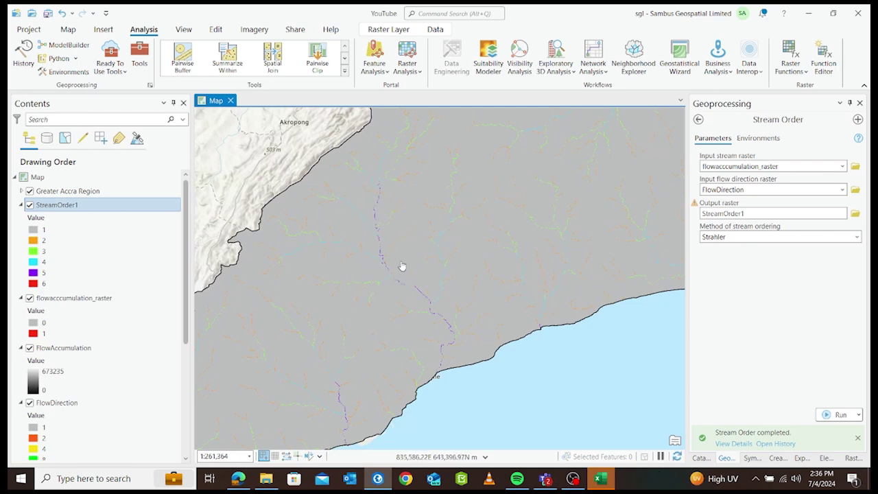
scroll(431, 284, "down", 3)
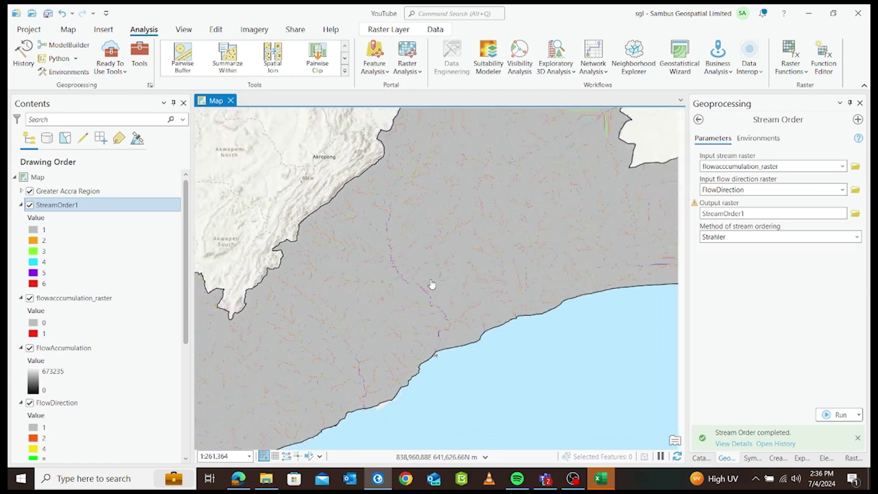
left_click(116, 210)
right_click(116, 211)
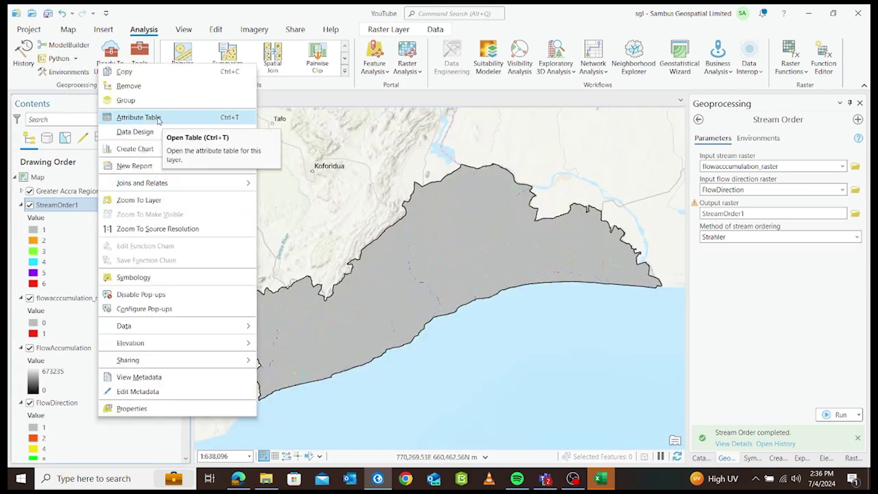
left_click(155, 200)
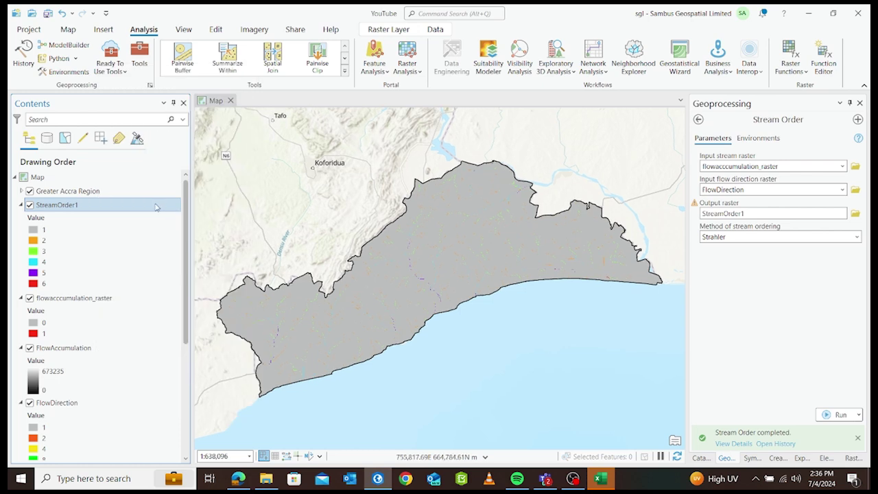
left_click(98, 206)
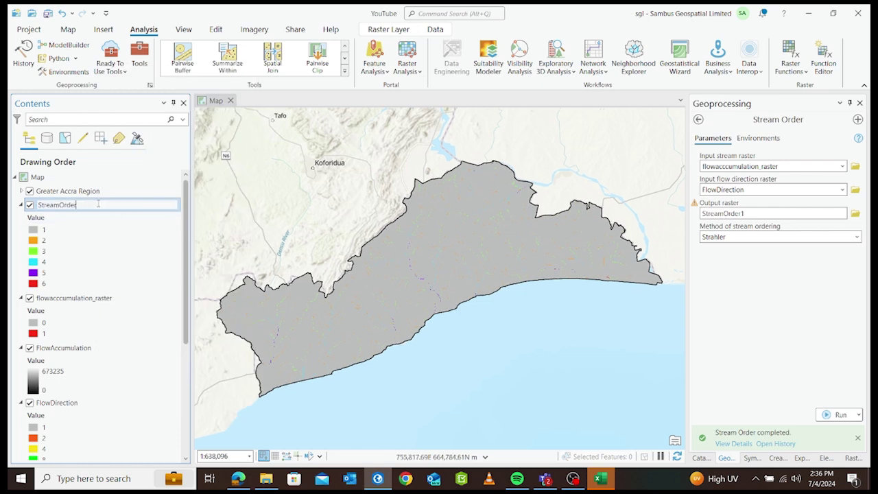
left_click(139, 252)
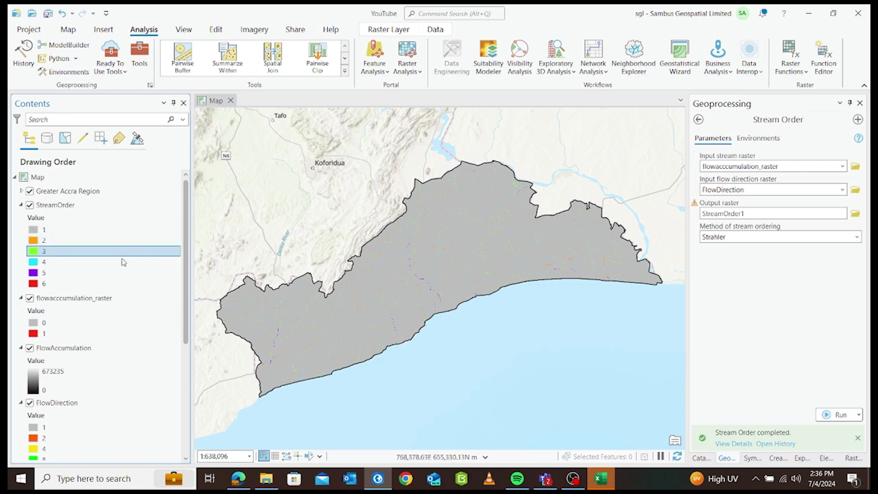
Search the geoprocessing tools for "stream to" and open the Spatial Analyst Stream to Feature tool
left_click(698, 120)
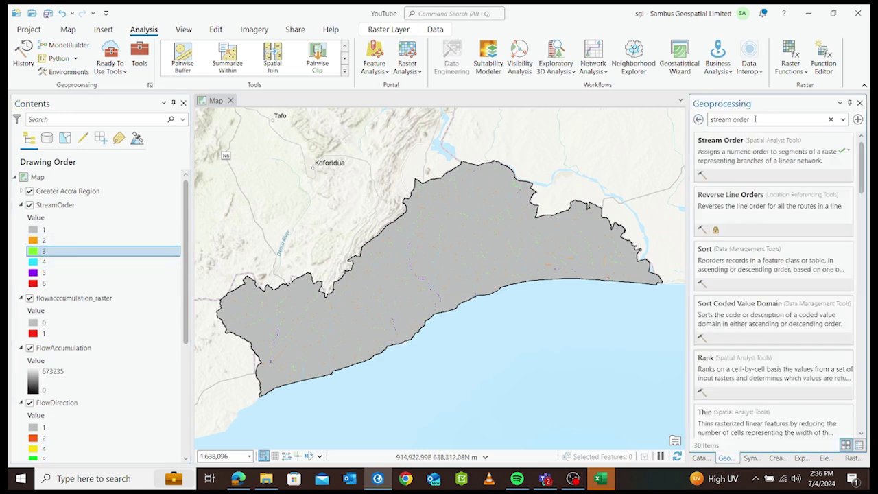
left_click_drag(755, 119, 680, 122)
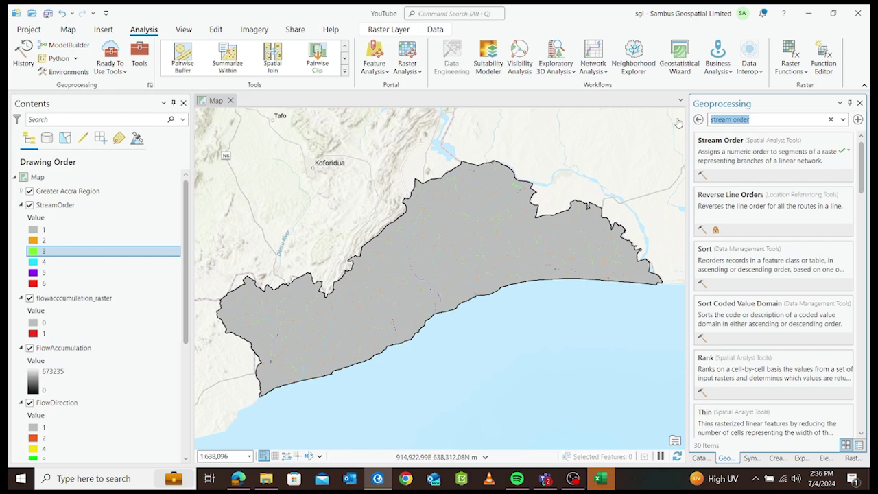
key("BackSpace")
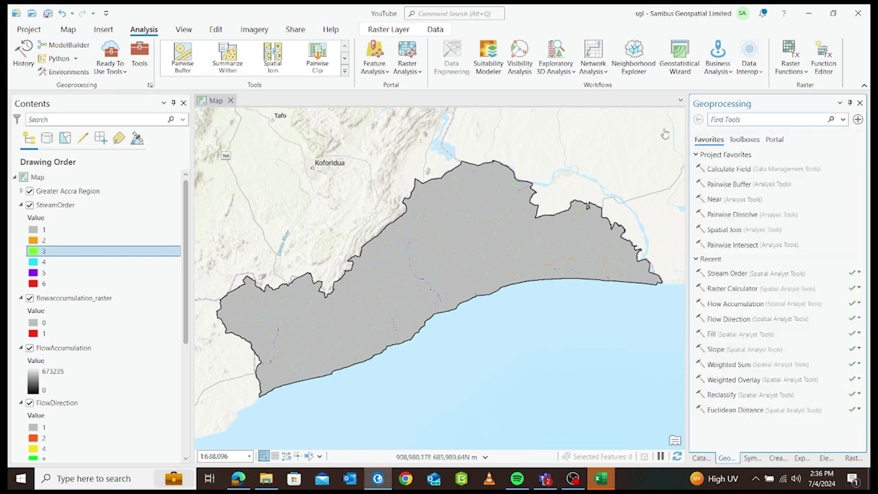
type("stream to")
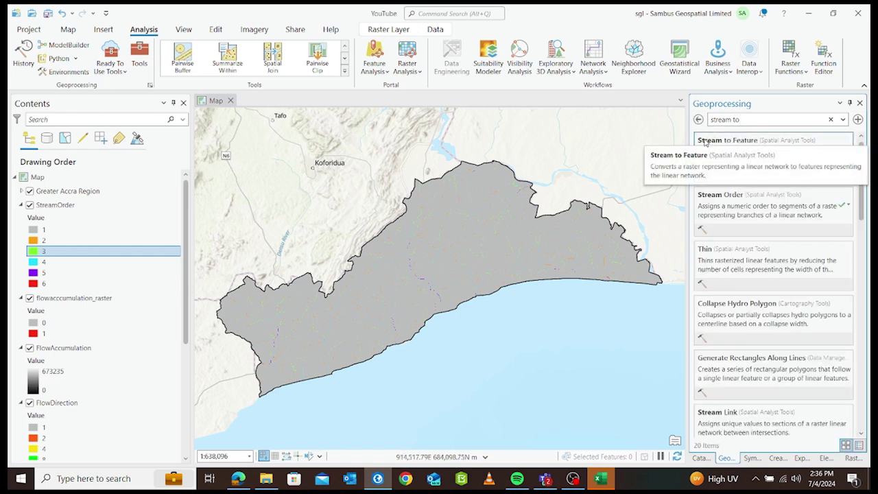
left_click(711, 142)
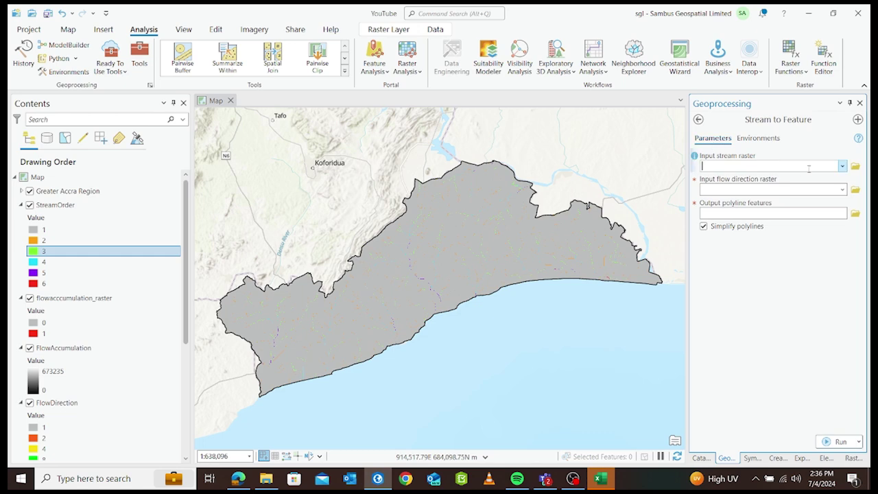
Set StreamOrder as the input stream raster and FlowDirection as the input flow direction raster
left_click(842, 166)
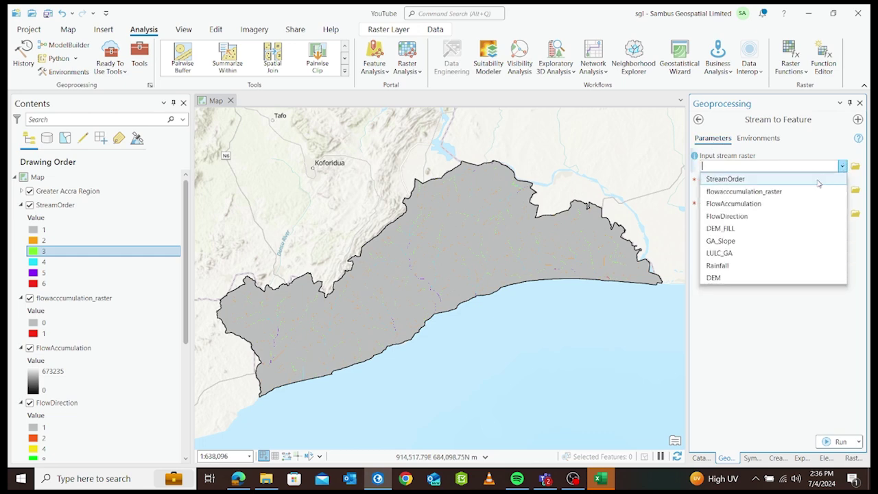
left_click(748, 179)
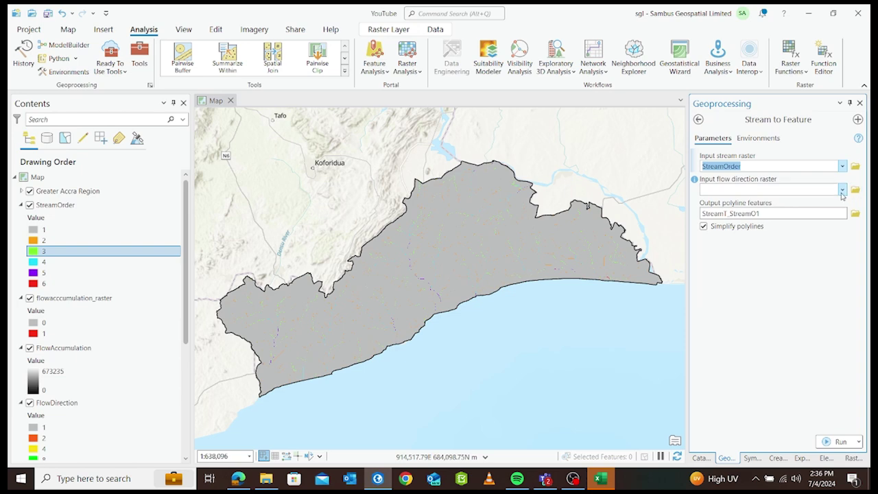
left_click(840, 190)
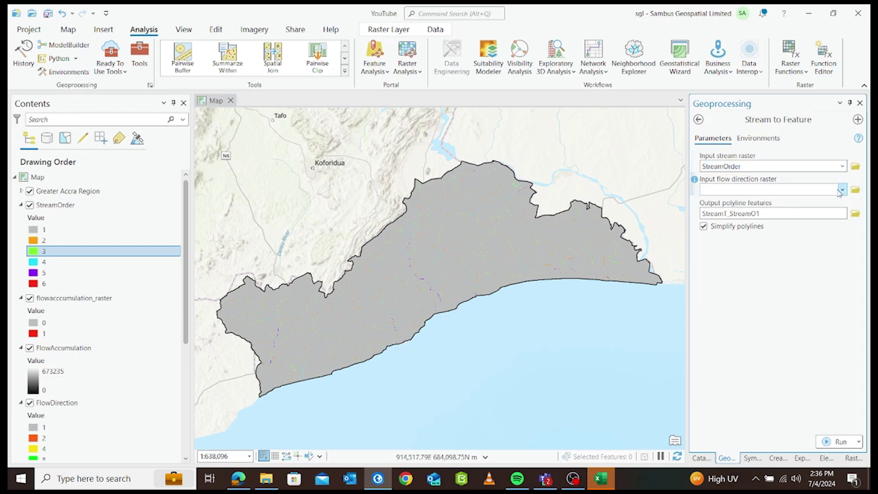
left_click(840, 190)
left_click(786, 240)
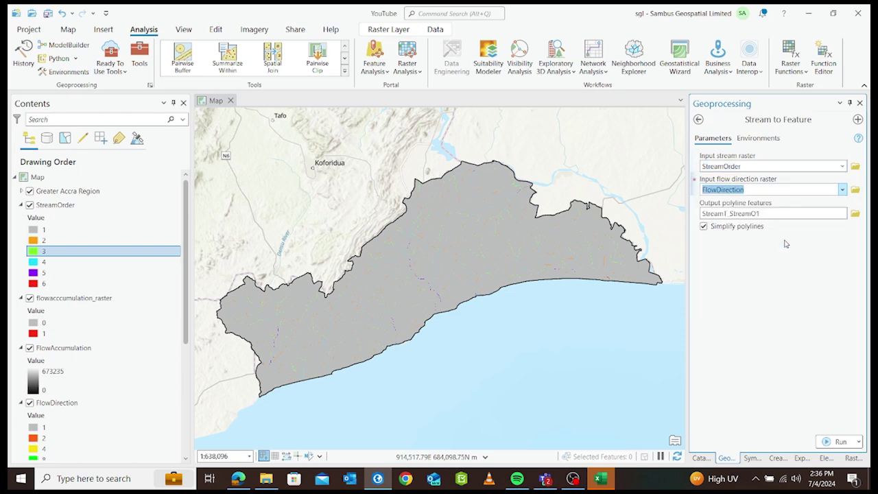
Name the output polyline features StreamFeature and run Stream to Feature with polylines simplified
left_click(811, 214)
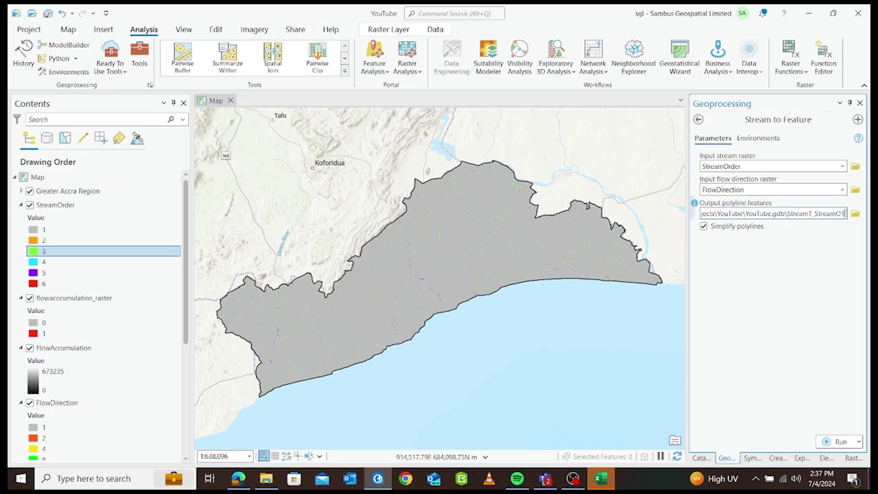
key("shift+Left")
key("shift+Left")
key("shift+Left")
key("shift+Left")
key("shift+Left")
key("shift+Left")
key("shift+Left")
key("shift+Left")
key("shift+Left")
key("shift+Left")
type("F")
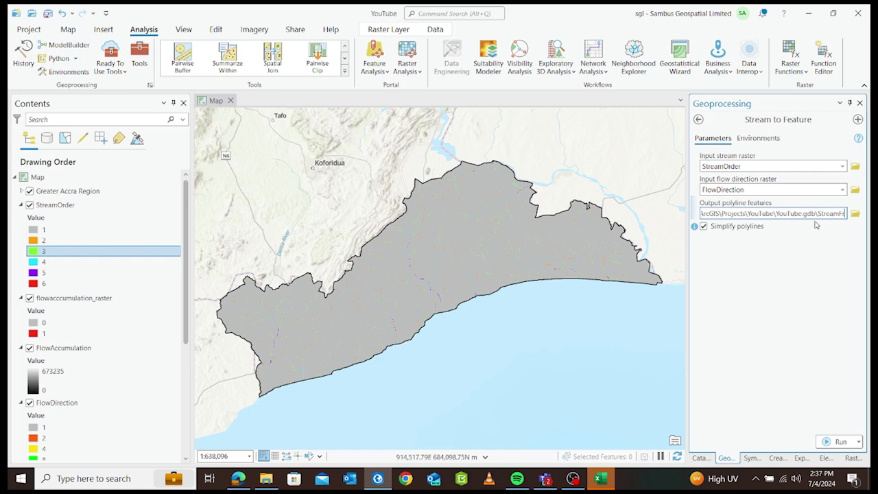
type("leature")
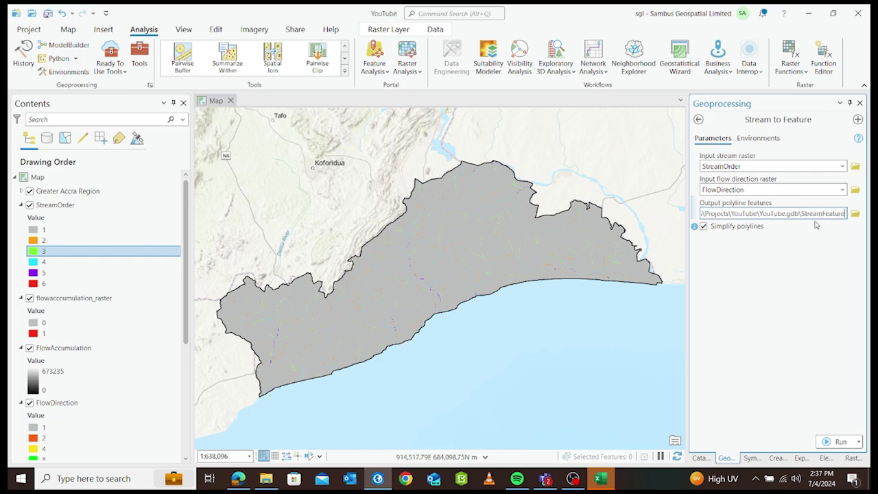
left_click(838, 442)
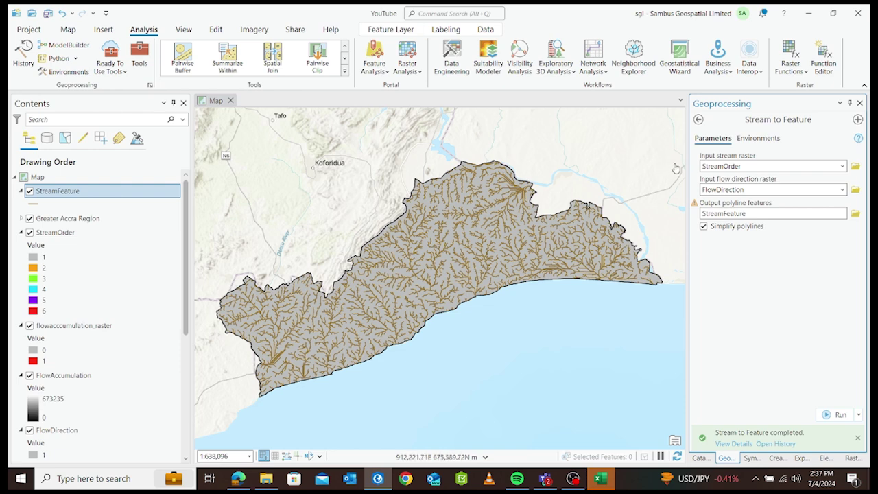
Search the geoprocessing tools for "eucl" and open the Spatial Analyst Euclidean Distance tool
left_click(698, 120)
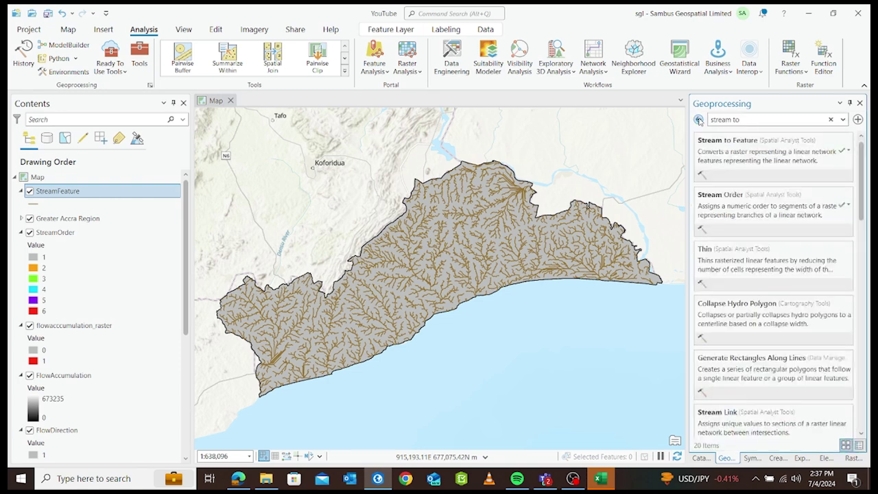
left_click_drag(752, 120, 707, 122)
type("eucl")
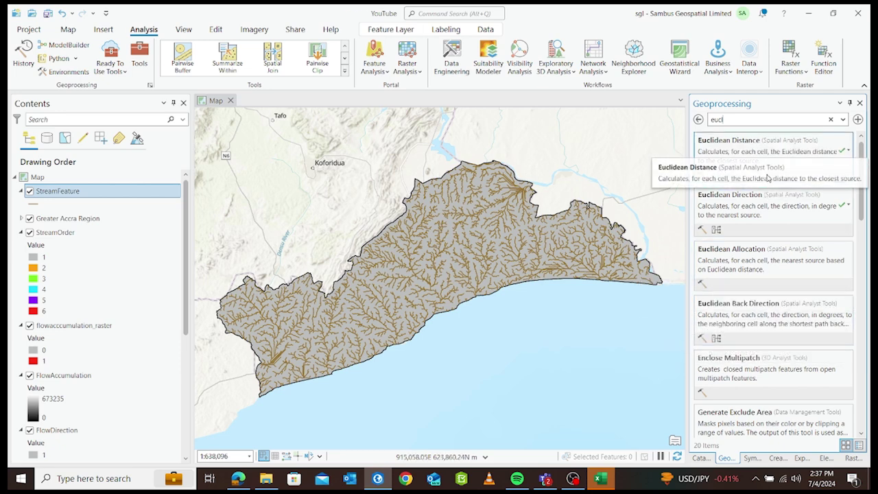
left_click(729, 141)
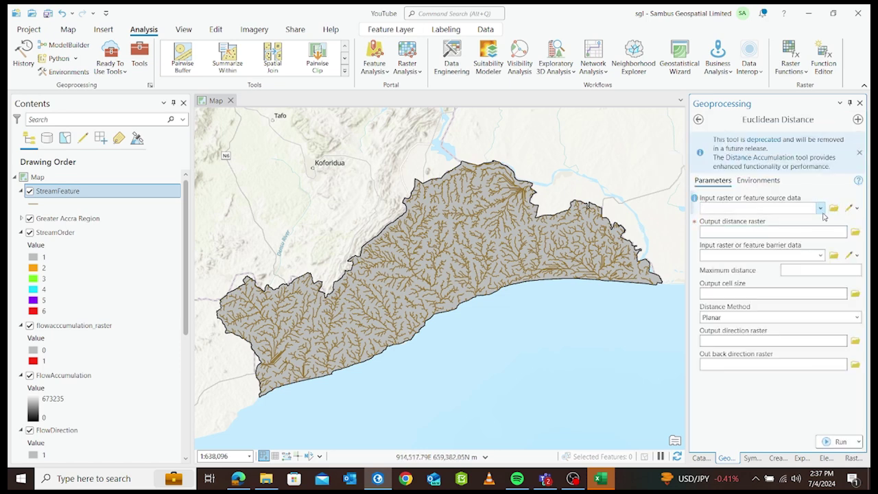
Set StreamFeature as the Euclidean Distance source data and name the output distance raster Proximity_to_Channel
left_click(821, 208)
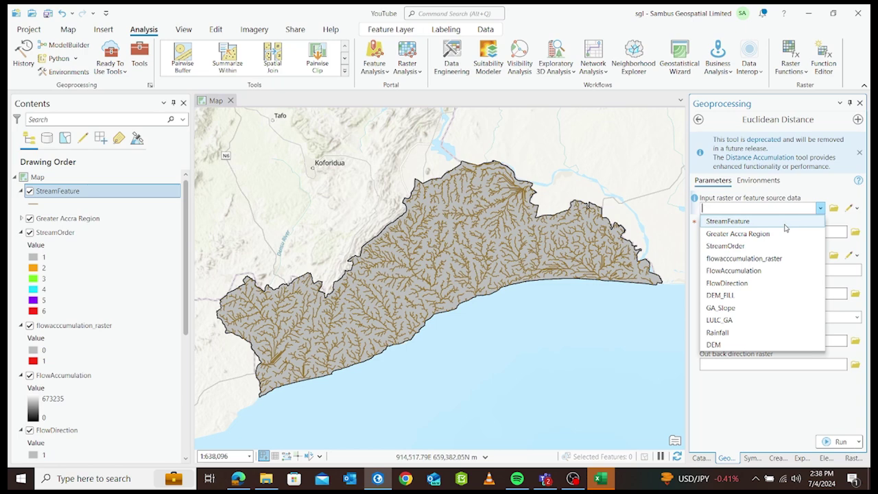
left_click(746, 223)
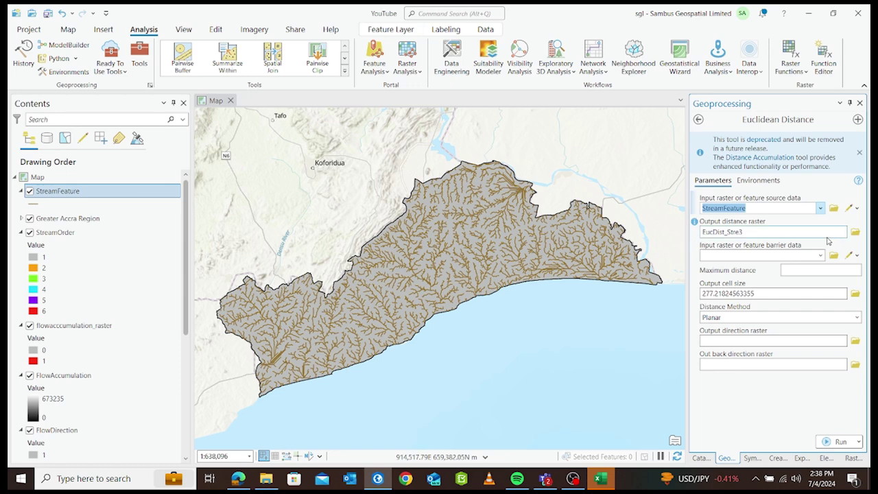
left_click_drag(845, 232, 809, 232)
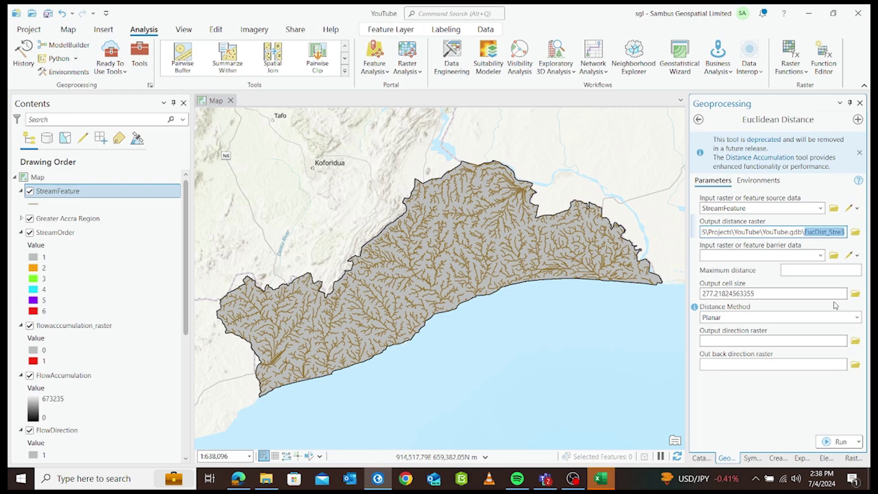
type("Pr")
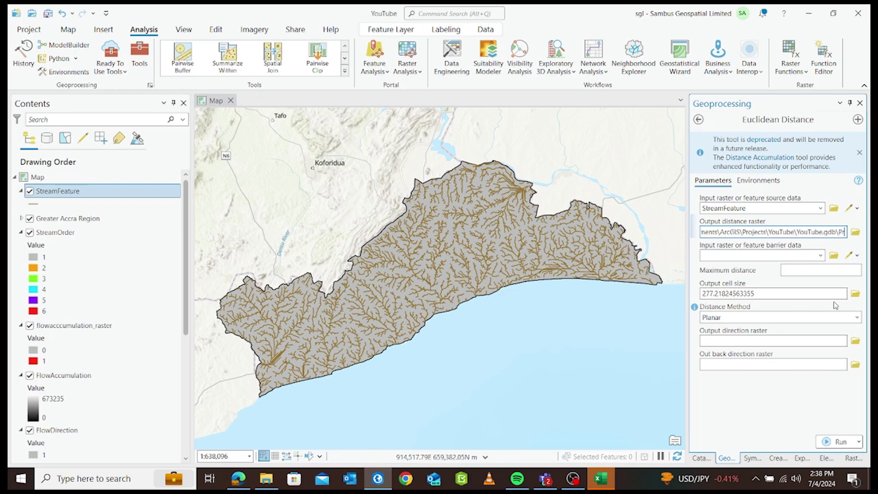
type("oximity")
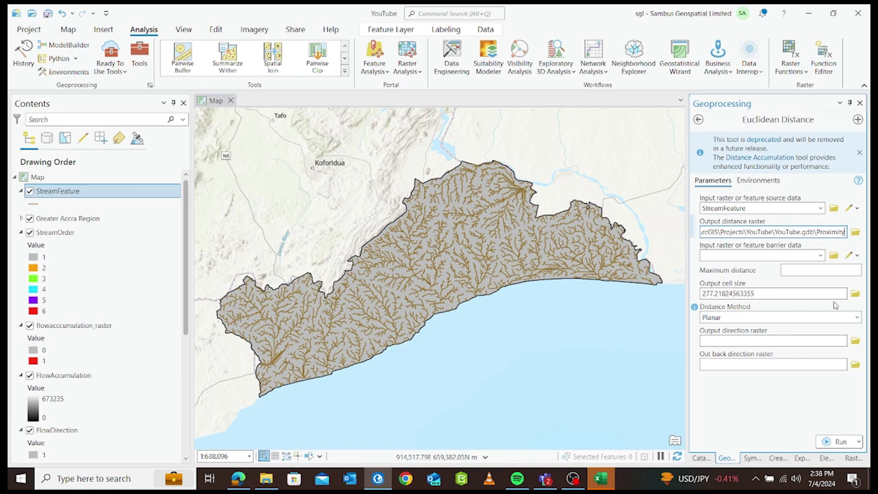
type("_to")
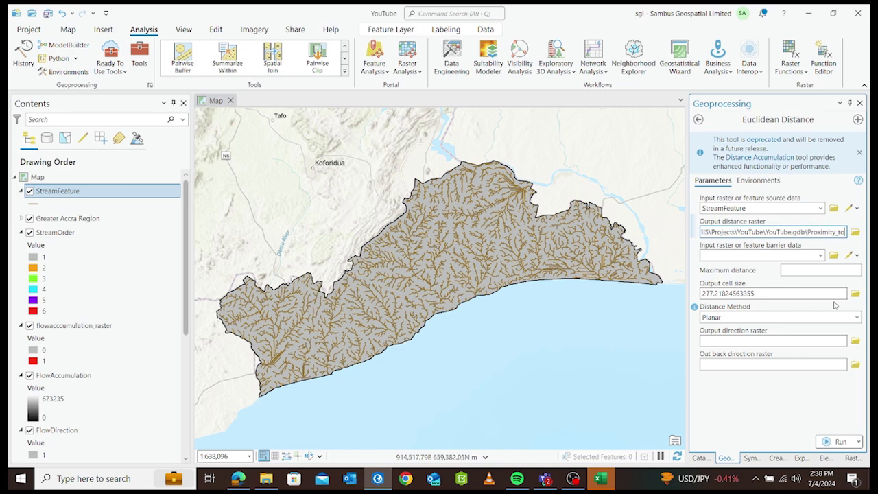
type("_")
type("C")
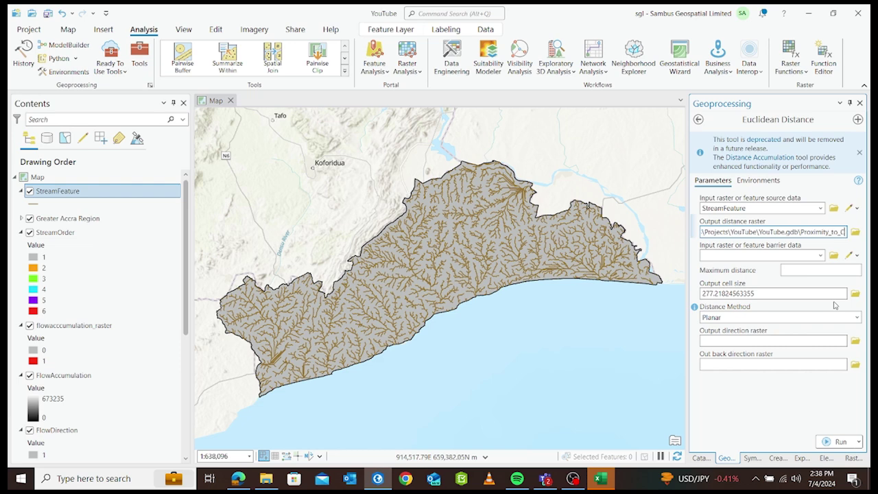
type("hannels")
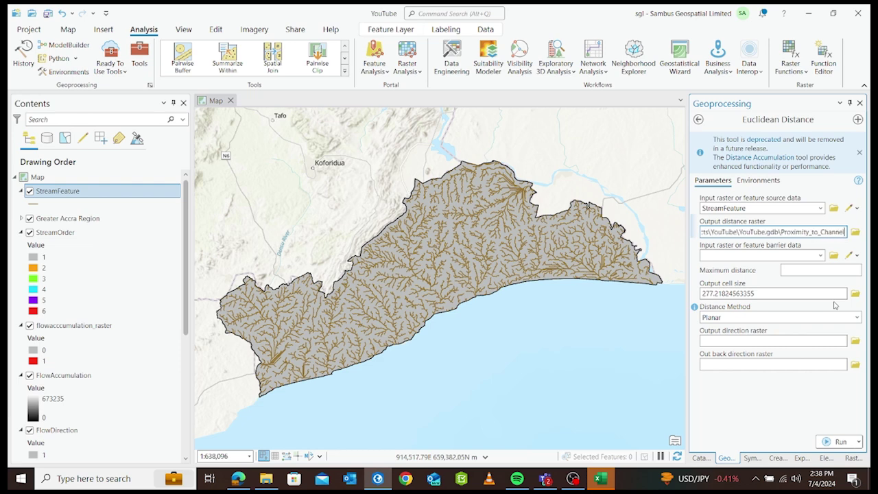
left_click(774, 426)
Set the Euclidean Distance environments to the current map's output coordinate system and the Greater Accra Region layer's processing extent
left_click(760, 181)
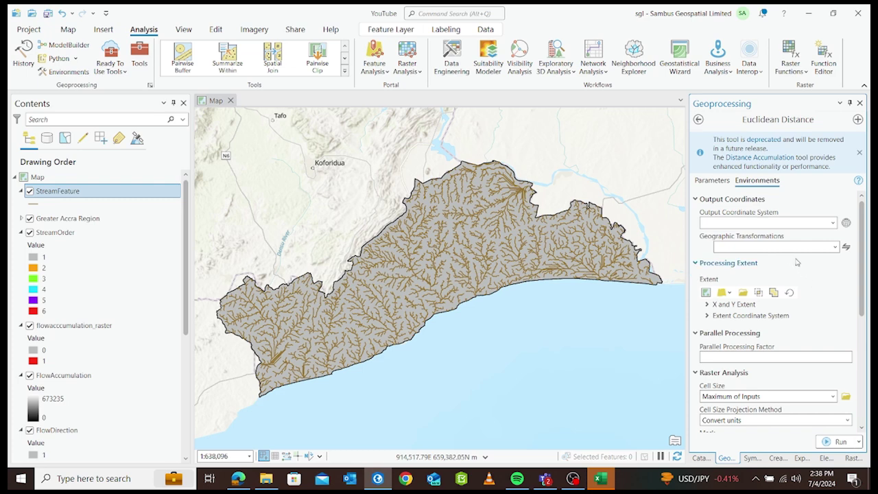
left_click(834, 222)
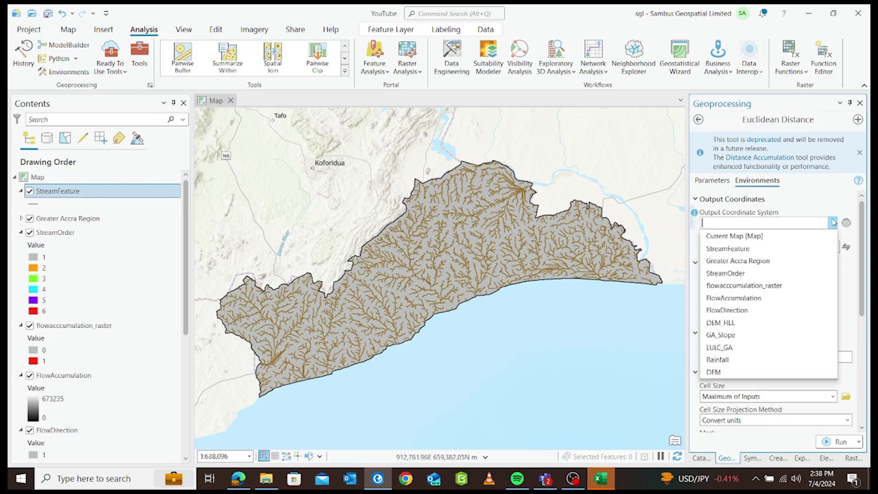
left_click(792, 233)
scroll(836, 305, "down", 1)
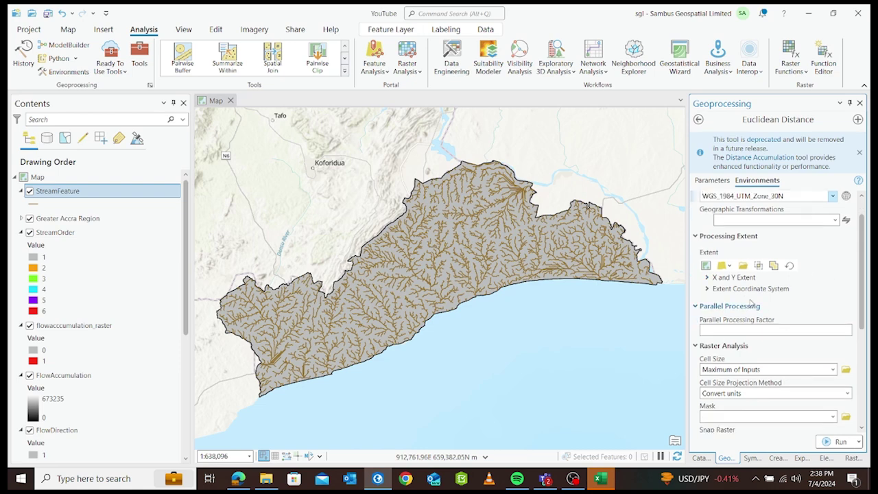
left_click(730, 266)
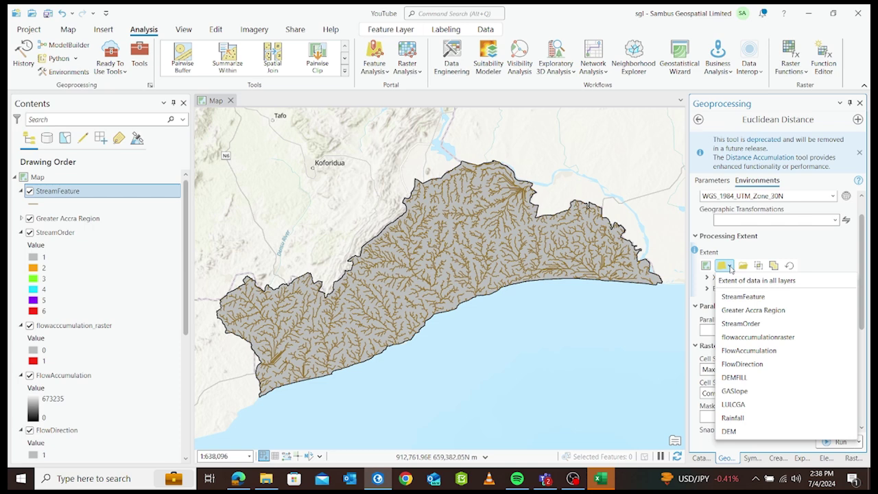
left_click(780, 310)
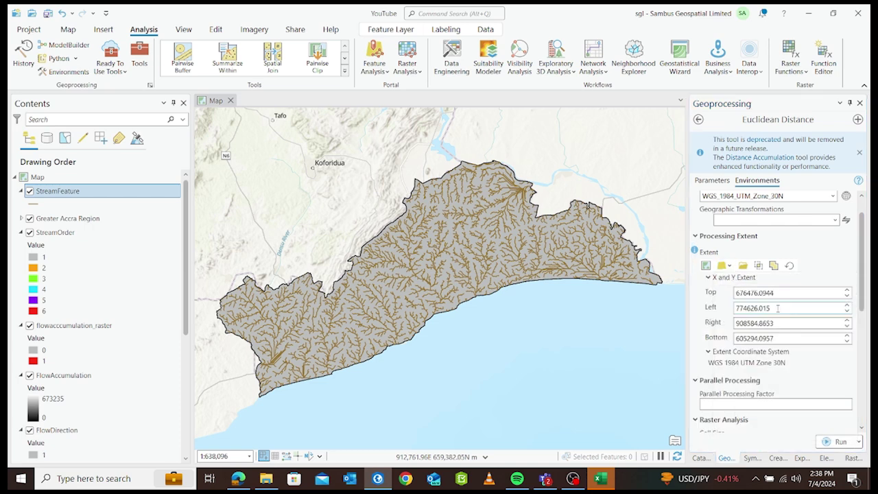
Set the Euclidean Distance raster analysis mask to Greater Accra Region and run the tool
scroll(797, 350, "down", 2)
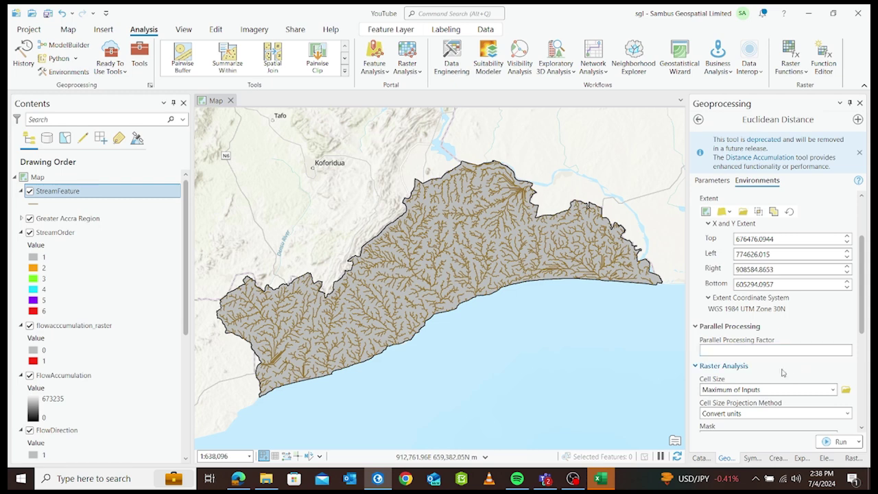
scroll(782, 374, "down", 1)
left_click(834, 412)
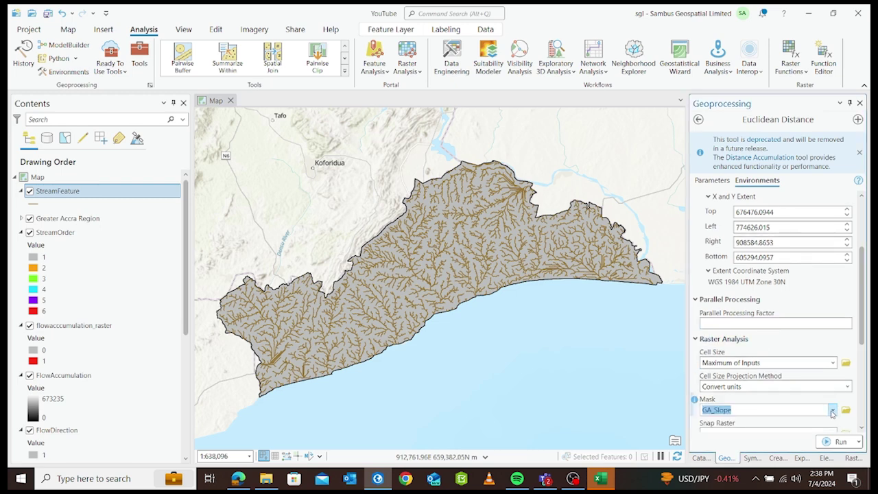
left_click(832, 410)
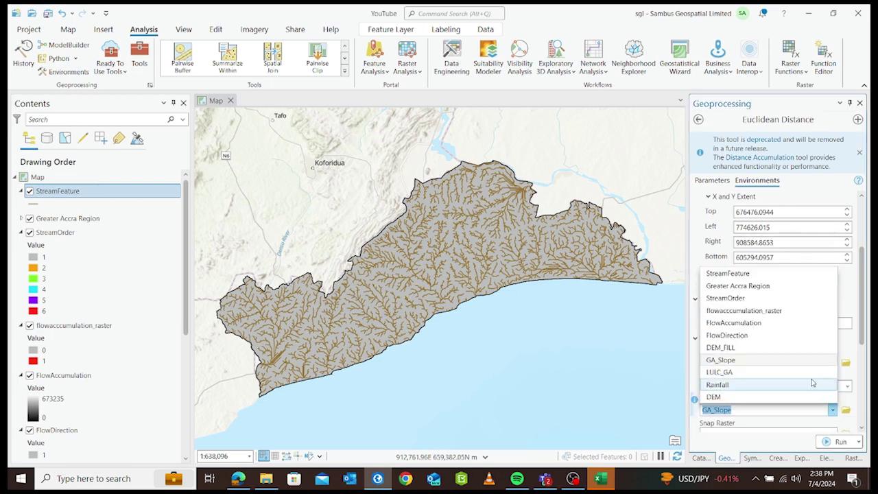
left_click(750, 291)
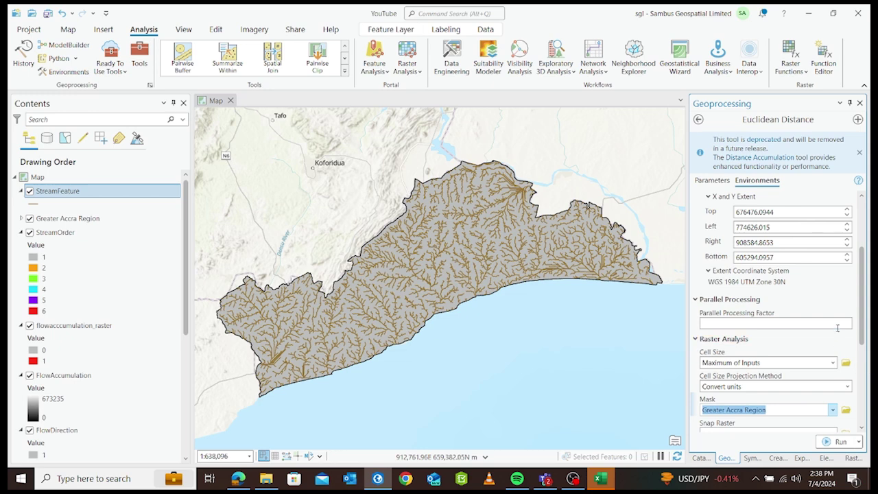
scroll(837, 331, "down", 3)
scroll(837, 331, "down", 3)
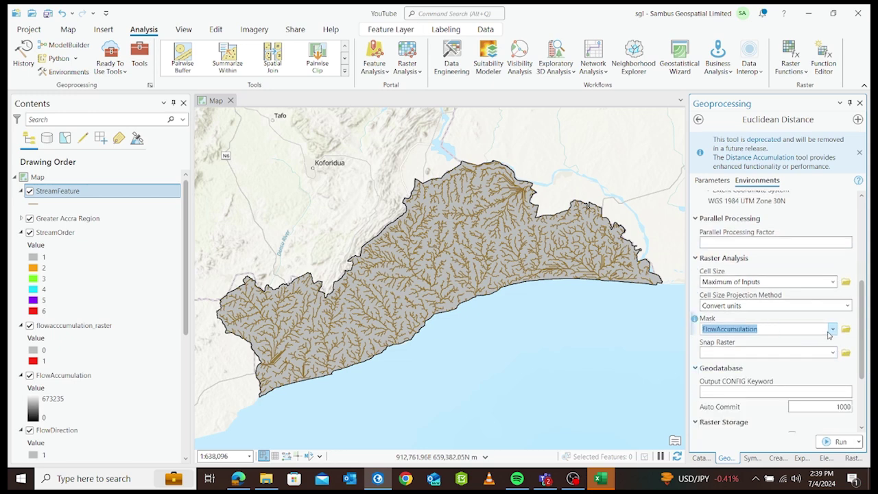
left_click(833, 332)
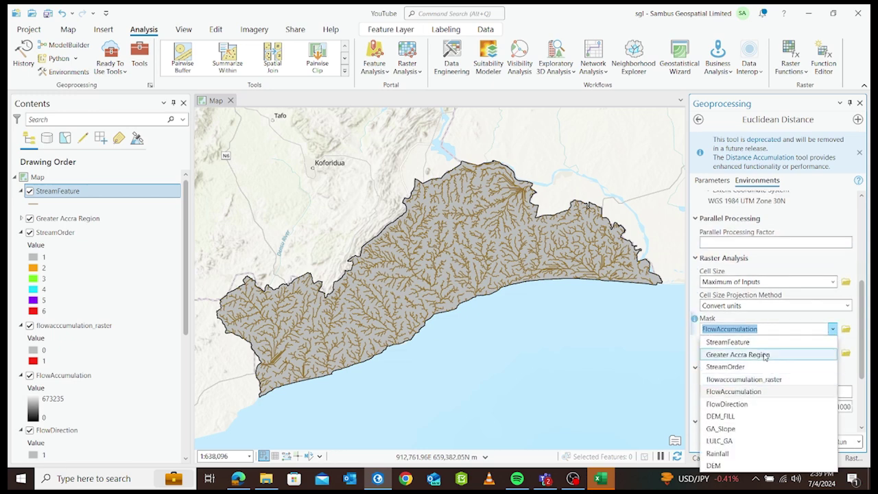
left_click(766, 355)
left_click(836, 441)
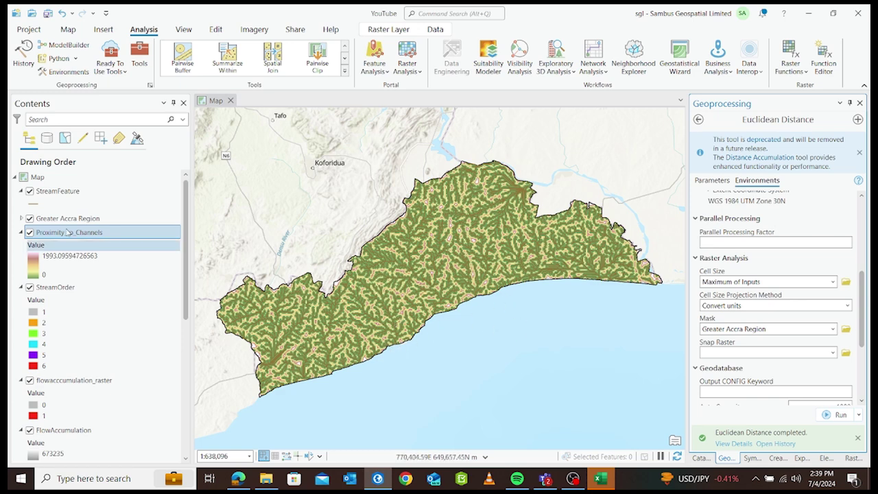
Collapse the expanded legends of the stream, flow, proximity and filled DEM layers in the layer list
left_click(21, 233)
left_click(21, 246)
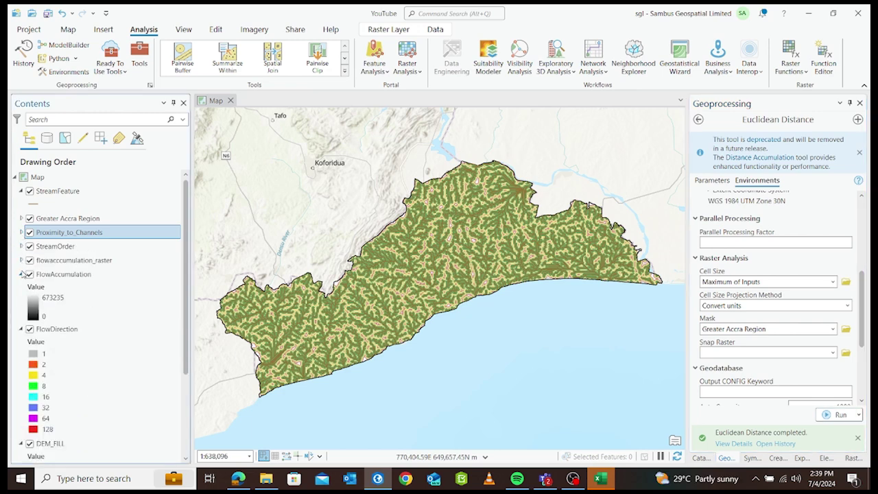
left_click(22, 274)
left_click(21, 288)
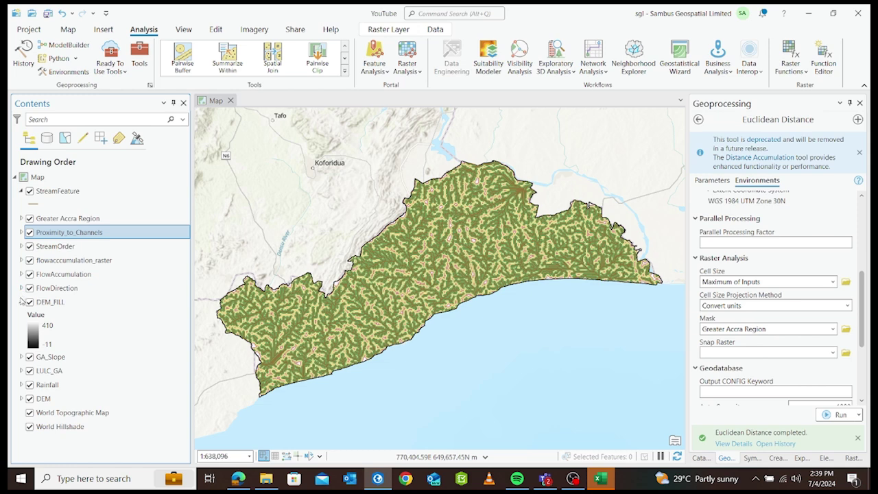
left_click(21, 302)
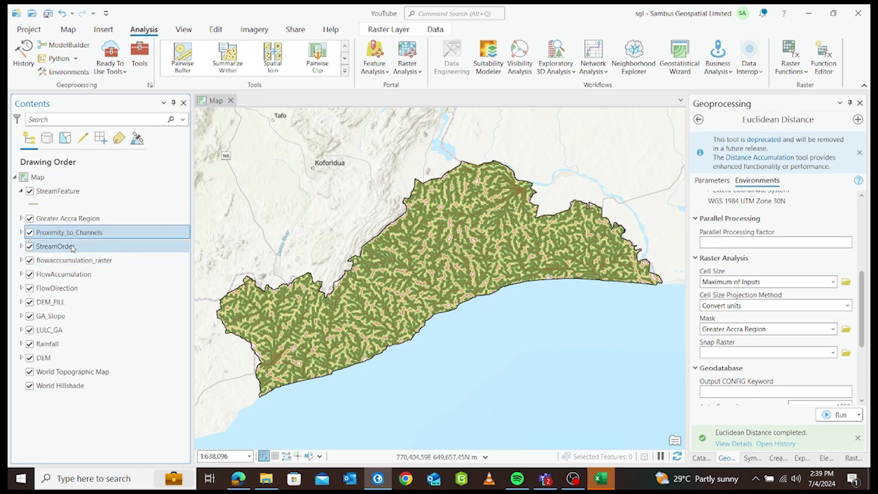
left_click(22, 192)
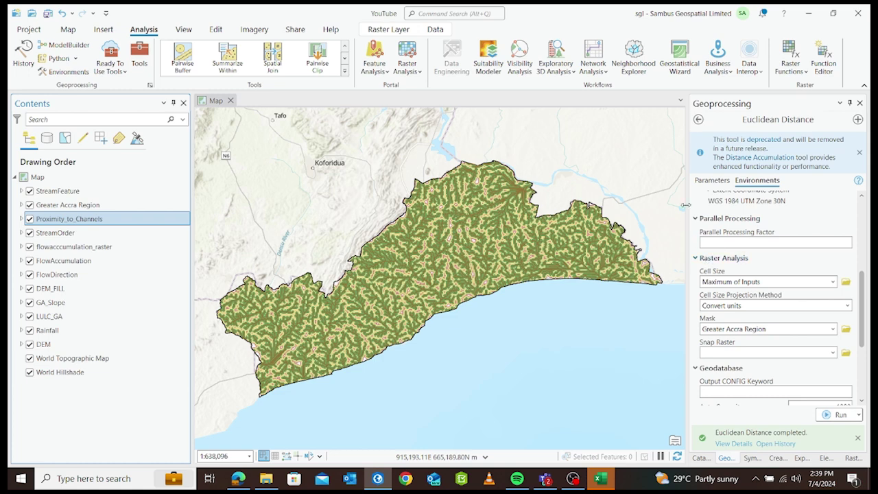
Search the geoprocessing tools for "reclassify" and open the Spatial Analyst Reclassify tool
left_click(699, 122)
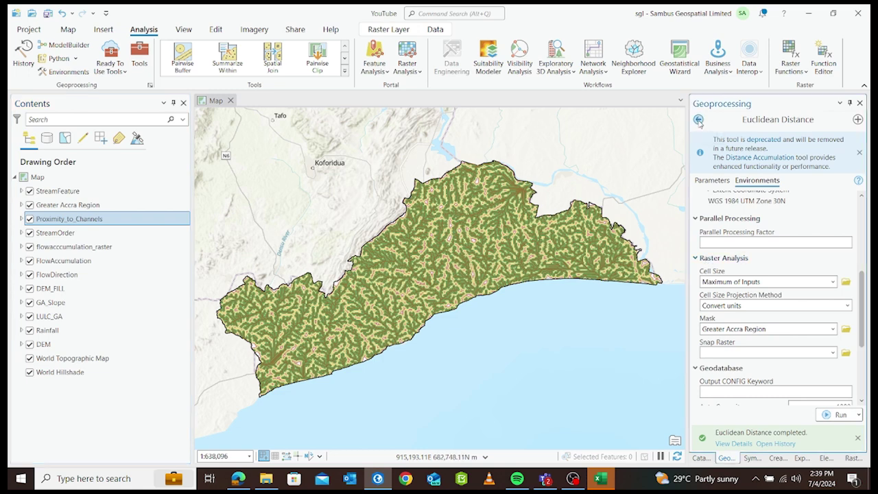
left_click(699, 121)
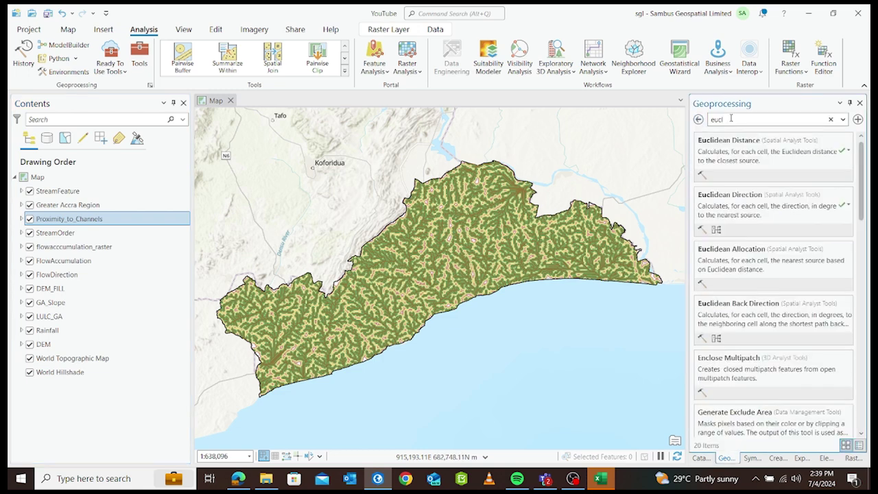
type("reclassify")
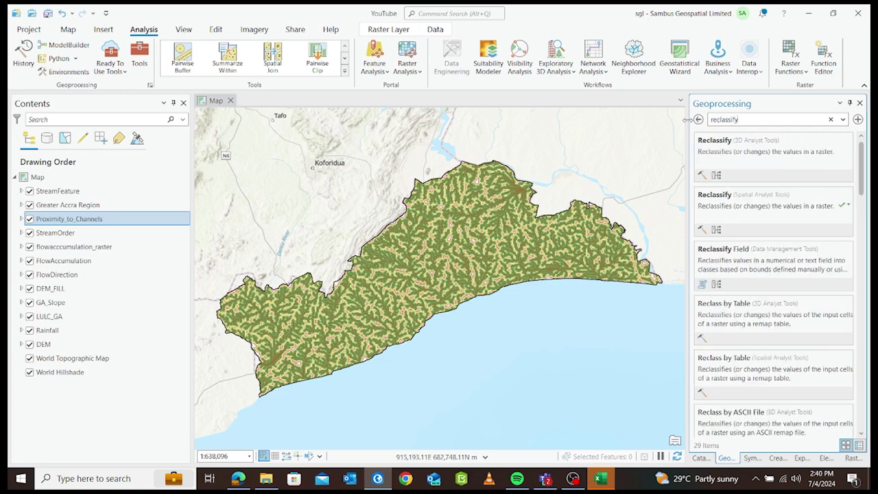
left_click(723, 199)
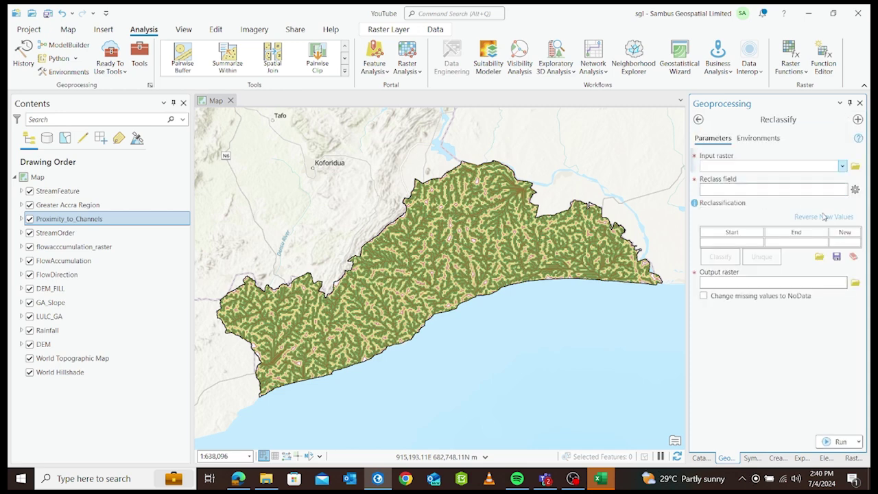
Set DEM as the Reclassify input raster and classify its values into 5 Natural Breaks (Jenks) classes
left_click(842, 166)
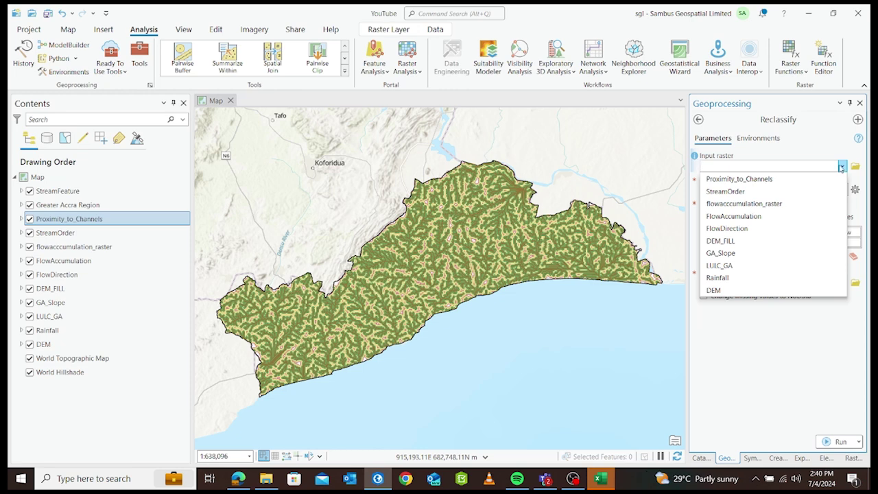
left_click(714, 291)
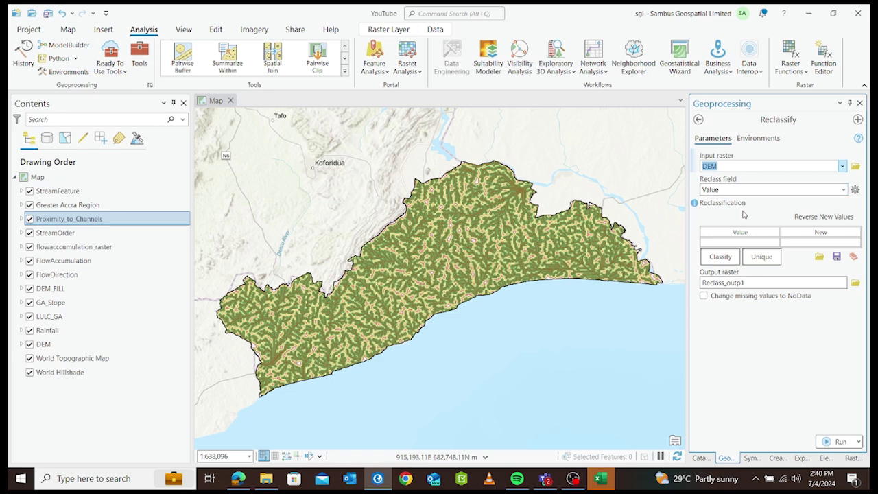
left_click(722, 259)
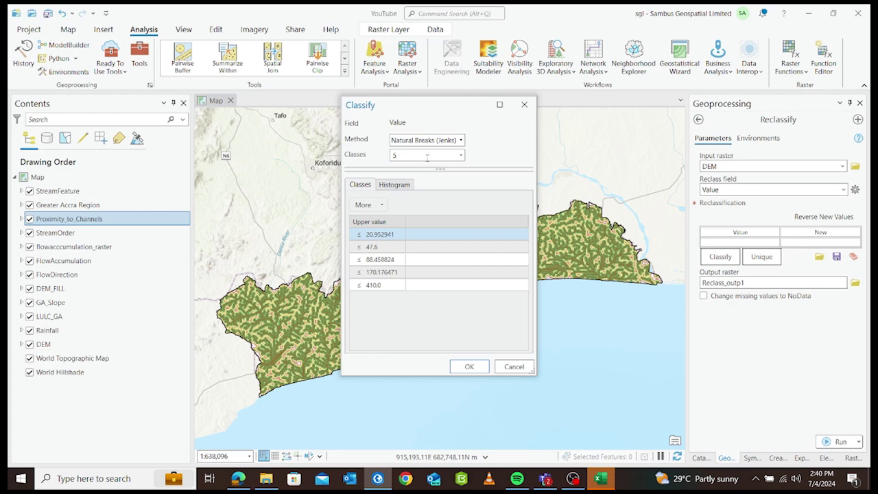
left_click(474, 367)
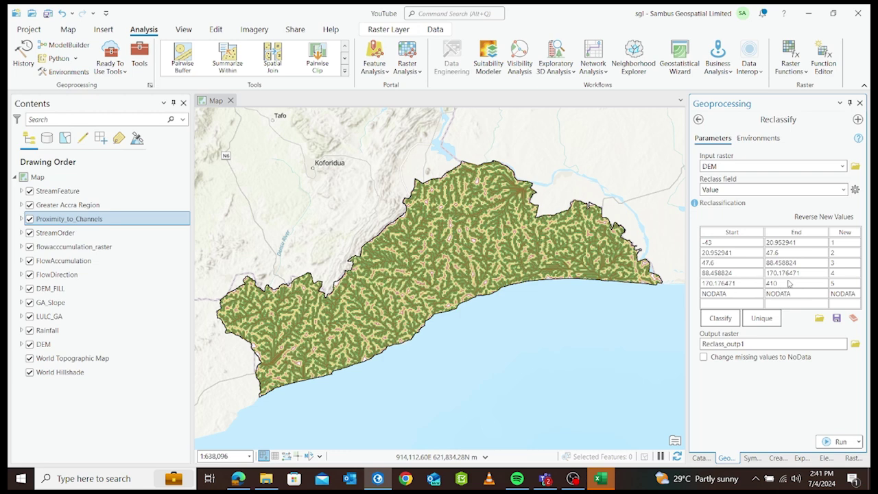
Reverse the new class values so the DEM ranges from lowest to highest elevation become 5, 4, 3, 2 and 1
left_click(836, 244)
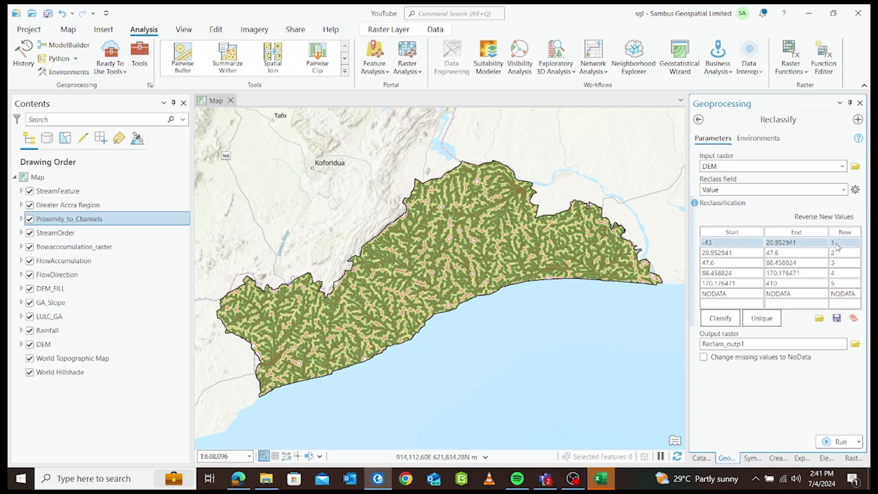
left_click(835, 244)
key("Escape")
left_click(842, 242)
left_click(842, 252)
left_click(843, 252)
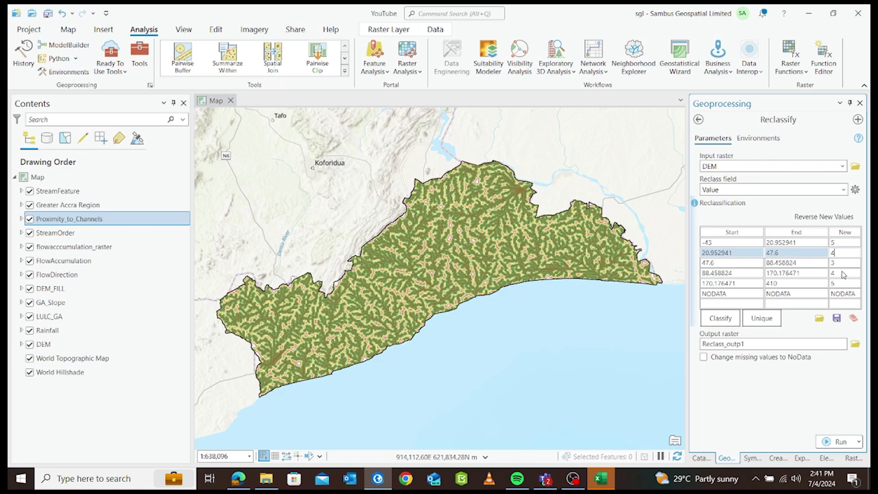
left_click(843, 272)
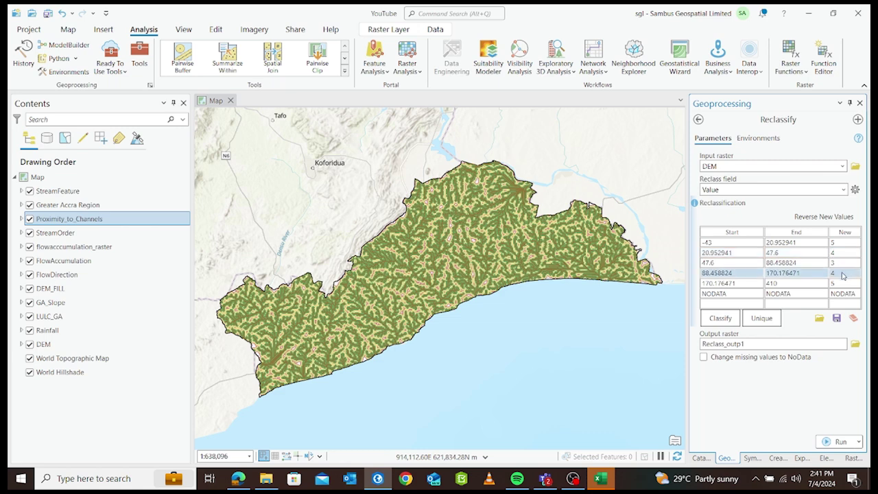
left_click(842, 273)
double_click(841, 282)
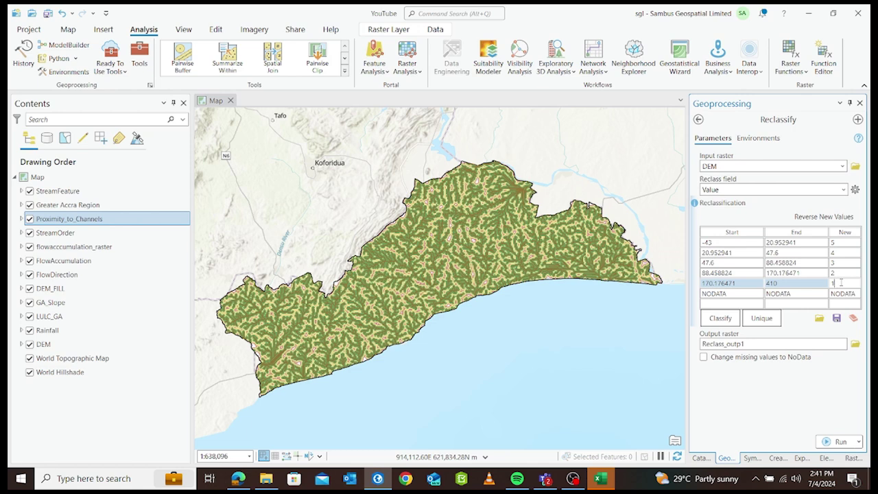
key("Return")
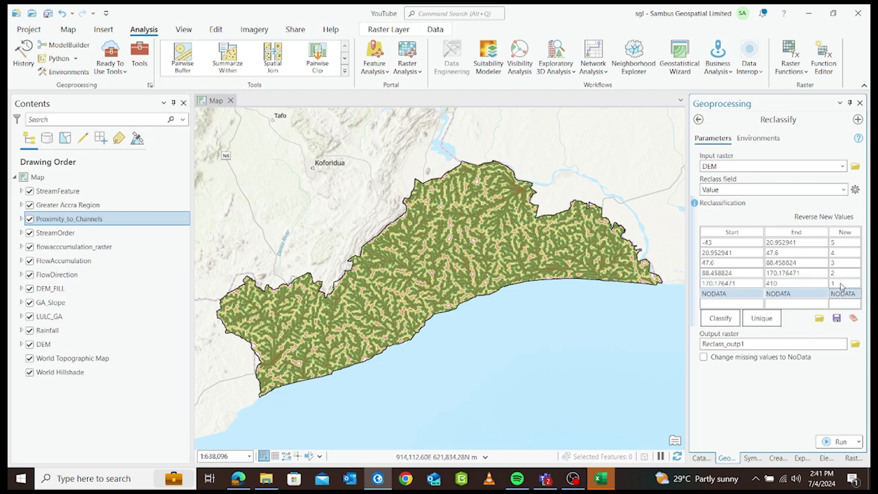
Name the output raster DEM_Reclassify and run the Reclassify tool
double_click(790, 347)
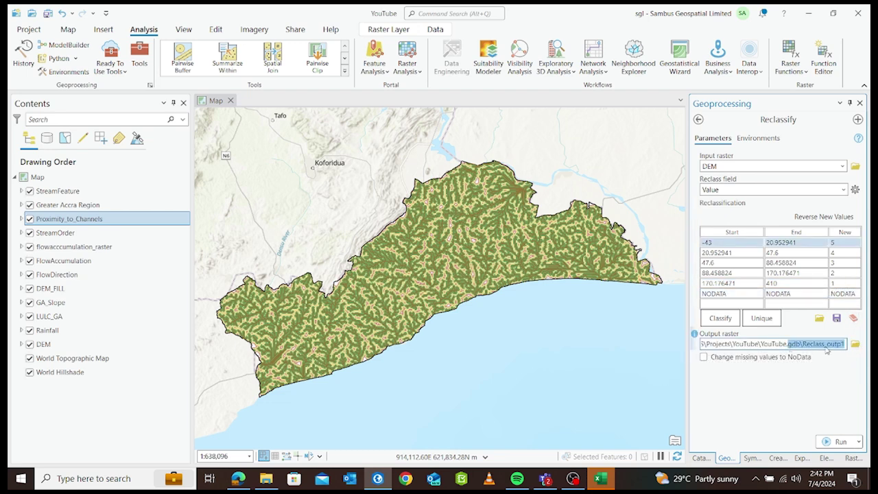
left_click(823, 344)
left_click_drag(805, 343, 863, 343)
left_click(802, 343)
type("DEM")
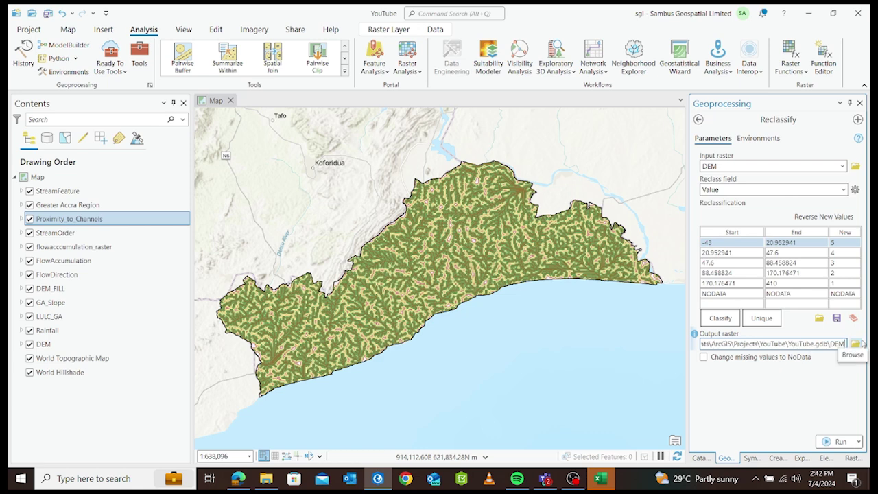
type("_")
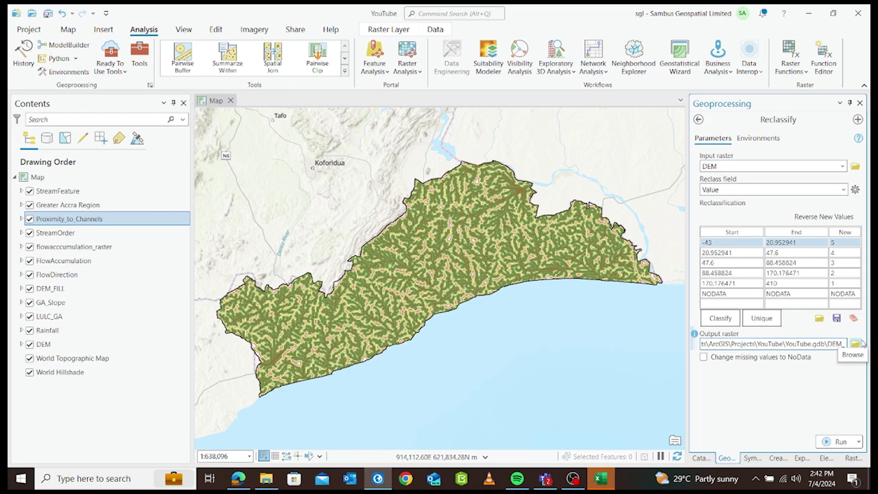
type("Reclas")
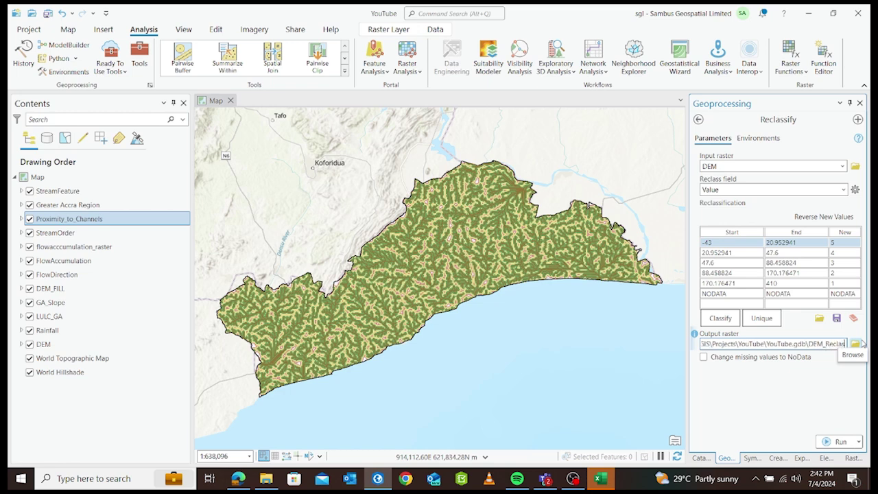
type("sify")
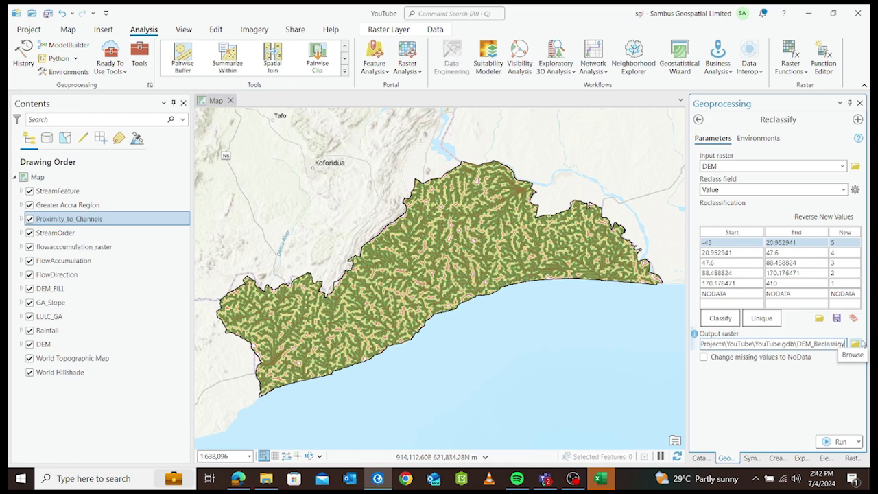
key("BackSpace")
key("BackSpace")
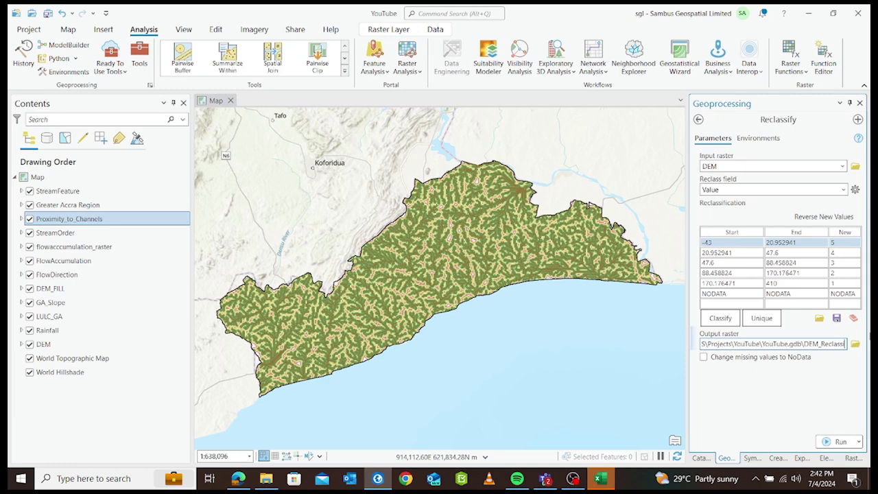
type("fy")
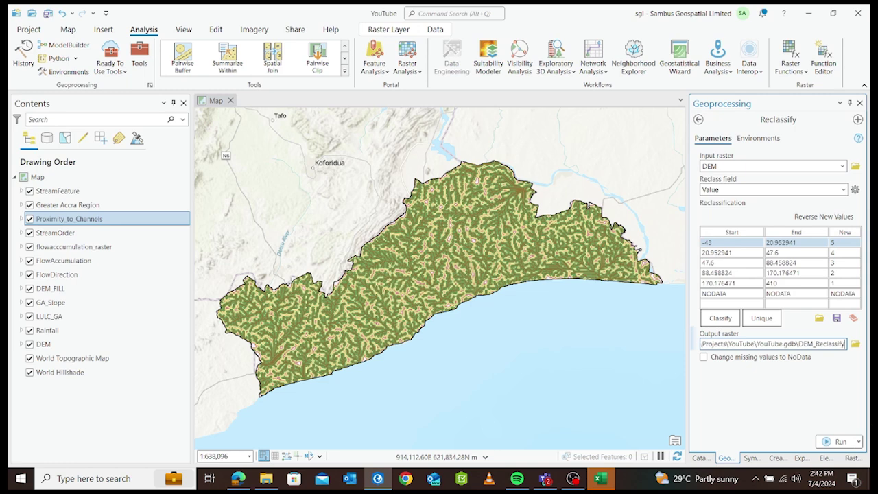
left_click(849, 389)
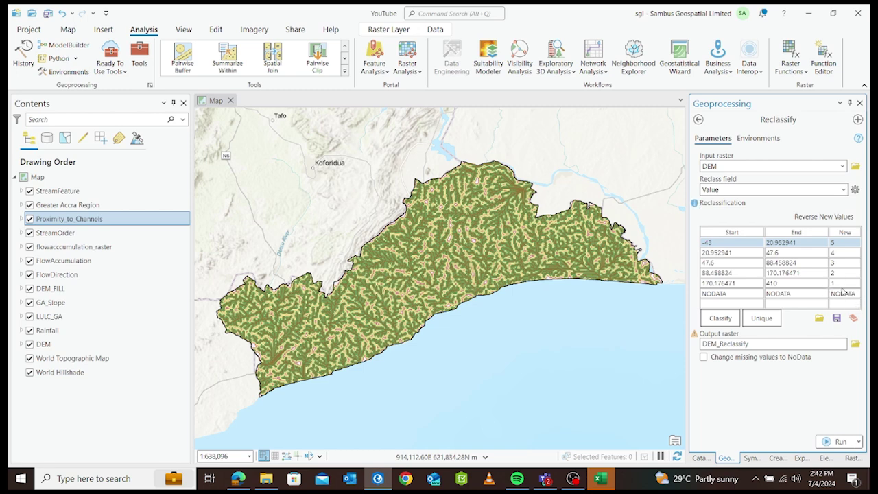
left_click(839, 443)
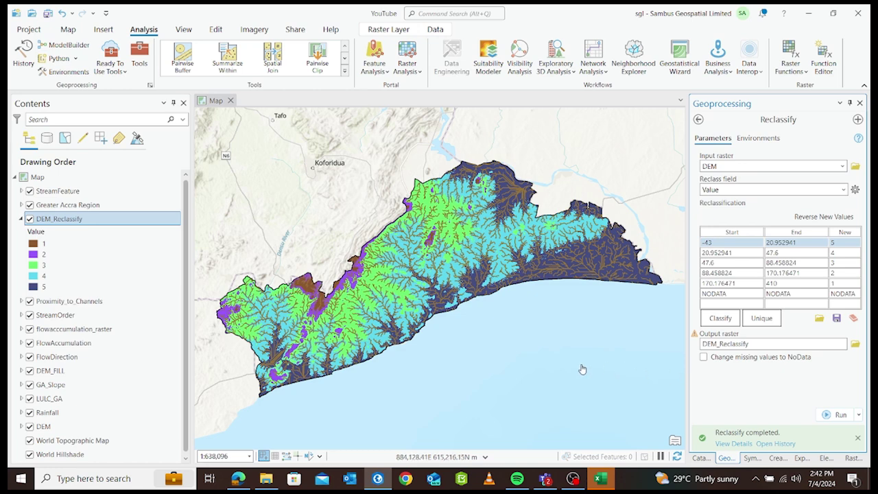
Hide the StreamFeature layer to inspect the reclassified DEM without the stream lines
left_click(29, 192)
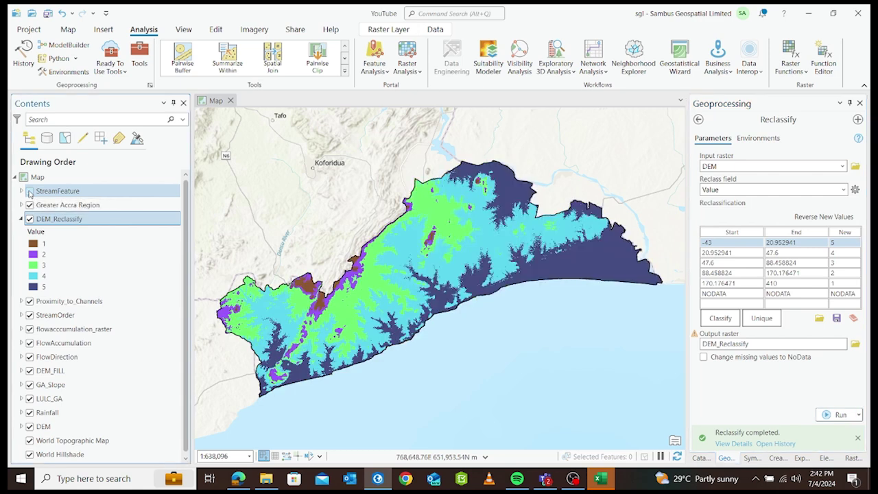
left_click_drag(346, 337, 369, 321)
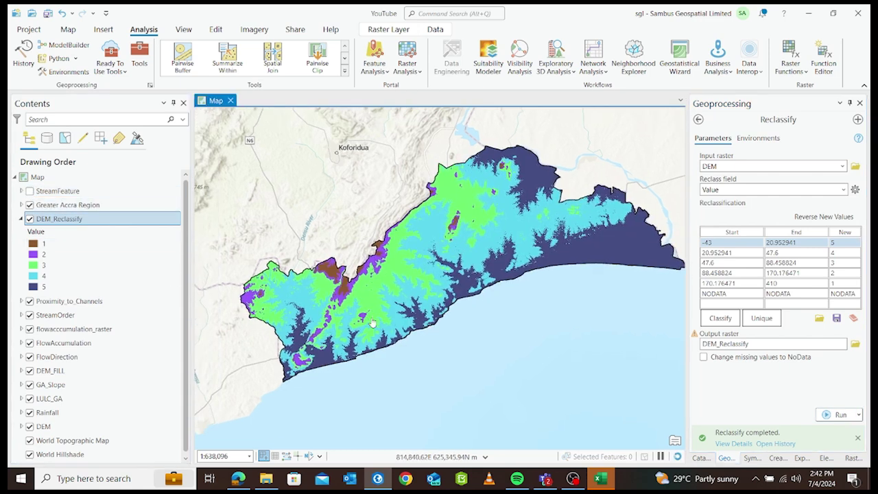
Hide every raster layer below DEM_Reclassify, from Proximity_to_Channels down to DEM, keeping the basemap layers on
scroll(356, 335, "up", 1)
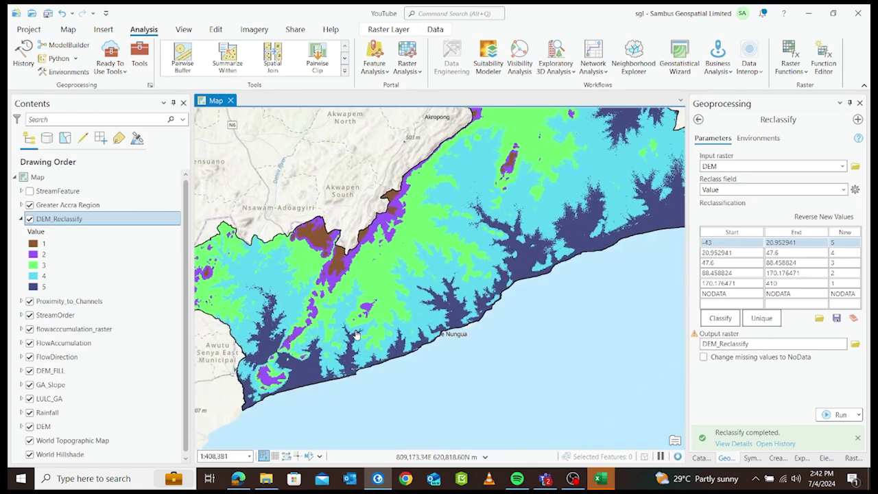
scroll(337, 336, "up", 1)
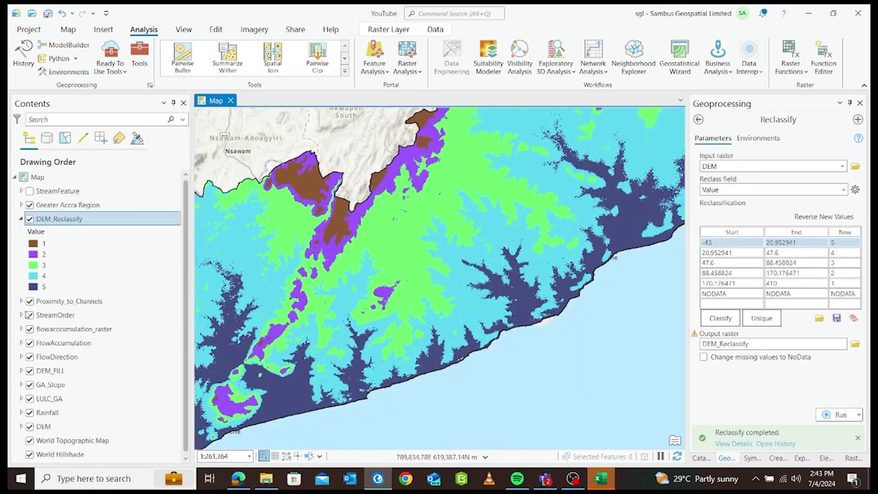
left_click(28, 303)
left_click(29, 302)
left_click(28, 315)
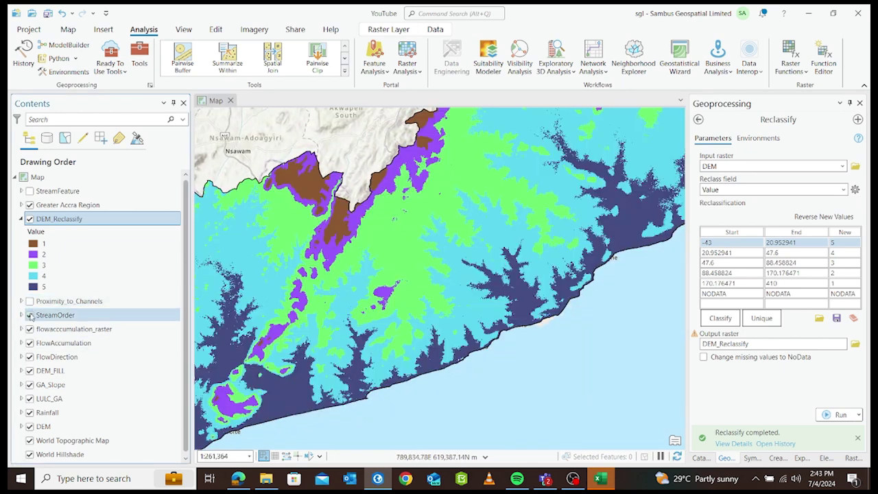
left_click(30, 329)
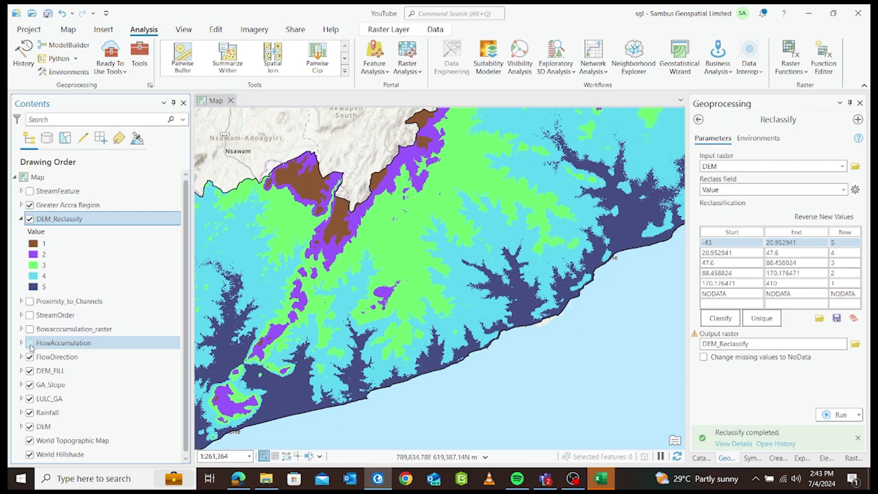
left_click(30, 357)
left_click(30, 370)
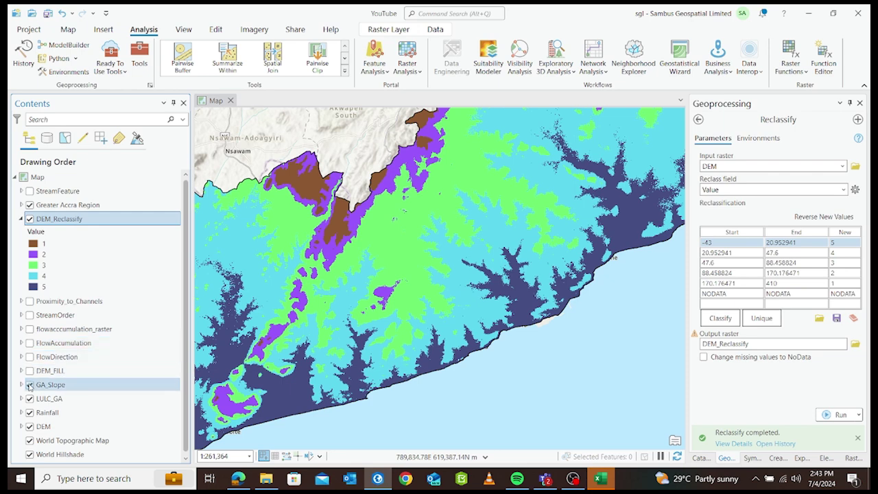
left_click(30, 385)
left_click(29, 403)
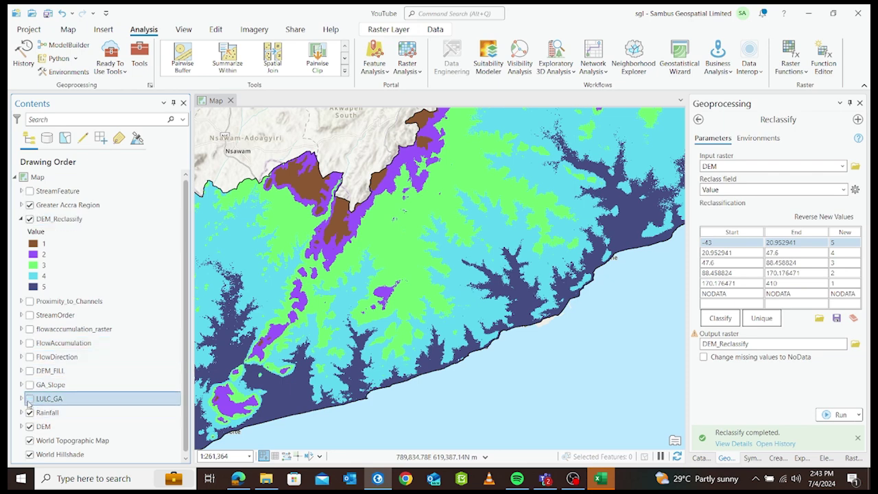
left_click(30, 412)
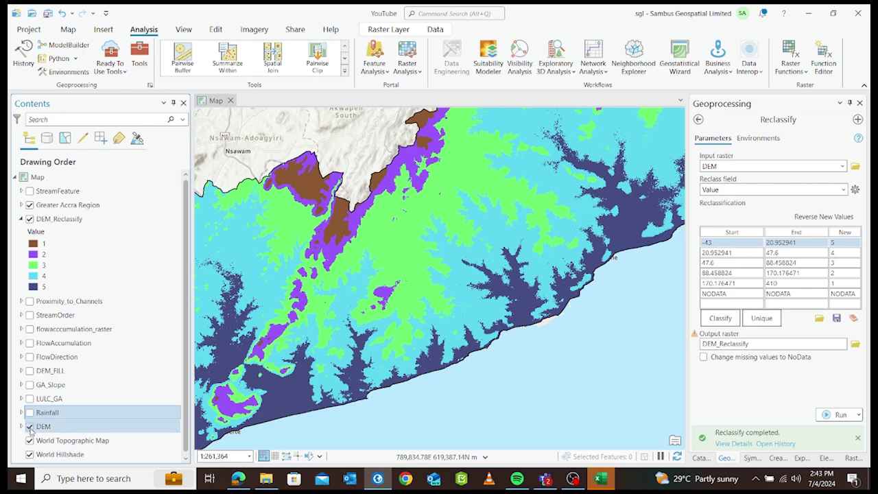
left_click(30, 426)
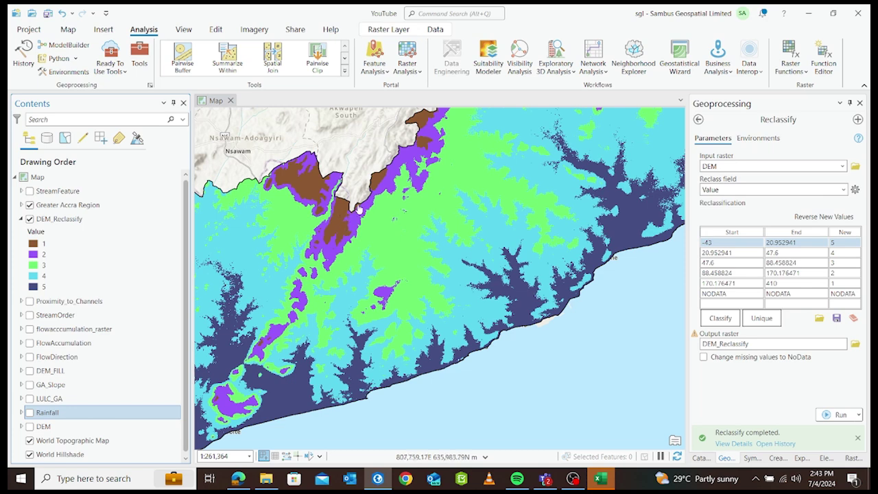
Hide DEM_Reclassify and examine the basemap's hilly terrain along the northern boundary of the Greater Accra Region
left_click_drag(307, 232, 436, 236)
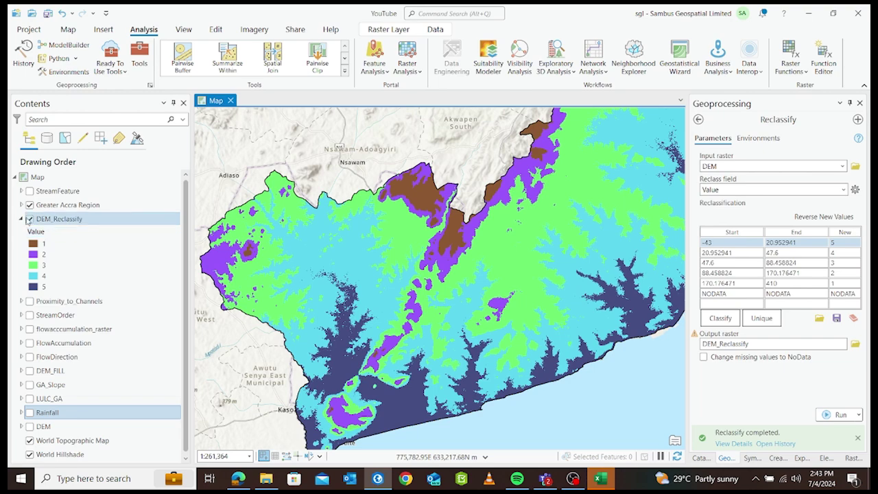
left_click(29, 218)
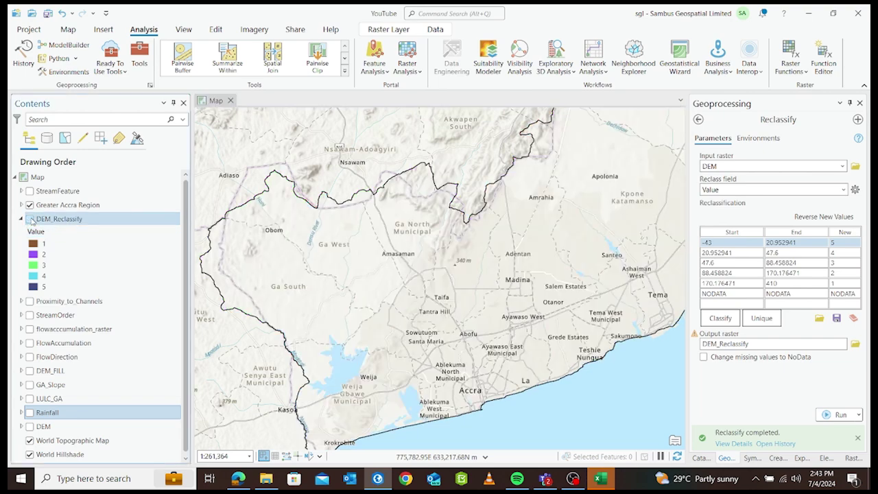
scroll(486, 245, "up", 5)
scroll(483, 245, "up", 3)
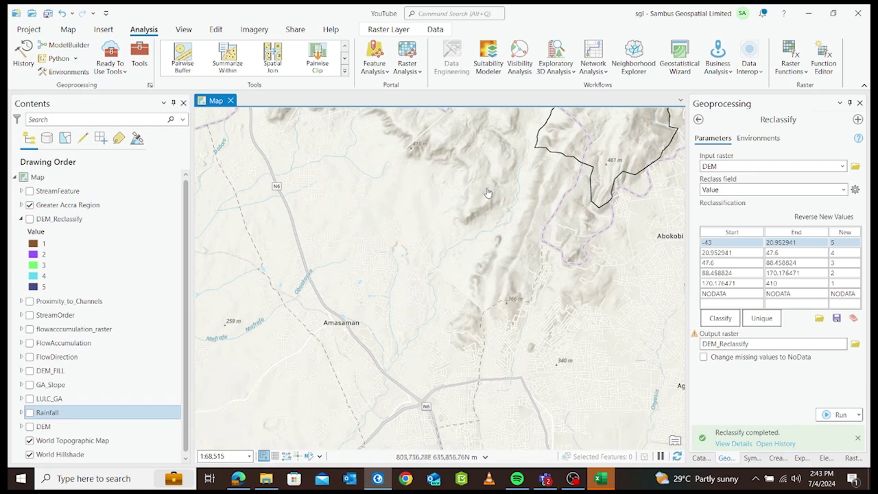
left_click_drag(488, 194, 424, 220)
scroll(424, 221, "down", 3)
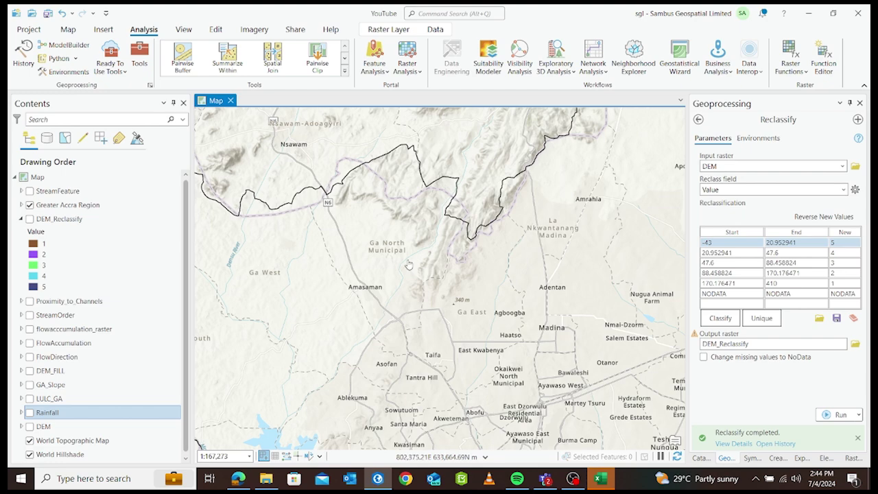
scroll(409, 265, "down", 4)
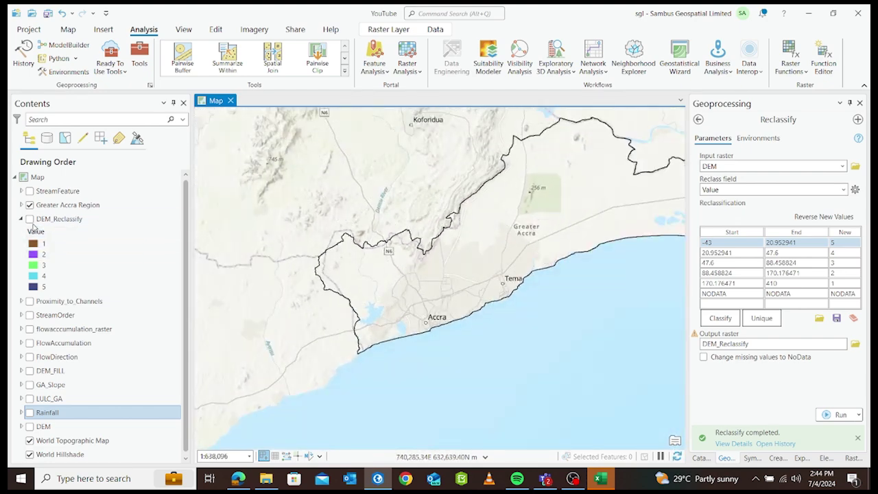
Show DEM_Reclassify again at its full layer extent and collapse its legend
left_click(30, 219)
right_click(40, 219)
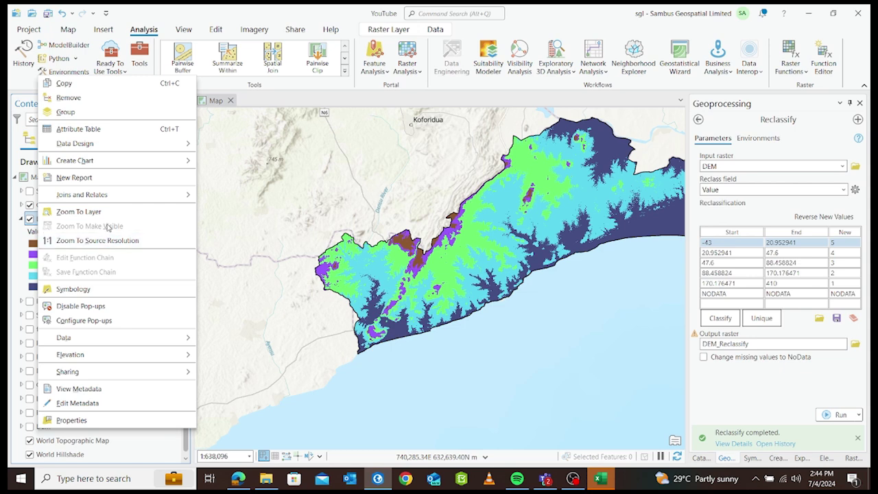
left_click(107, 214)
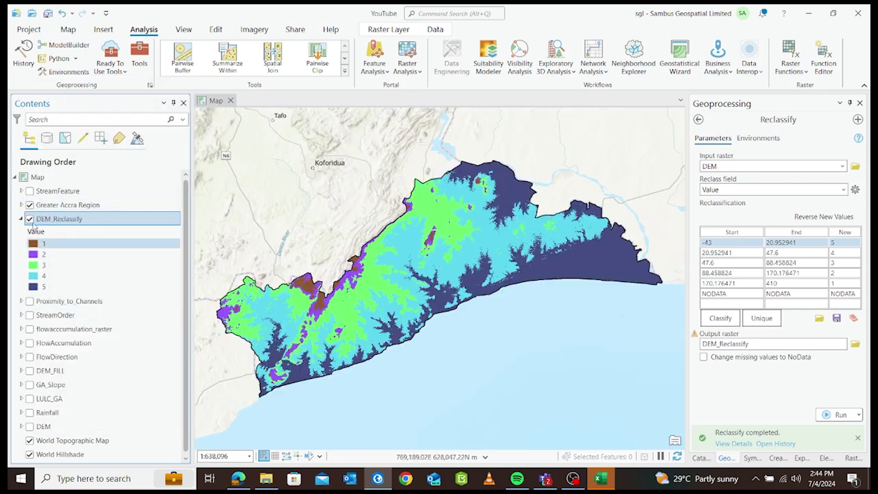
left_click(21, 219)
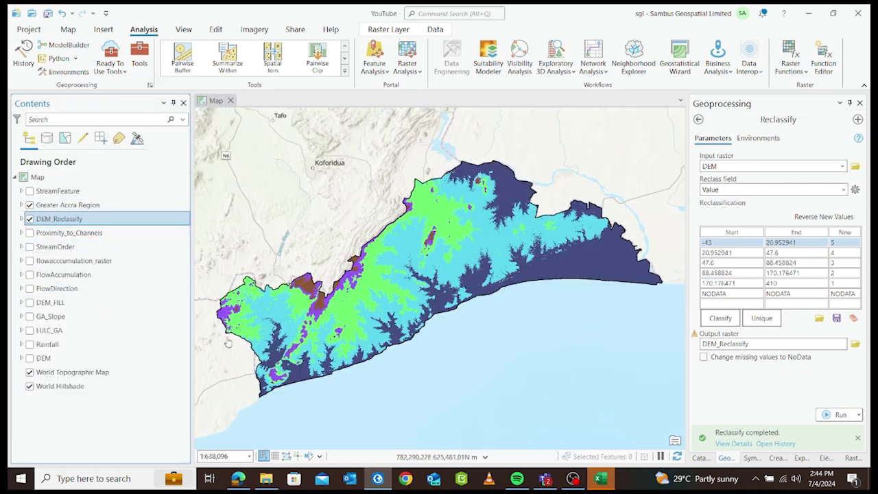
Set GA_Slope as the Reclassify input raster and classify its values into 5 Natural Breaks (Jenks) classes
left_click(842, 166)
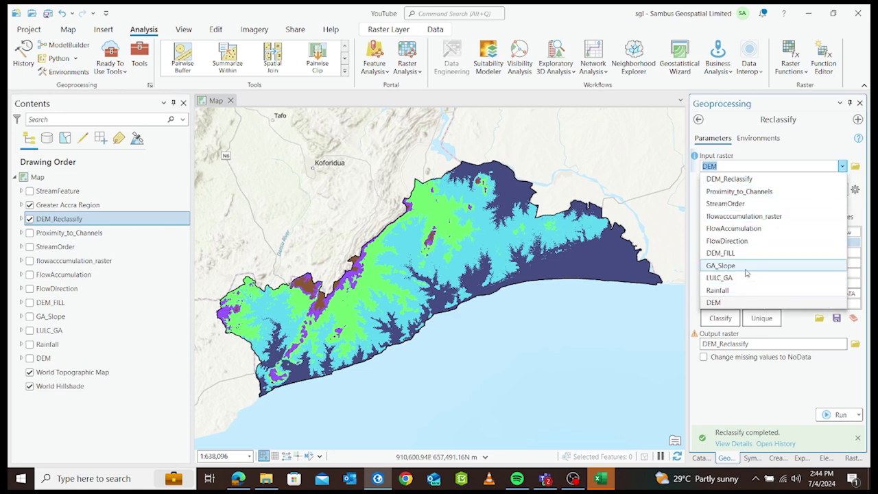
left_click(720, 266)
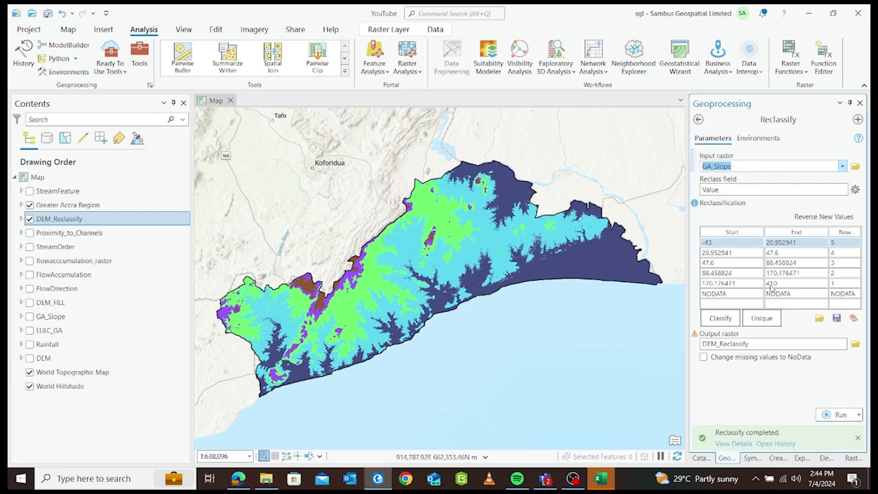
left_click(720, 318)
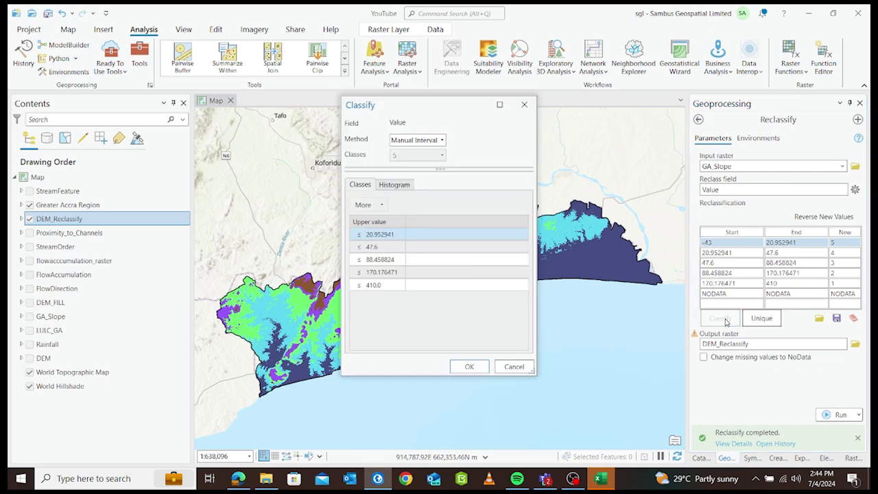
left_click(439, 140)
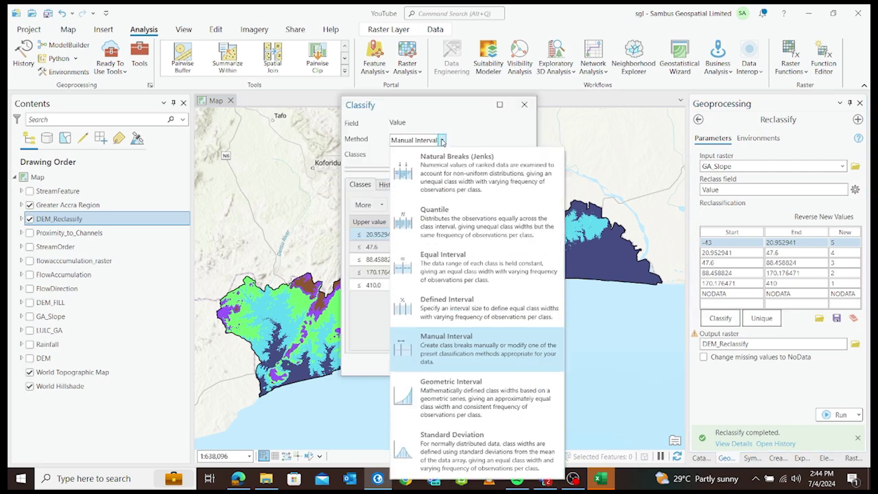
left_click(442, 167)
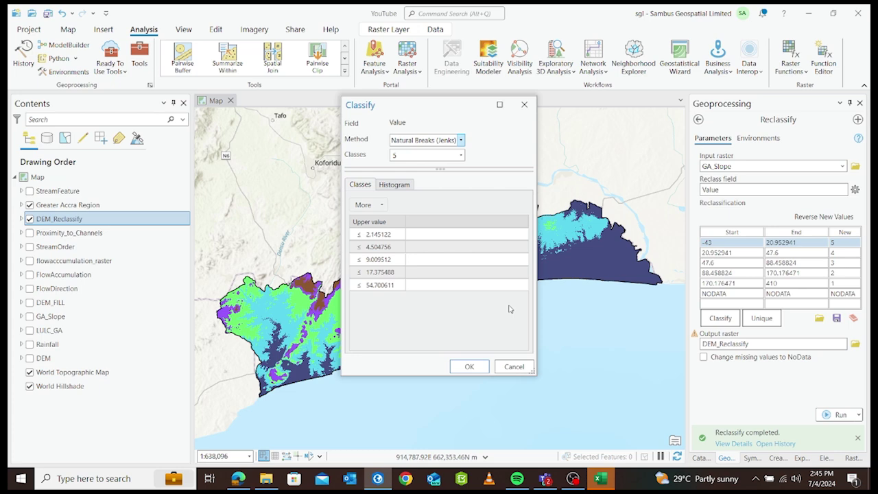
left_click(469, 367)
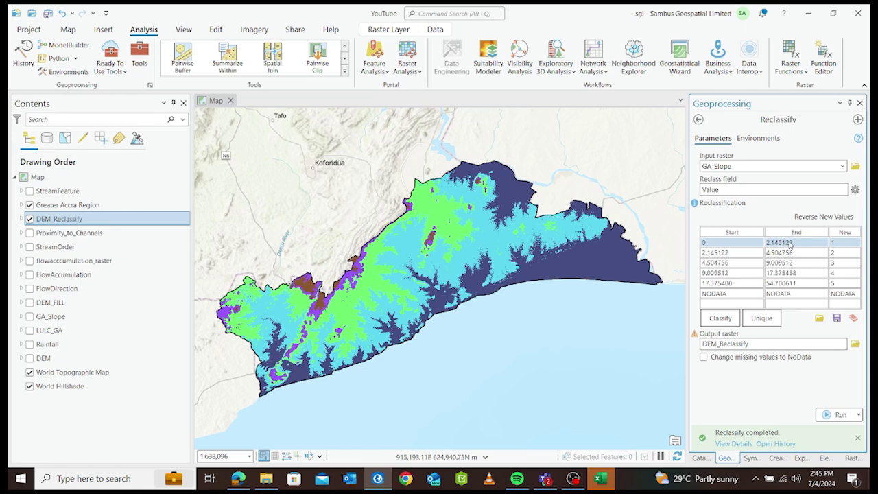
Assign new values 5, 4, 3, 2 and 1 to the slope ranges from gentlest to steepest
left_click(842, 243)
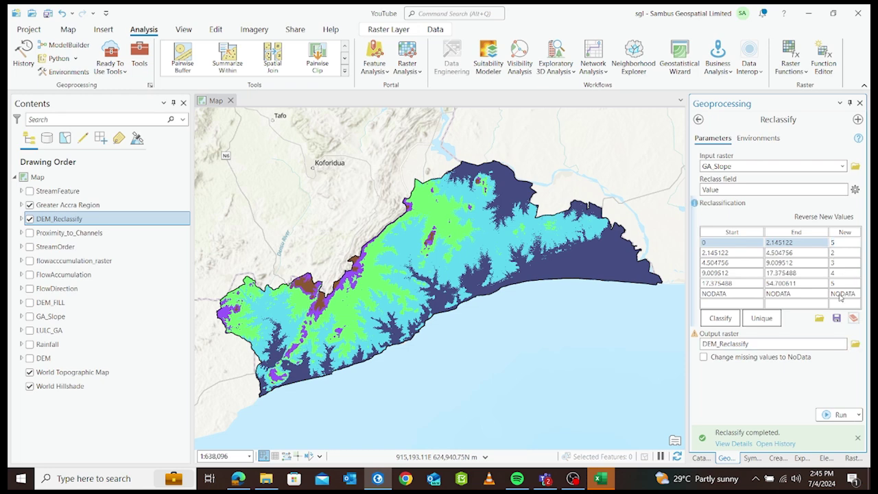
left_click(841, 252)
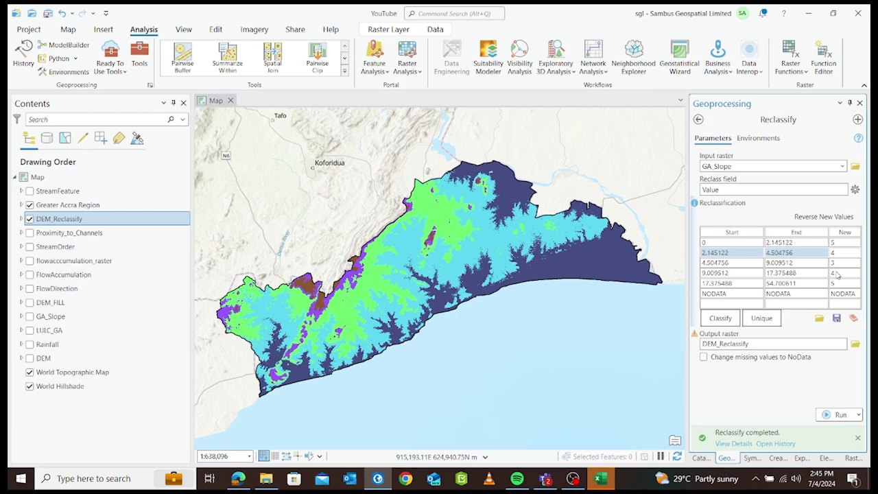
left_click(839, 274)
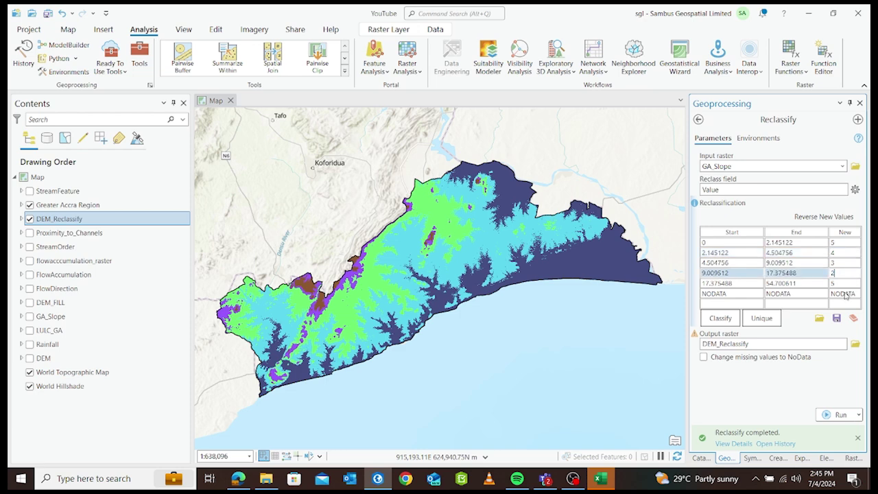
left_click(850, 282)
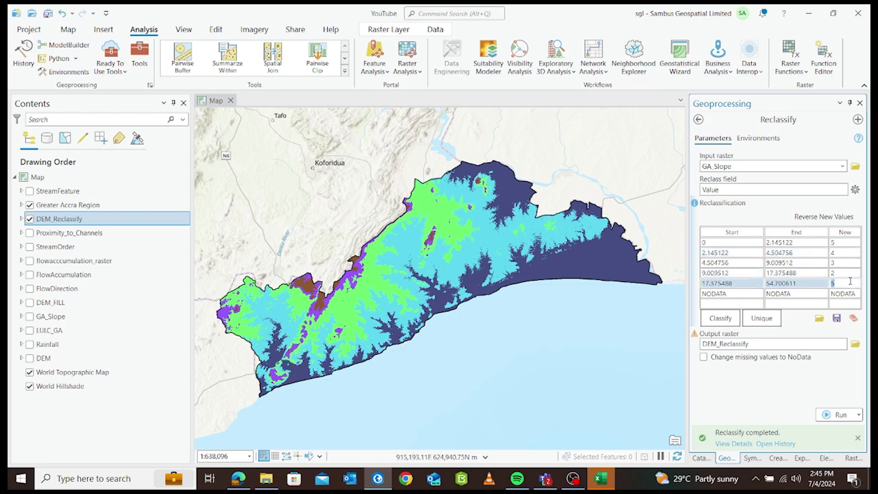
key("Return")
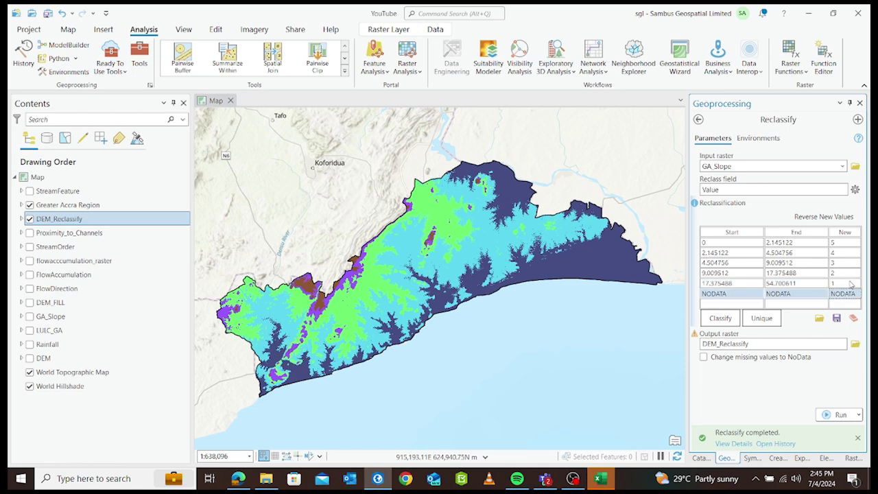
Name the output raster Slope_Reclassify and run the Reclassify tool
double_click(796, 345)
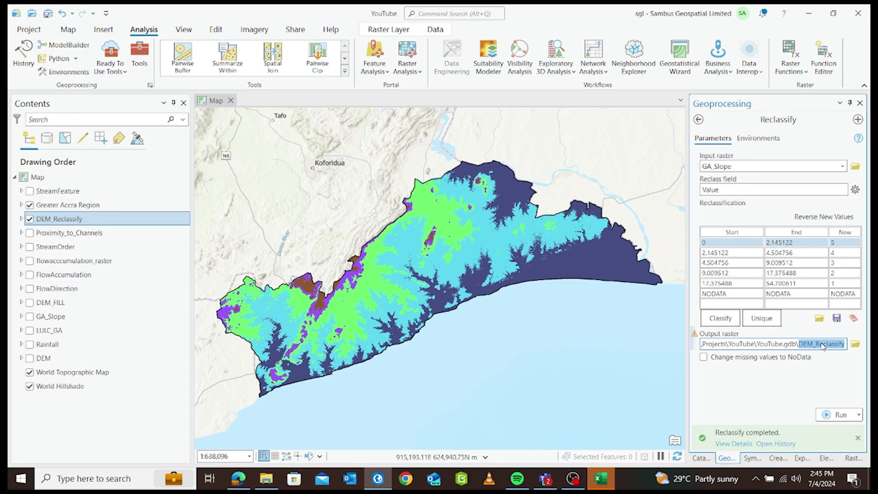
left_click(824, 345)
key("shift+Left")
key("shift+Left")
type("Slope")
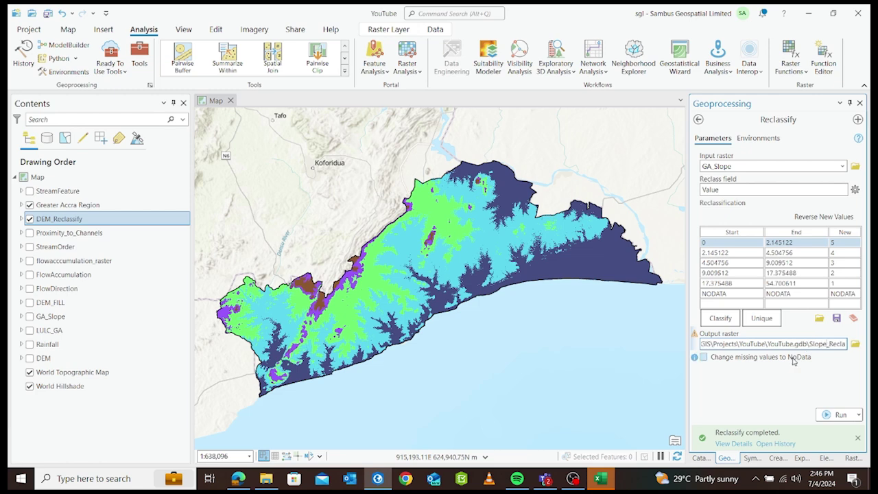
left_click(800, 383)
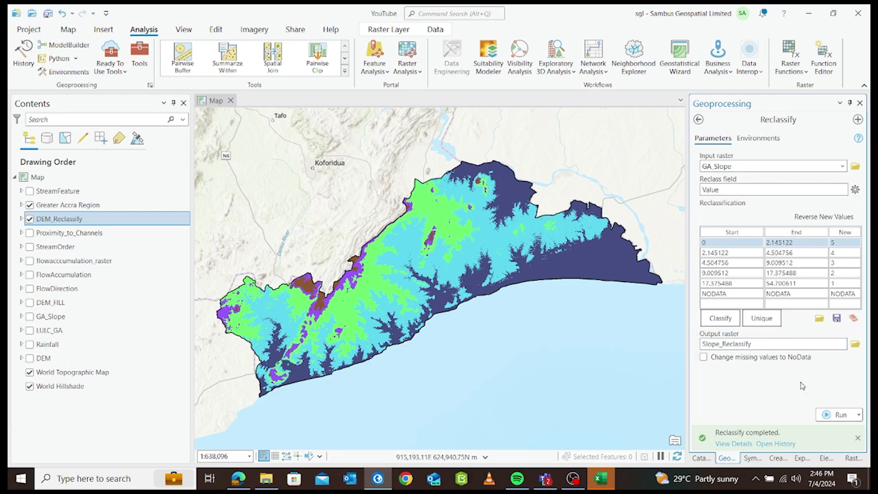
left_click(834, 415)
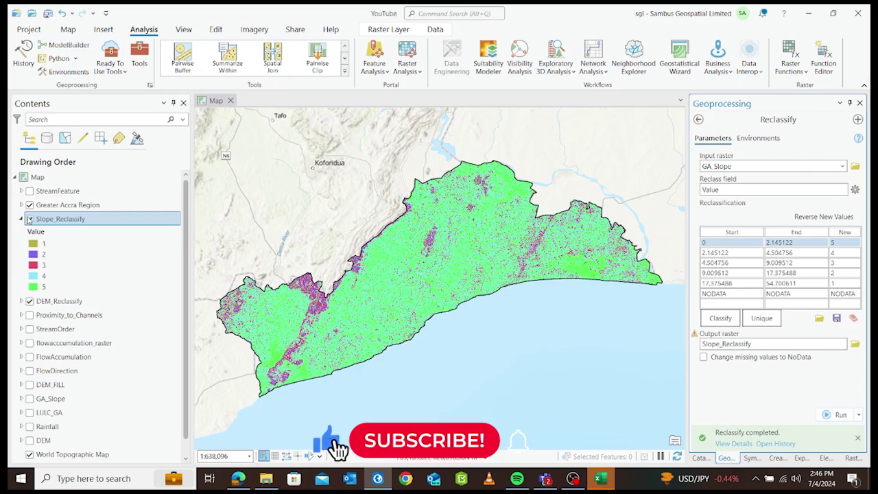
Examine the Slope_Reclassify classes around the northern hills, and hide that layer to compare them with DEM_Reclassify
scroll(258, 325, "up", 5)
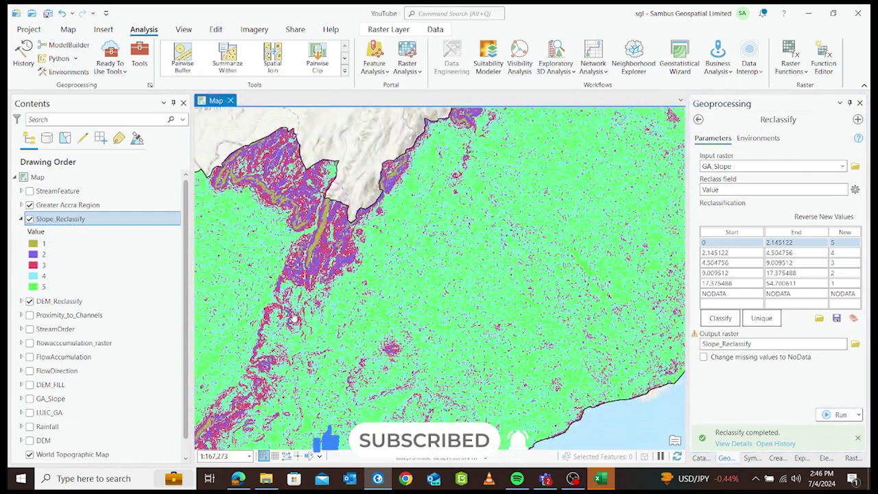
scroll(291, 319, "up", 2)
left_click_drag(335, 212, 335, 227)
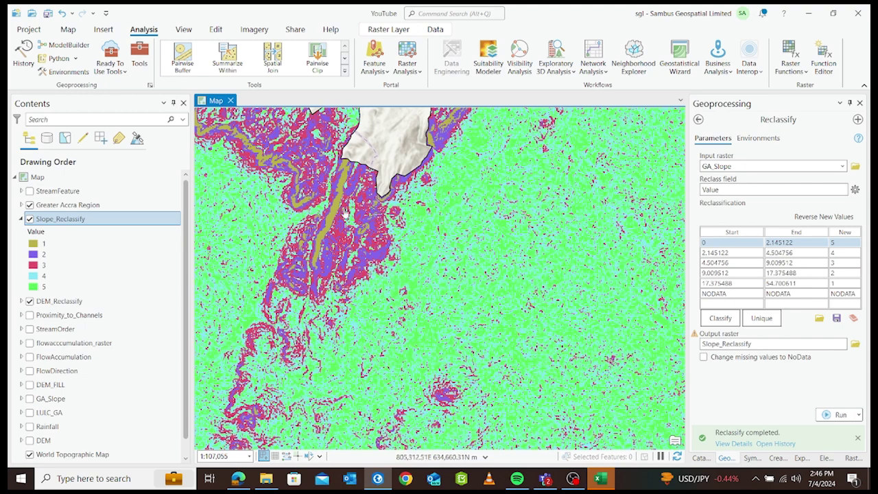
scroll(339, 204, "up", 1)
scroll(339, 205, "up", 1)
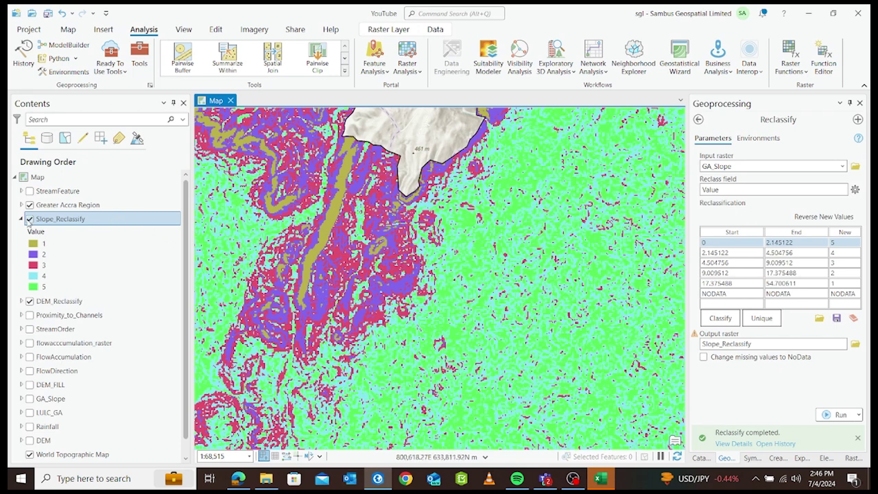
left_click(29, 219)
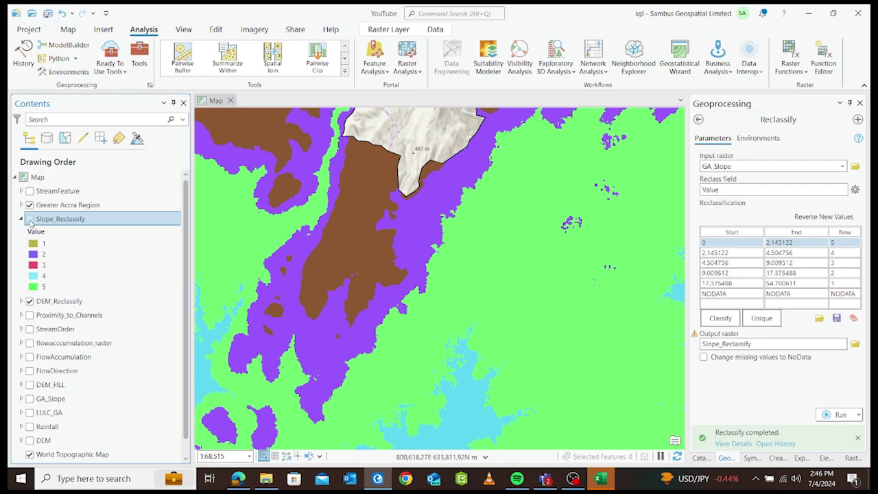
Hide the DEM_Reclassify layer, show Slope_Reclassify again, and zoom the map to the full extent of Slope_Reclassify
left_click(30, 220)
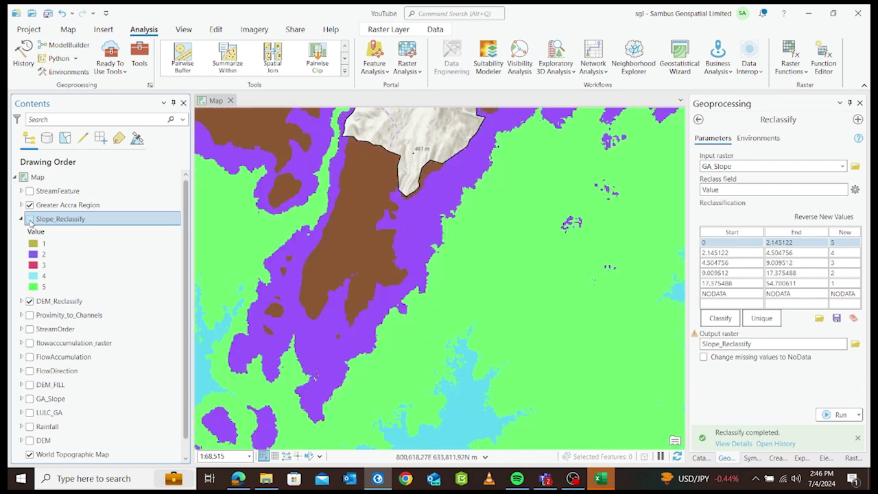
left_click(30, 302)
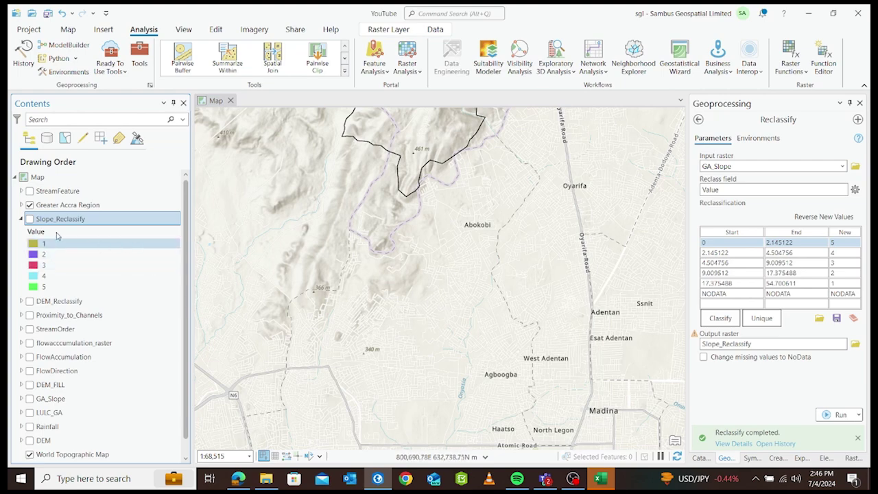
left_click(29, 218)
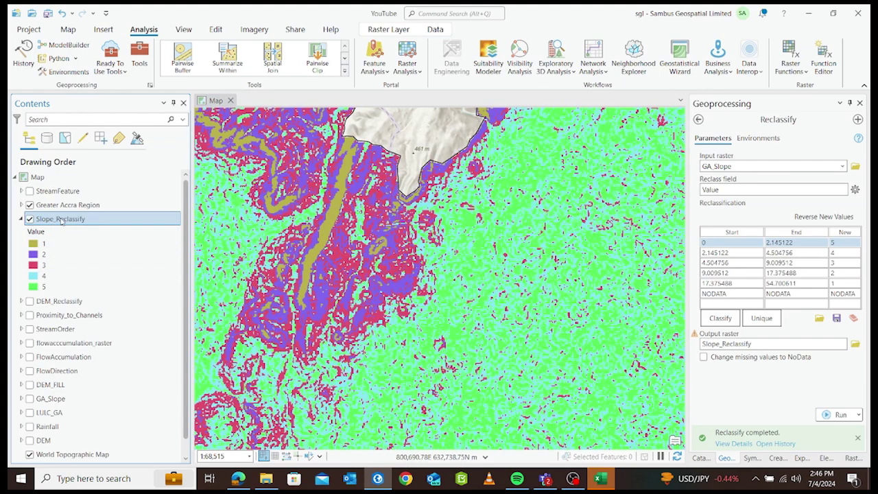
right_click(62, 220)
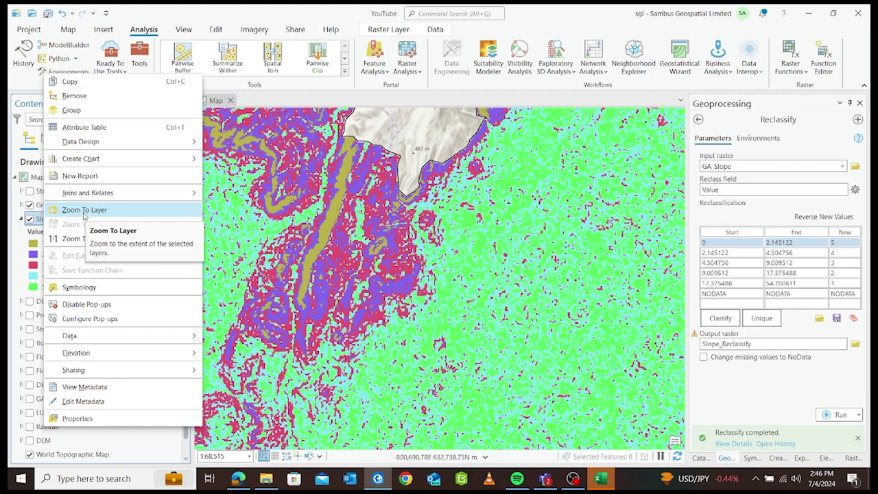
left_click(85, 211)
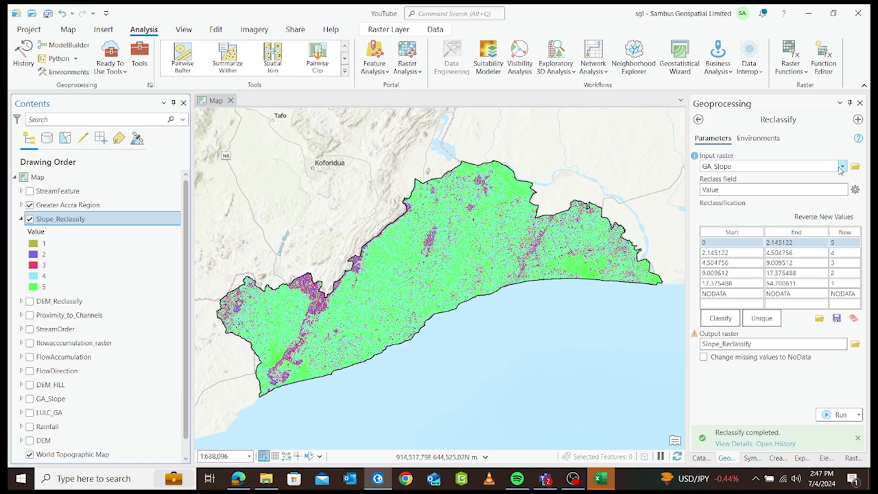
Set Rainfall as the Reclassify input raster and classify its values into 5 Natural Breaks (Jenks) classes
left_click(841, 167)
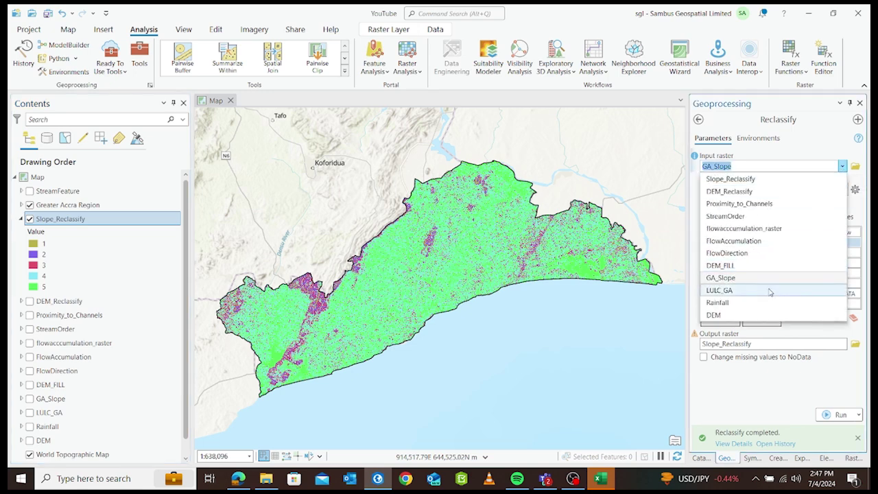
left_click(741, 302)
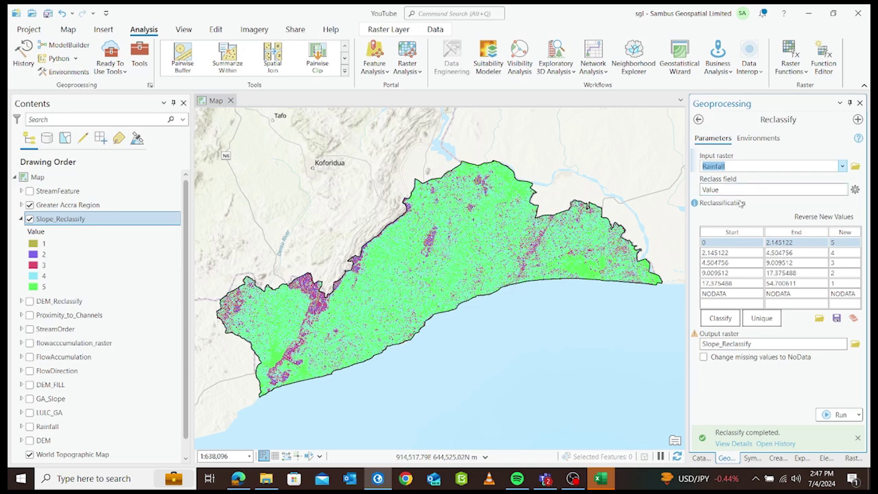
left_click(720, 319)
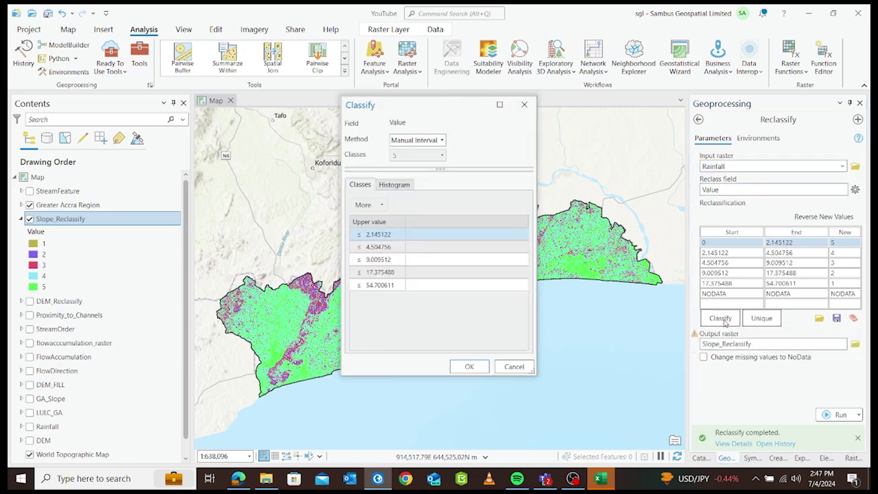
left_click(442, 140)
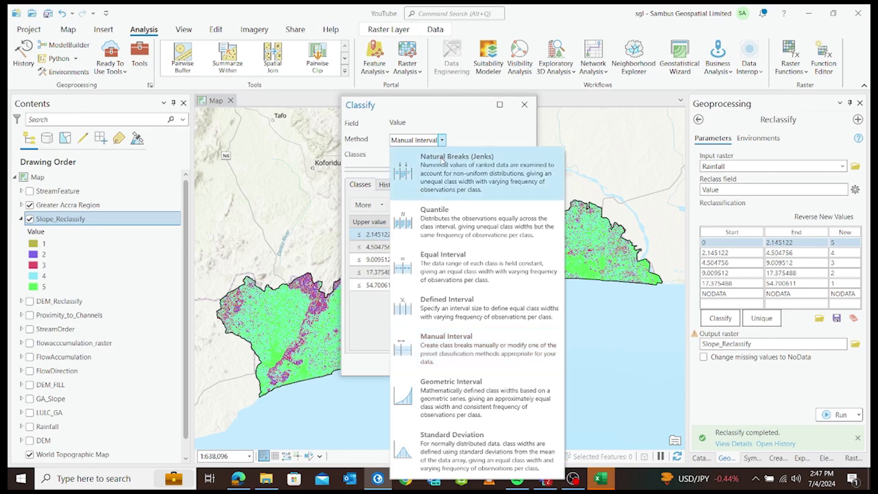
left_click(447, 177)
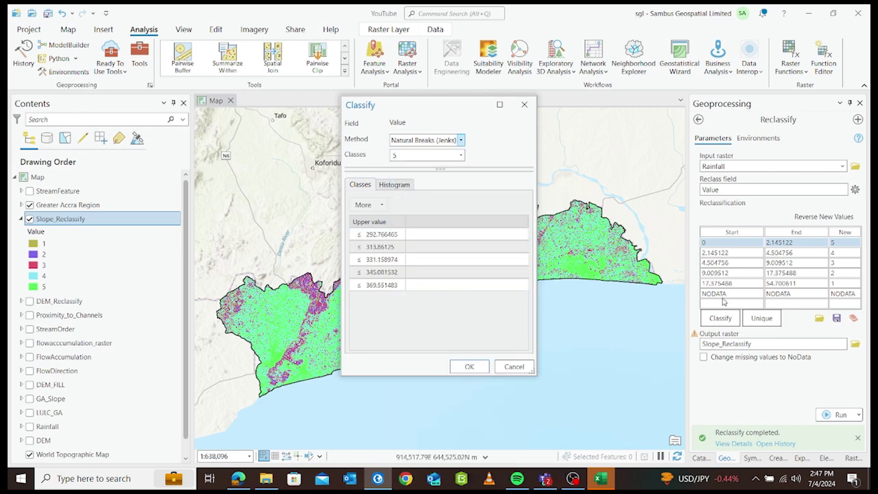
left_click(467, 366)
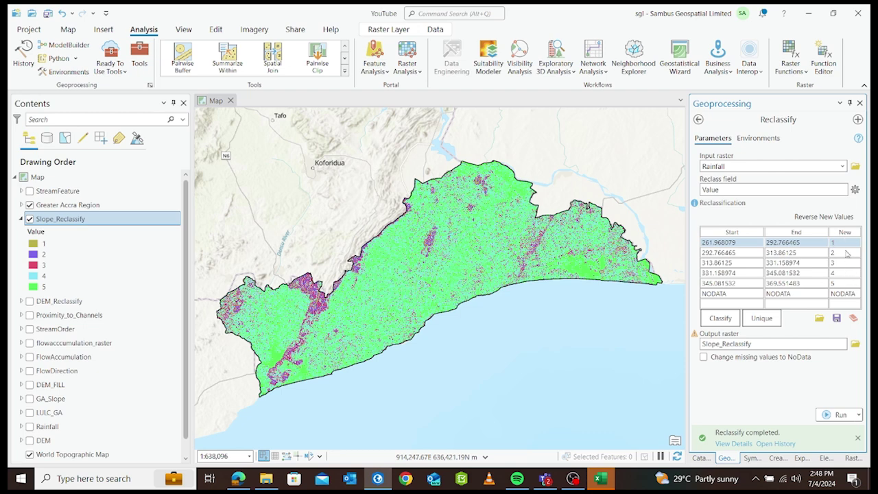
Name the output raster Rainfall_Reclassify and run the Reclassify tool on the rainfall classes
left_click(796, 347)
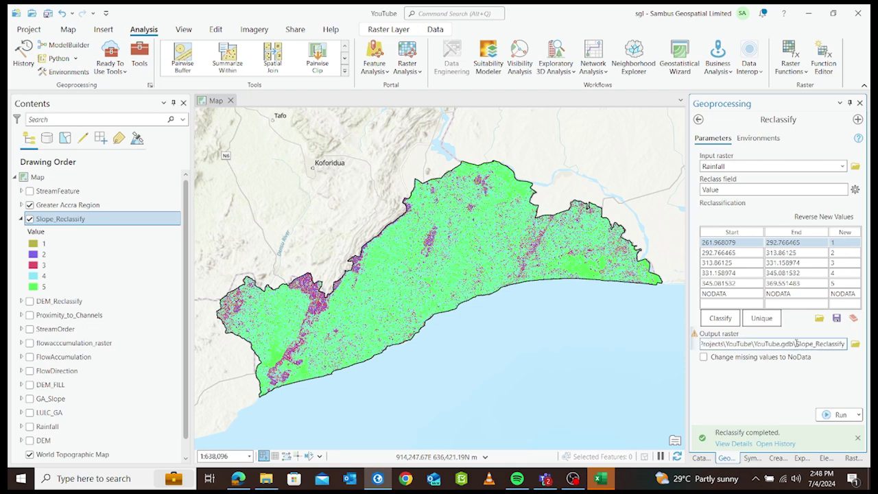
left_click_drag(795, 344, 815, 344)
type("Rainfa")
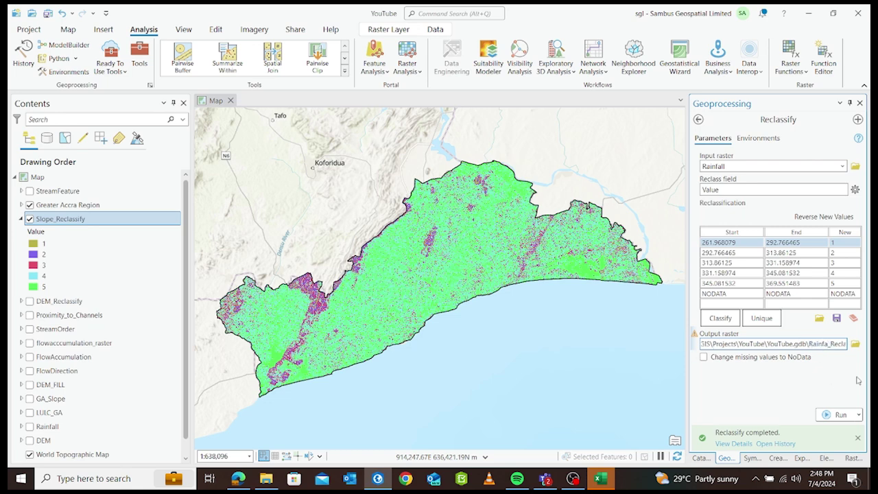
type("ll")
left_click(834, 415)
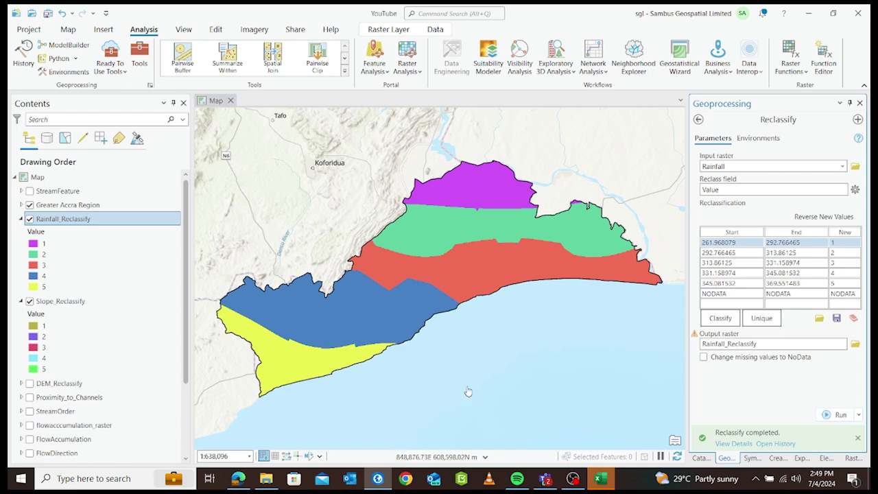
mouse_move(574, 481)
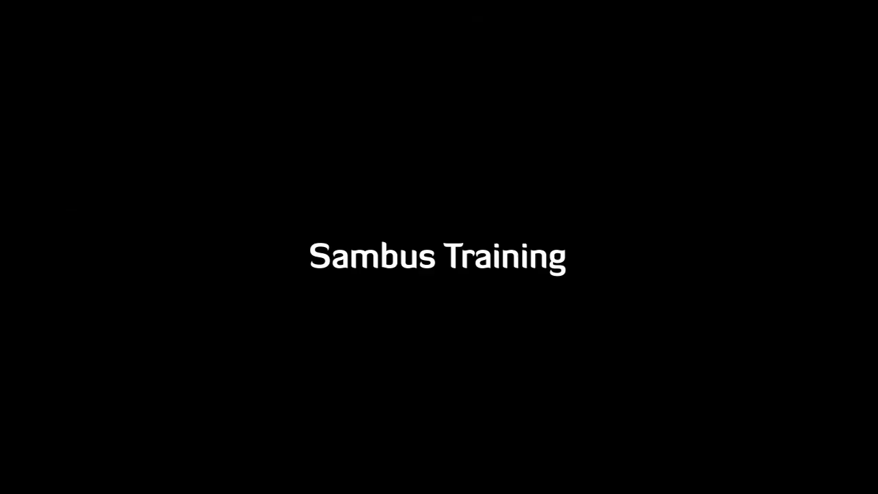